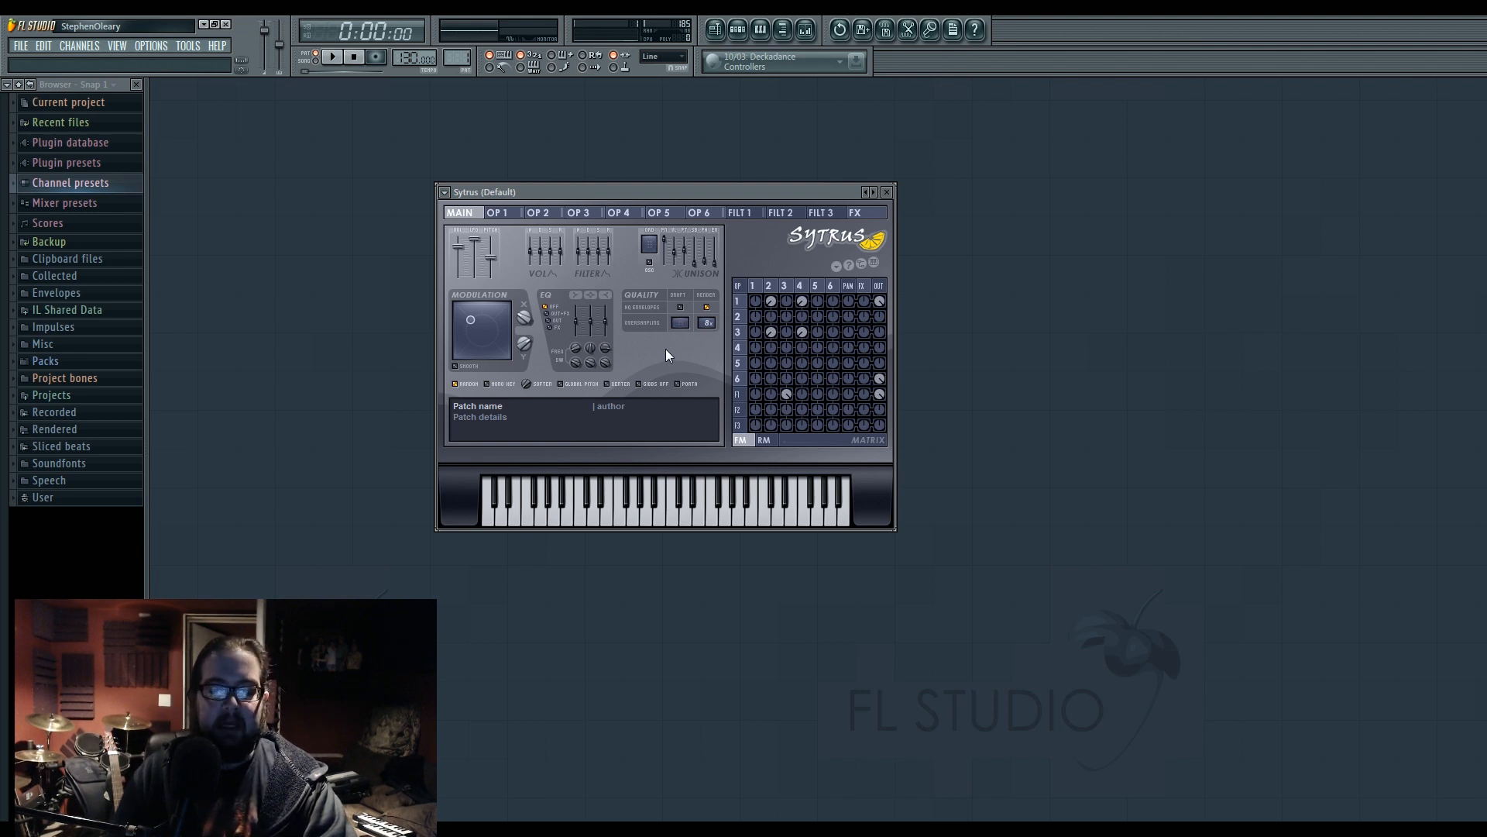
pyautogui.moveTo(675, 190); pyautogui.dragTo(717, 196)
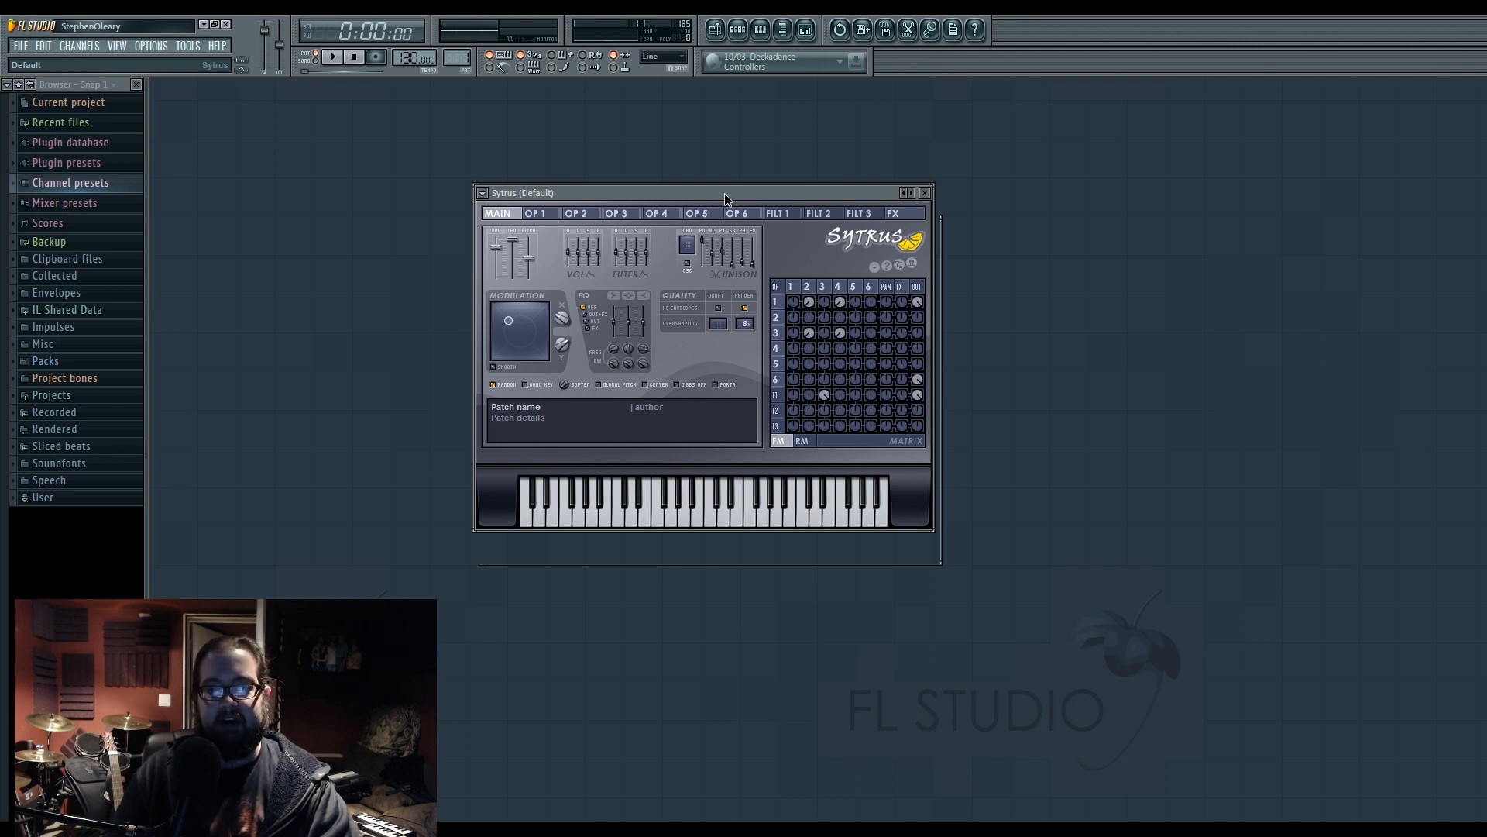
pyautogui.moveTo(724, 193)
pyautogui.mouseDown()
pyautogui.moveTo(737, 303)
pyautogui.moveTo(694, 279)
pyautogui.moveTo(837, 193)
pyautogui.moveTo(703, 203)
pyautogui.mouseUp()
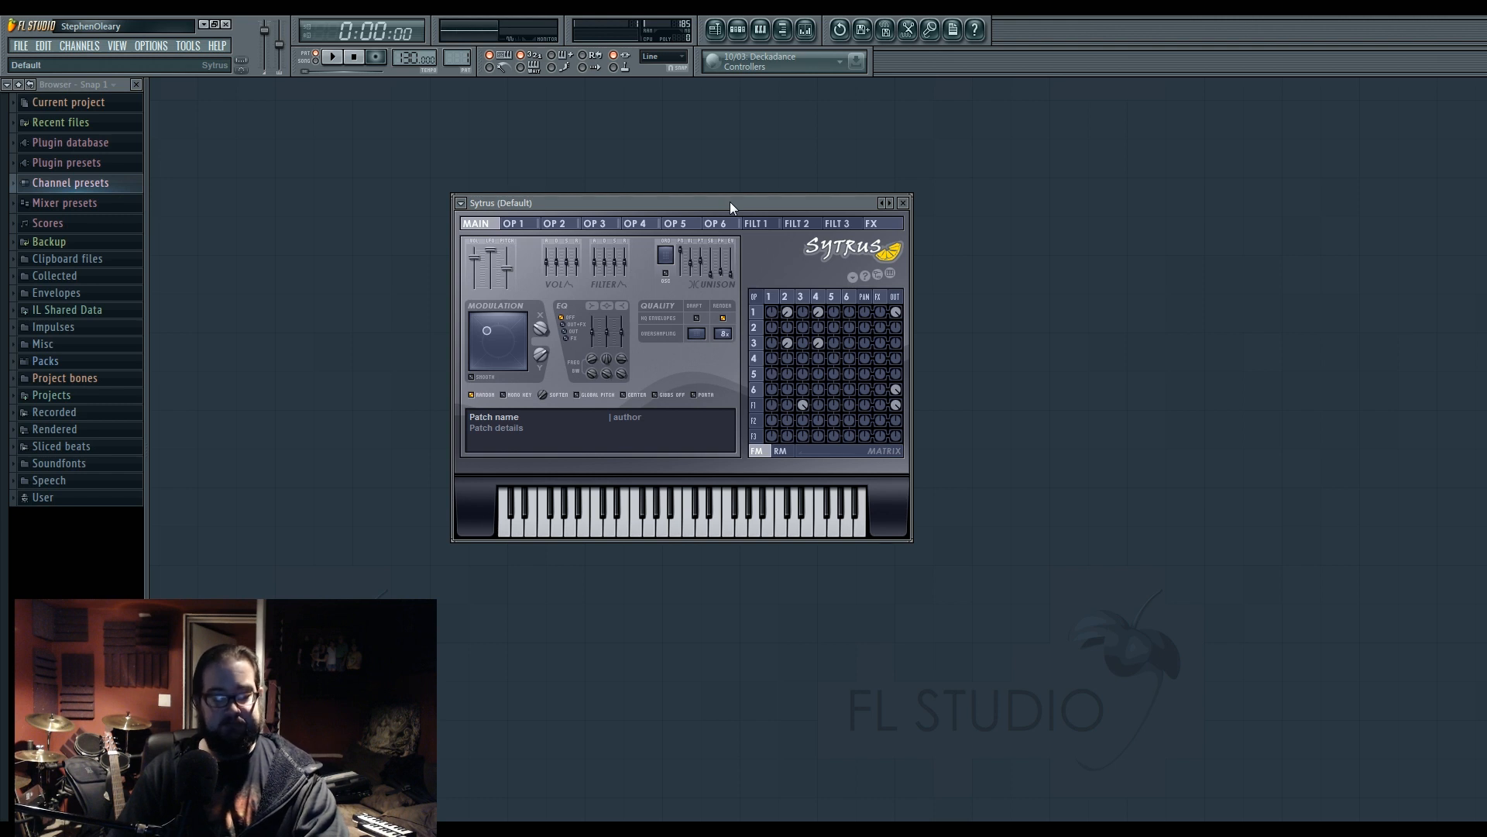
# Add a new Sytrus channel to the project and position its window in the workspace
pyautogui.click(89, 48)
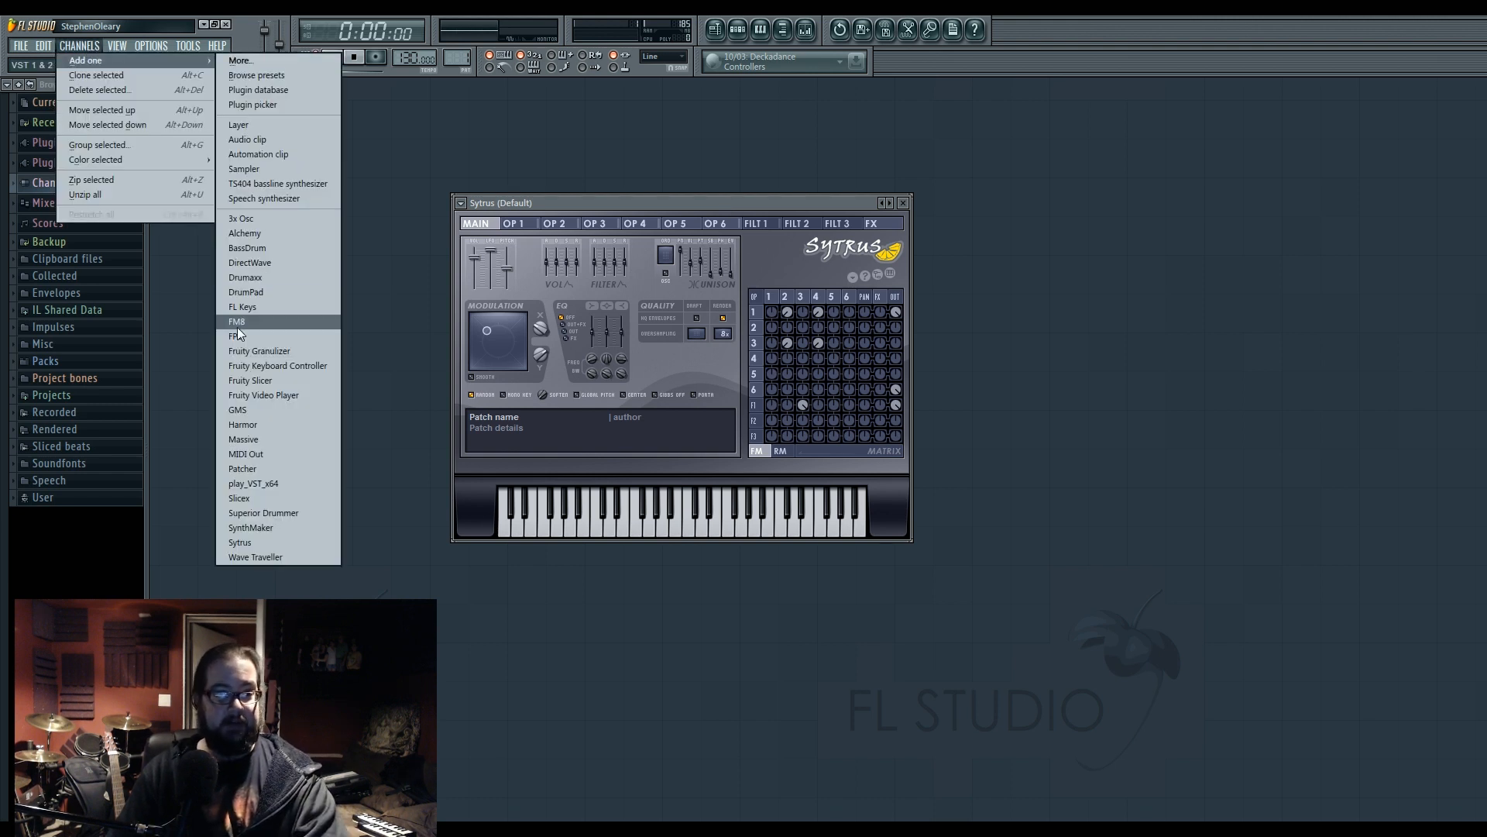
pyautogui.click(301, 542)
pyautogui.moveTo(599, 227); pyautogui.dragTo(870, 200)
# Route the new Sytrus channel to mixer track Insert 2 and lower that track's volume
pyautogui.click(737, 31)
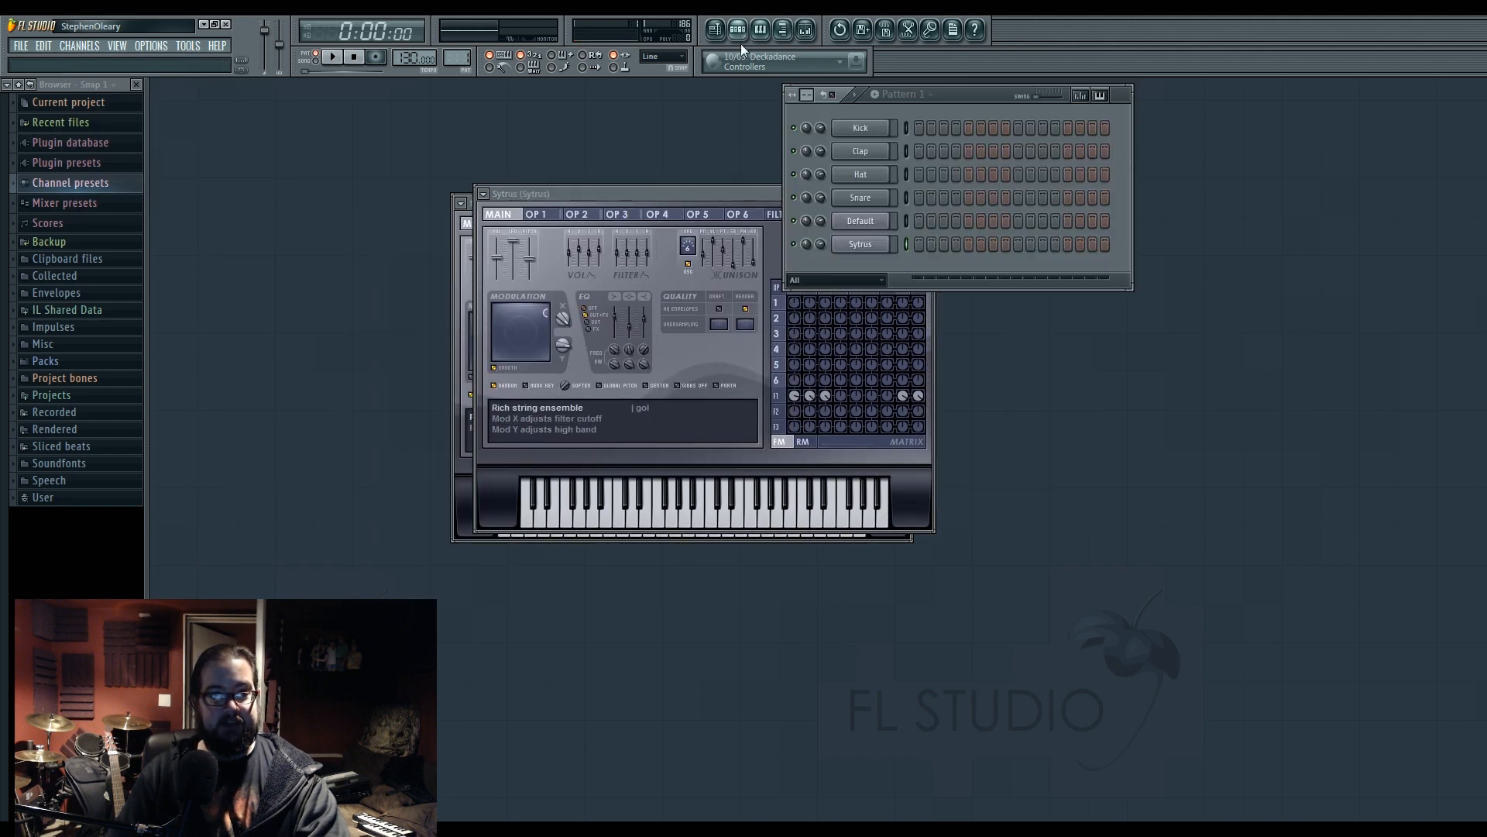
pyautogui.click(860, 246)
pyautogui.doubleClick(1154, 200)
pyautogui.moveTo(1153, 199); pyautogui.dragTo(1154, 190)
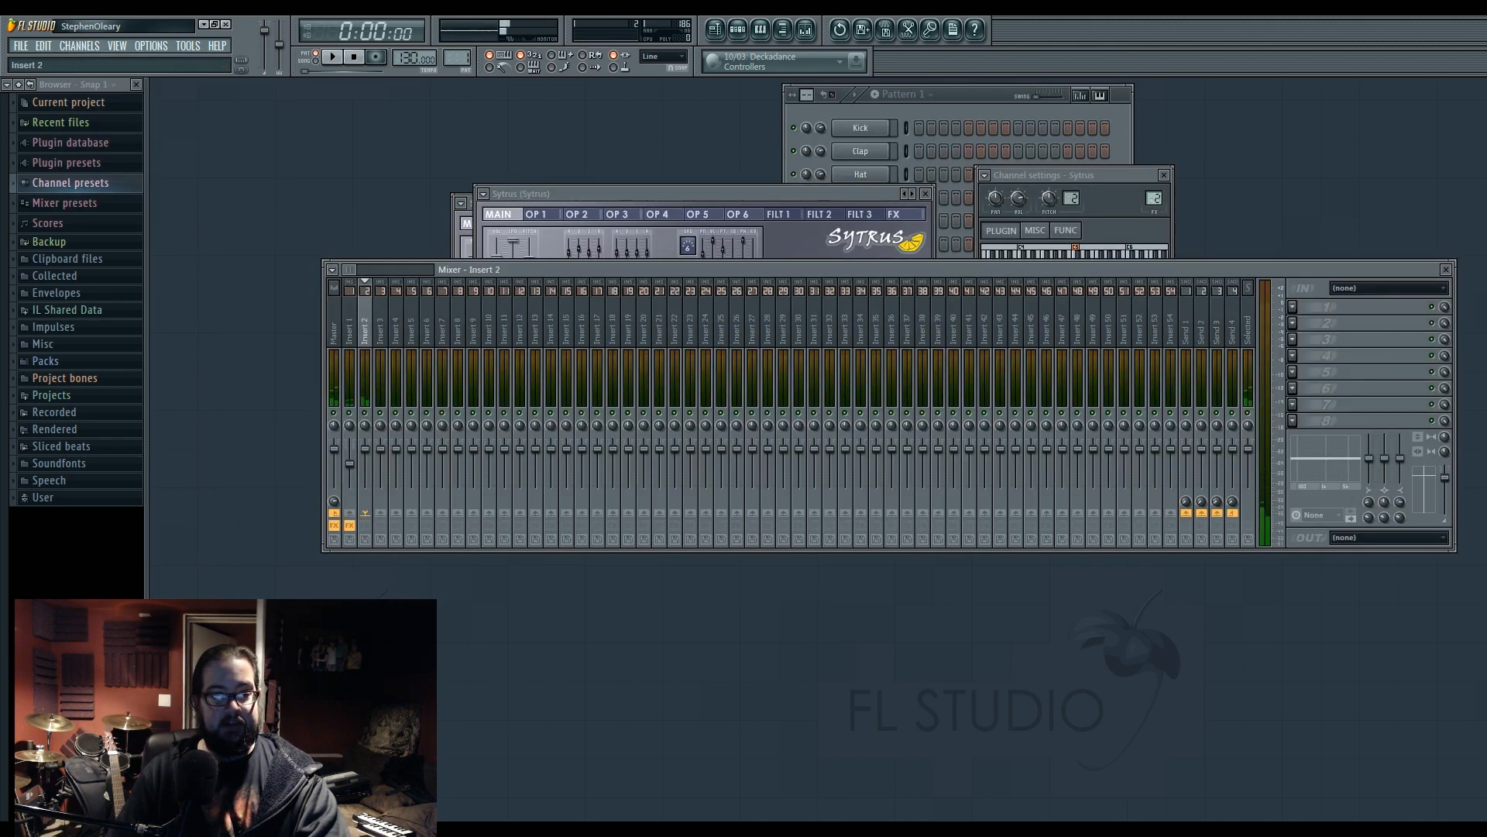
pyautogui.moveTo(365, 449); pyautogui.dragTo(365, 464)
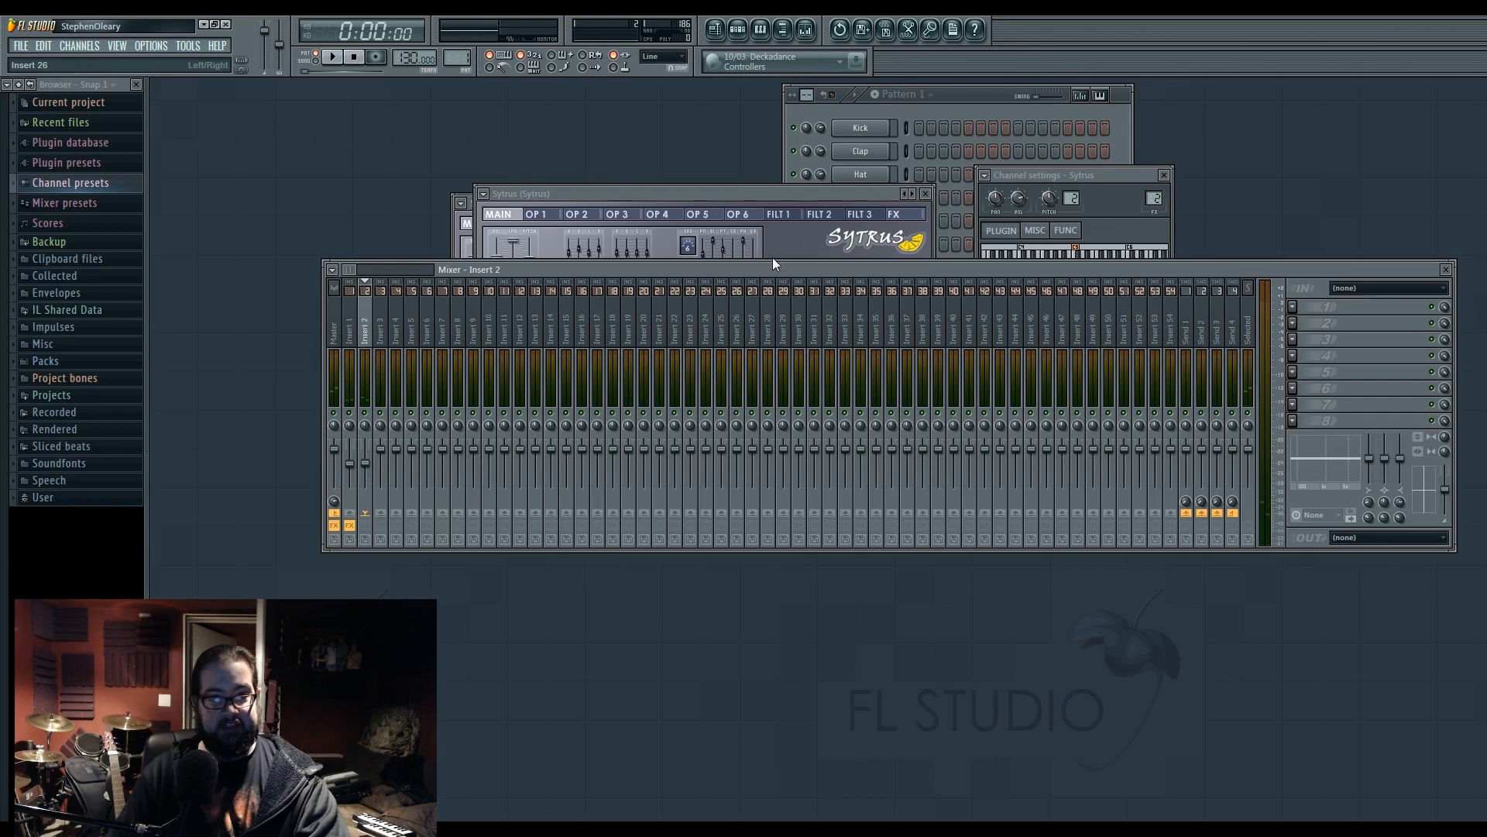
# Load the Default preset in the new Sytrus and reposition its window
pyautogui.click(815, 192)
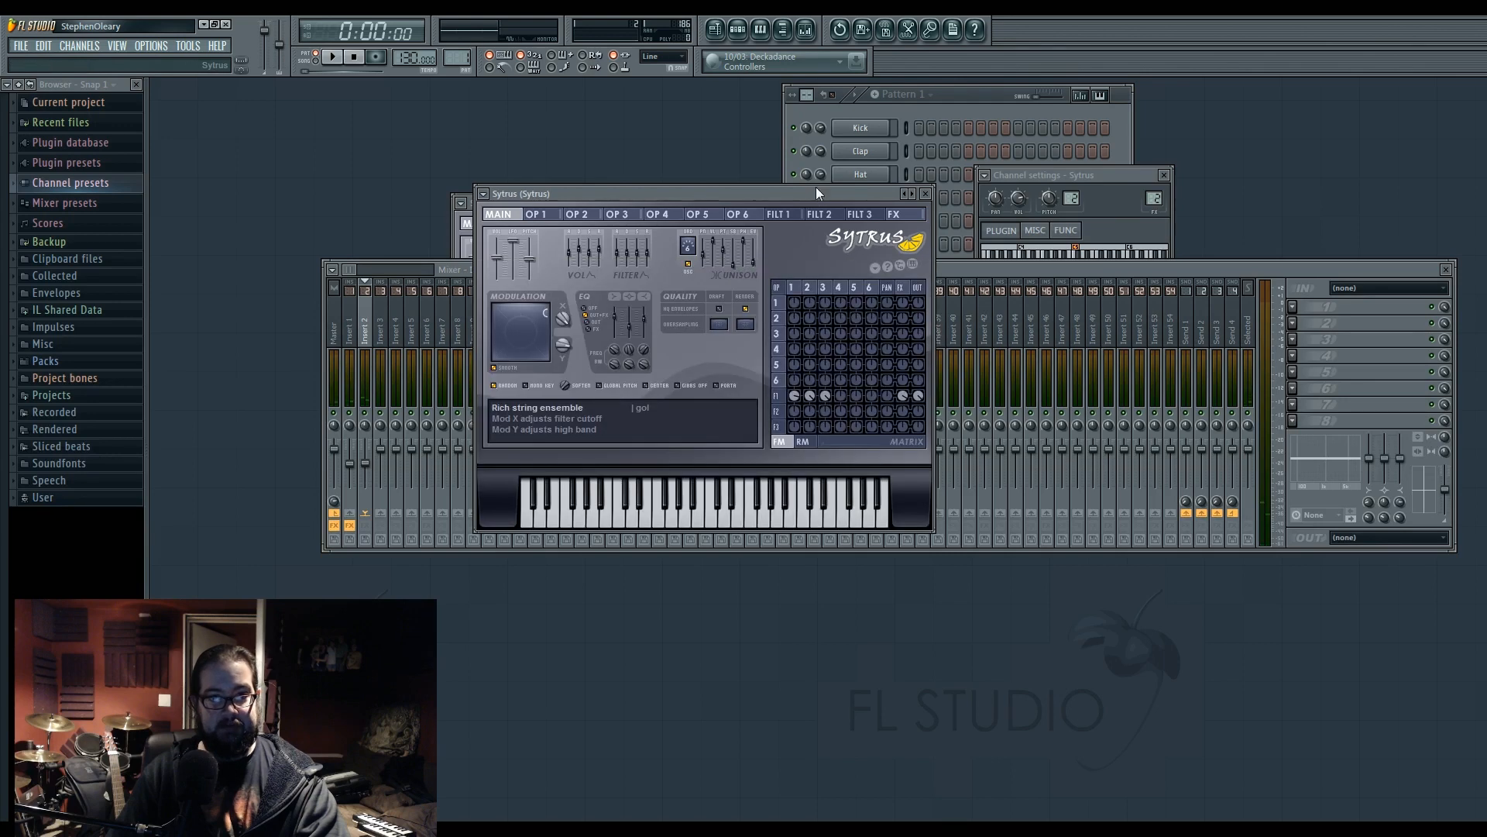
pyautogui.click(482, 194)
pyautogui.moveTo(506, 235)
pyautogui.click(632, 588)
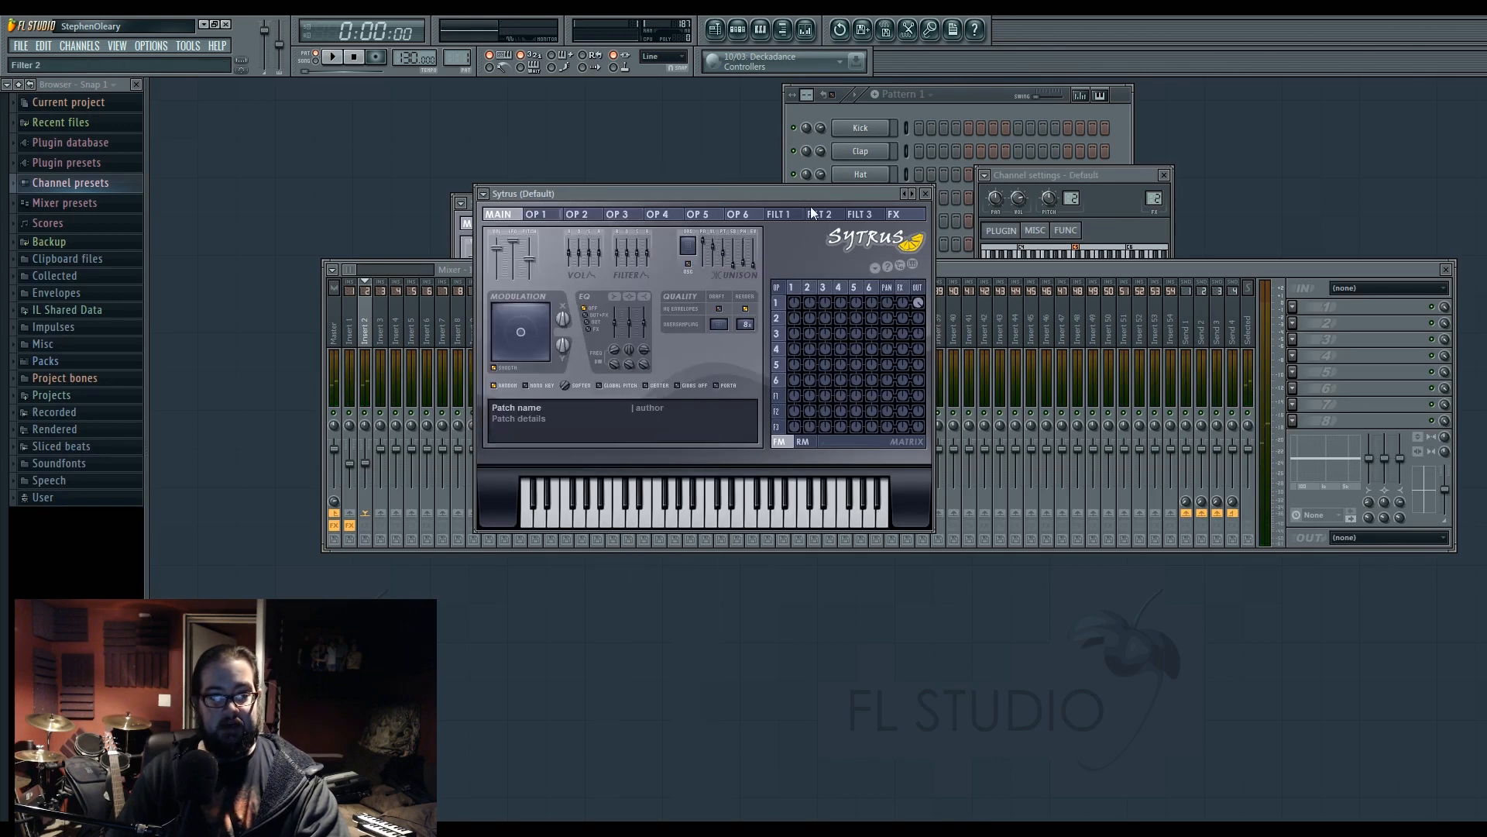
pyautogui.moveTo(810, 206); pyautogui.dragTo(820, 192)
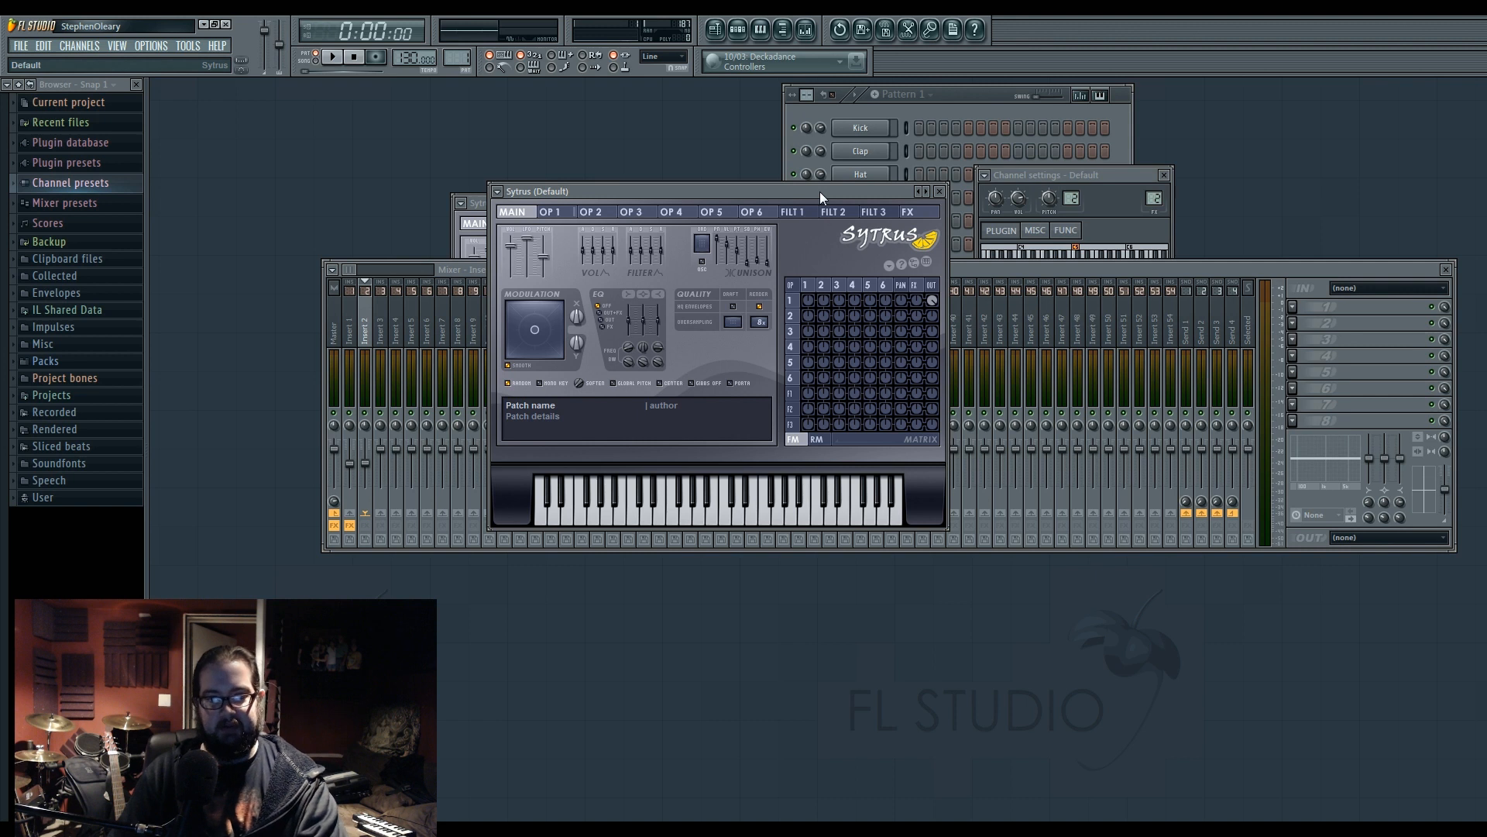
# Compare the settings of operators 1 and 2 while playing test notes such as E4, E5 and G4
pyautogui.click(815, 299)
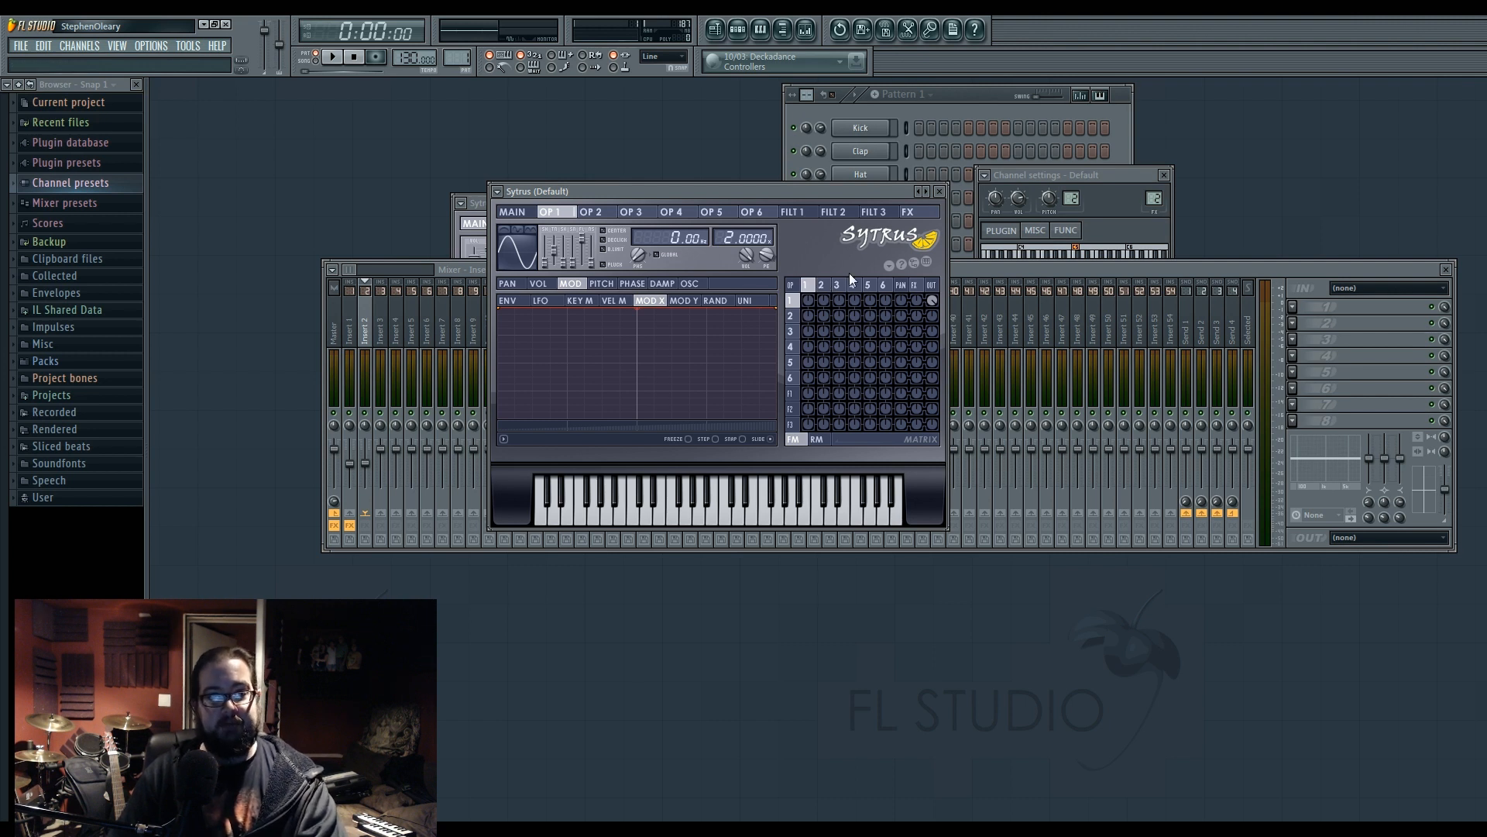
pyautogui.click(825, 285)
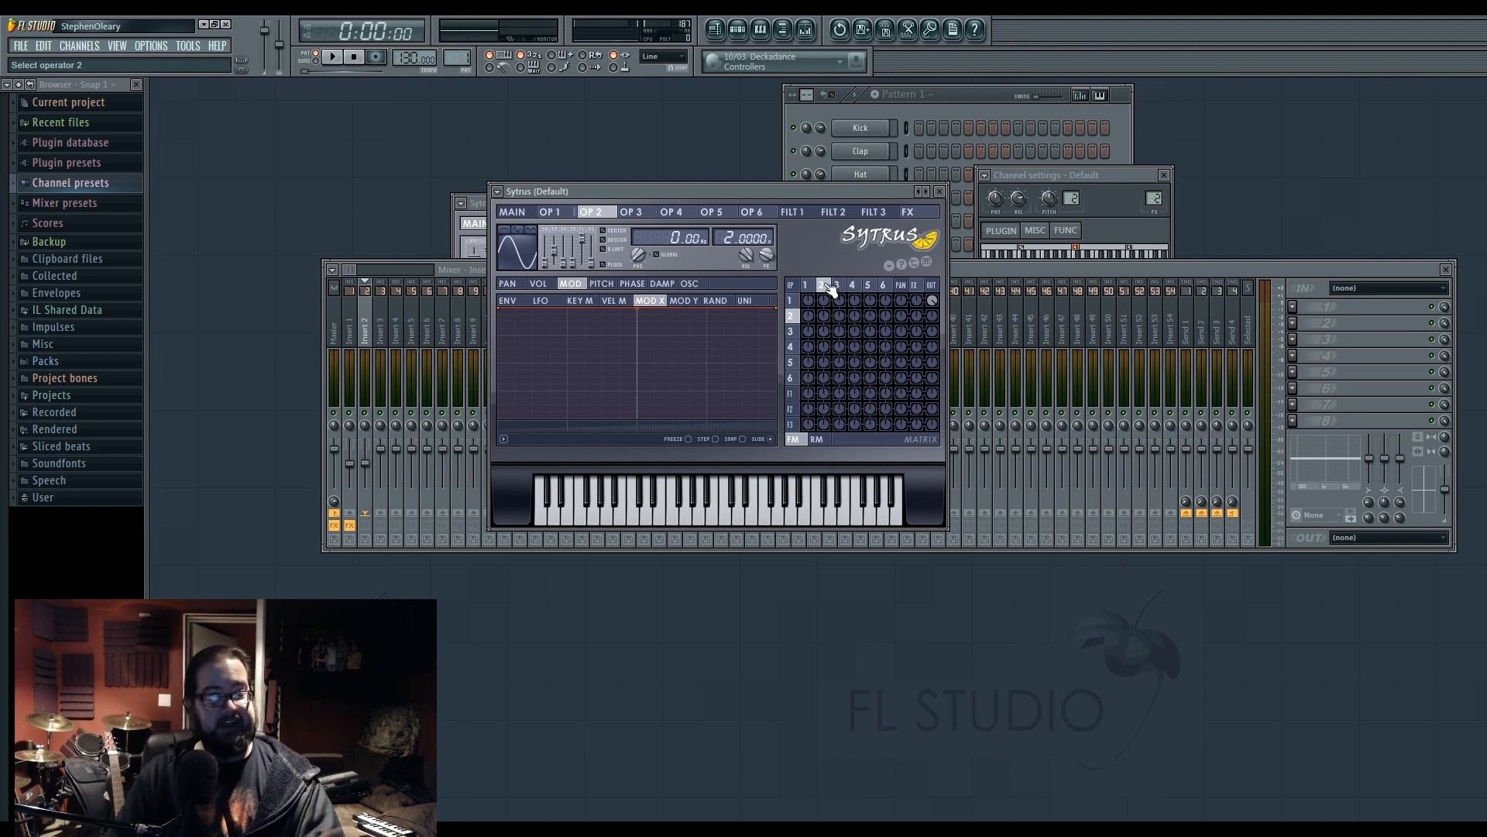
pyautogui.press('v')
pyautogui.press('v')
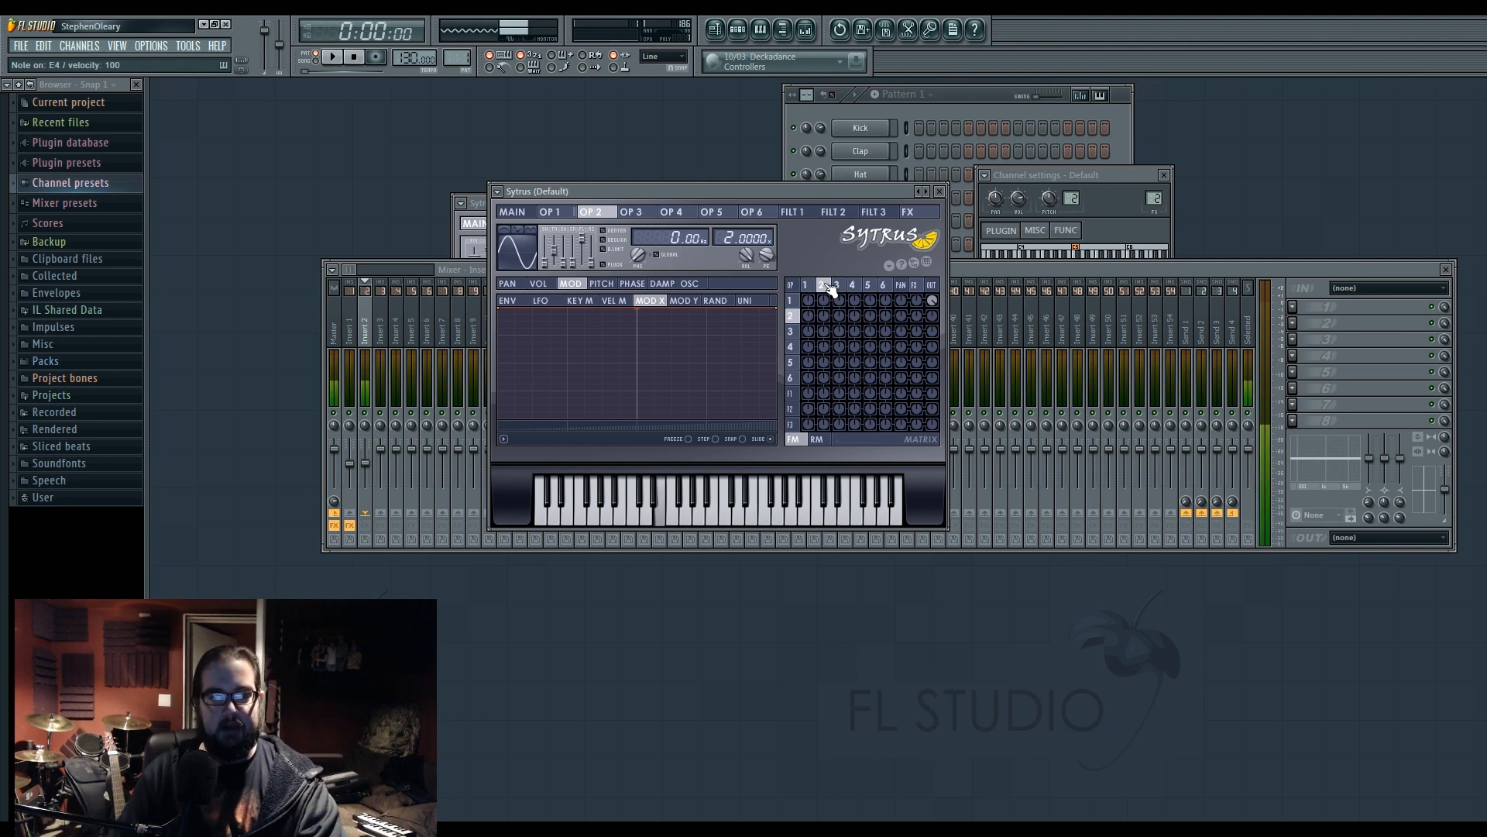
pyautogui.press('e')
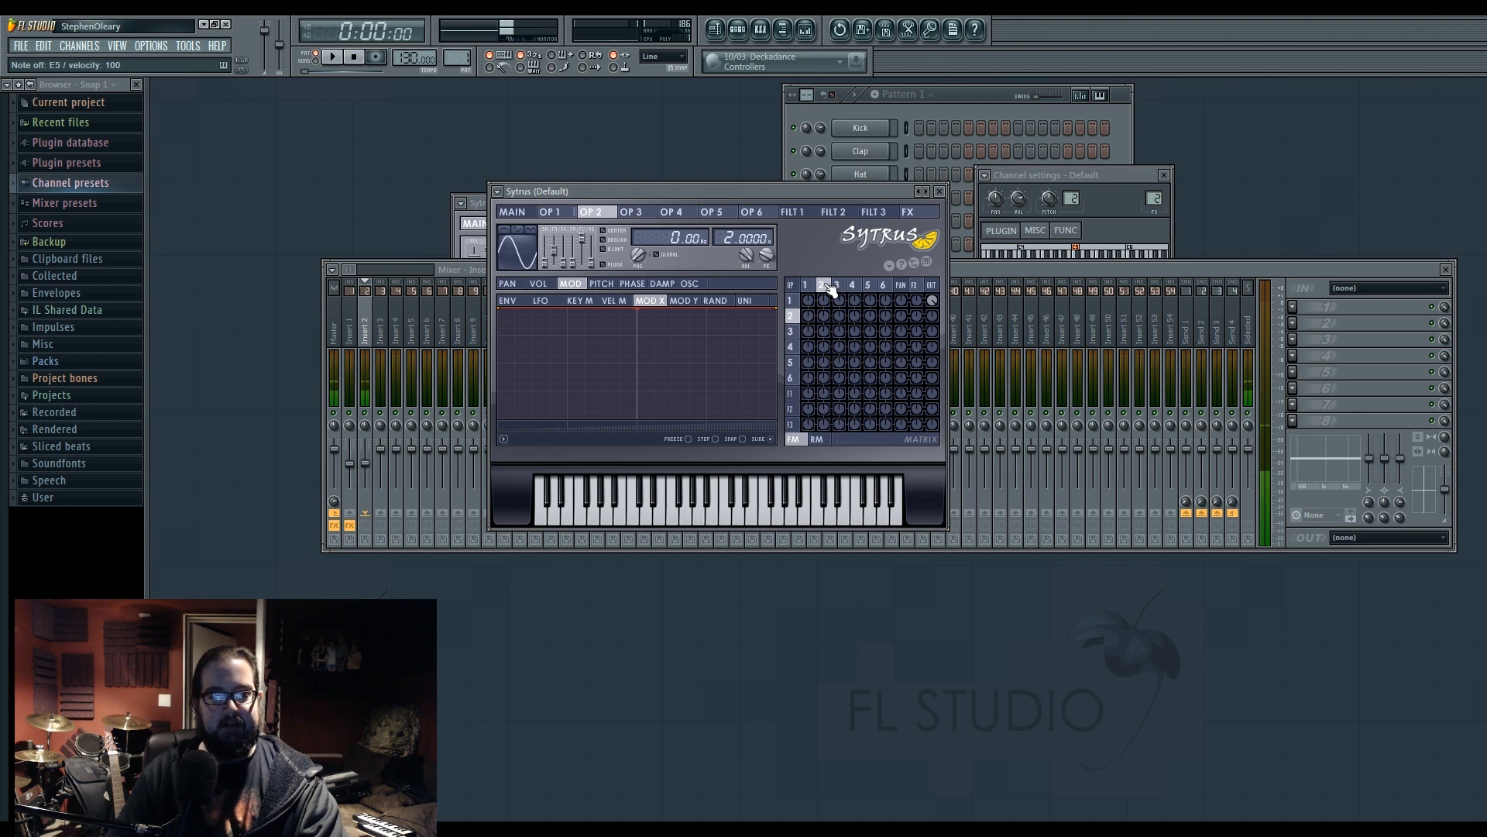
pyautogui.press('c')
pyautogui.press('b')
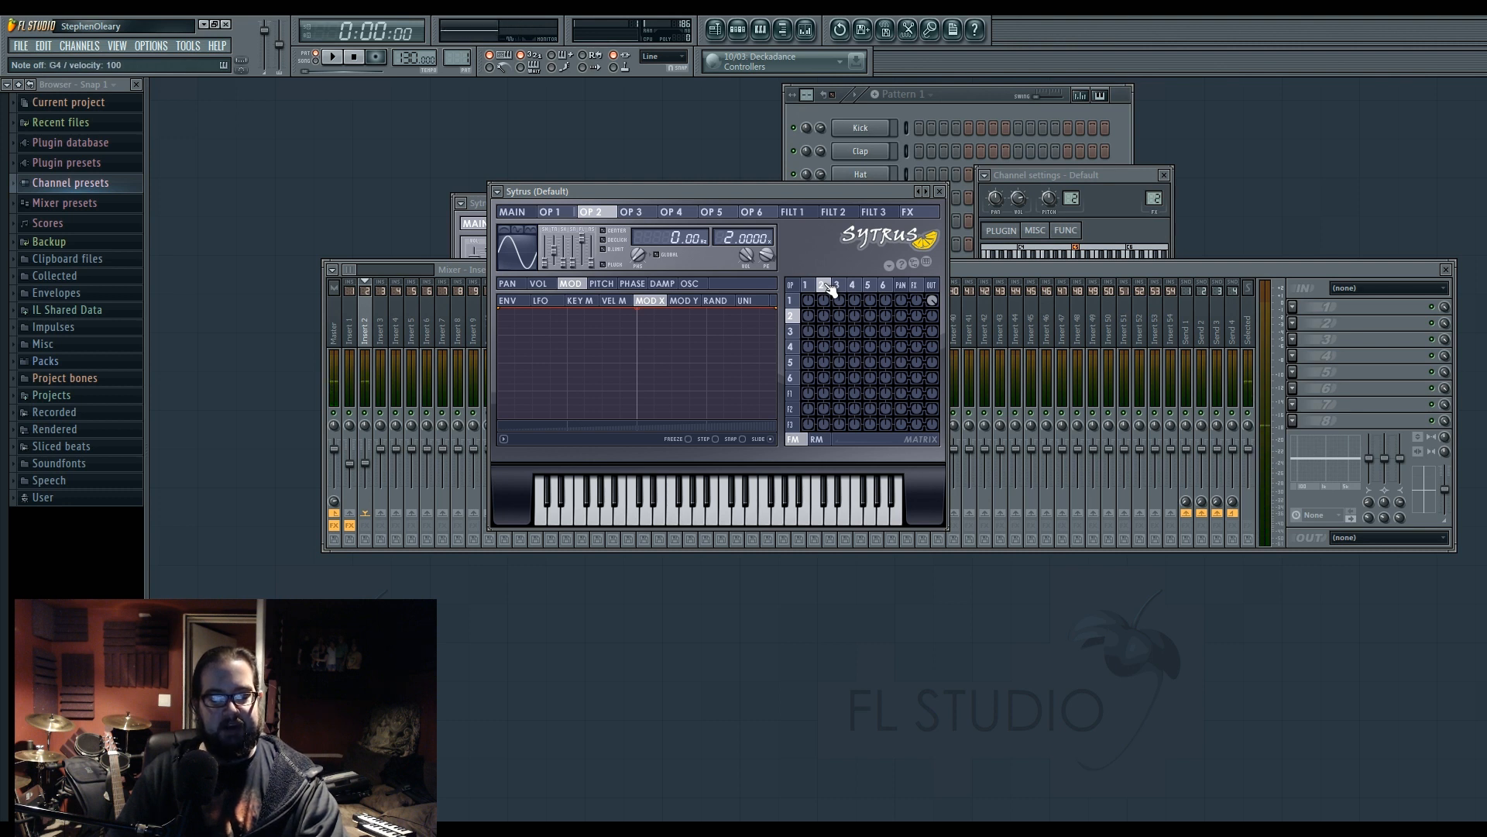
pyautogui.press('b')
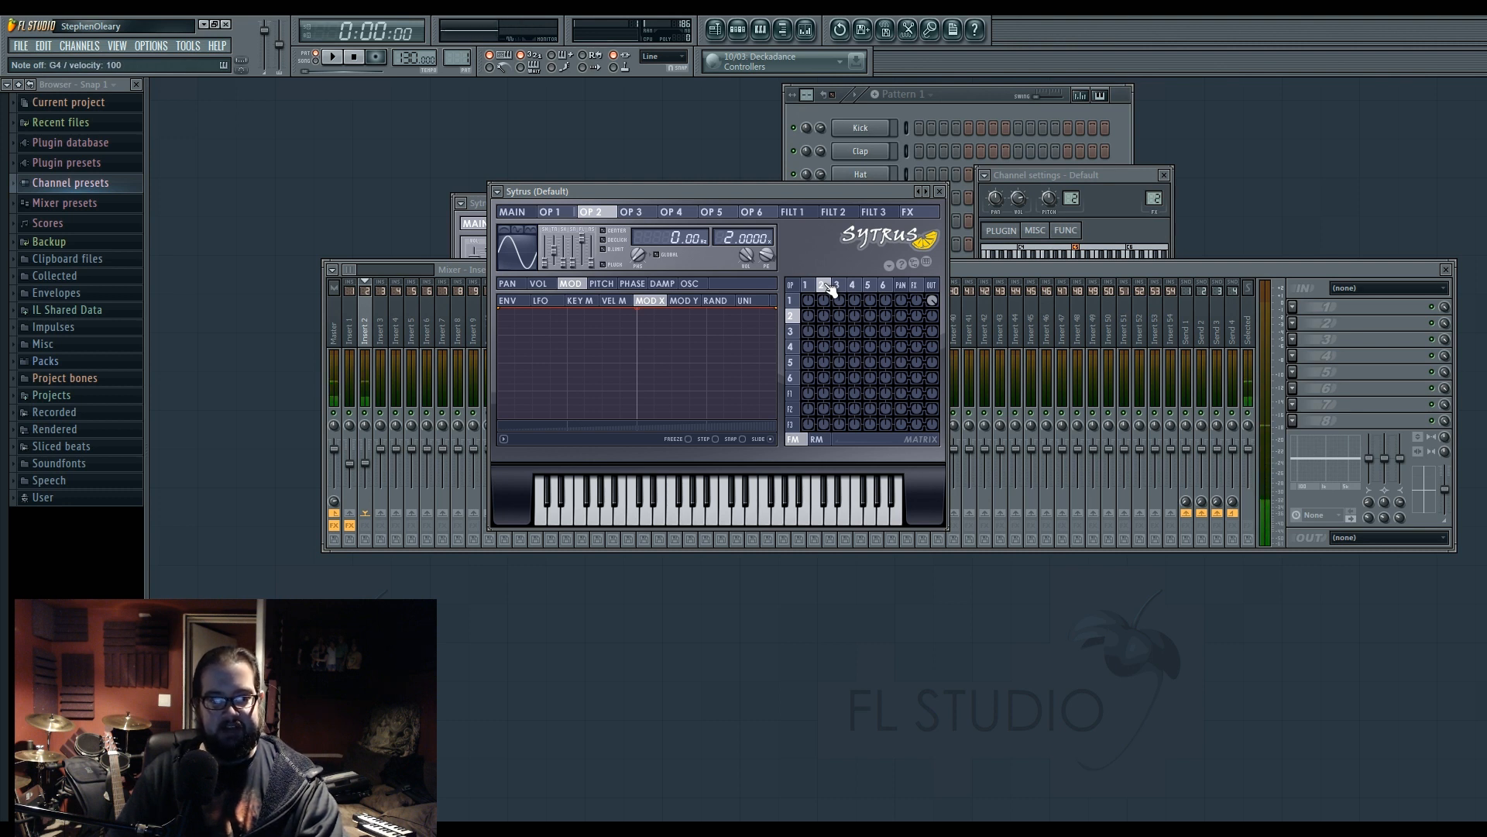
pyautogui.press('t')
pyautogui.press('b')
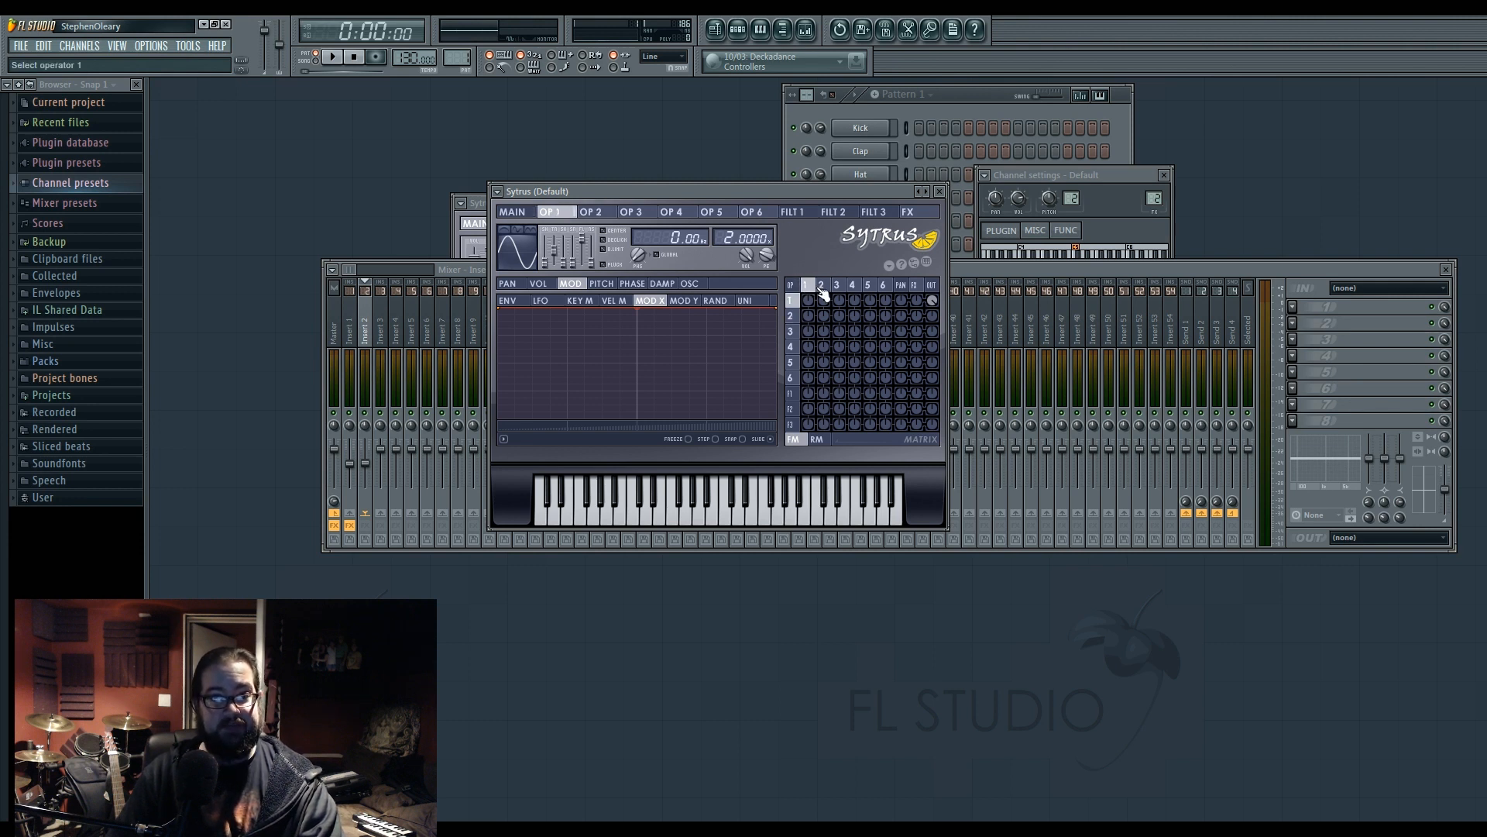
pyautogui.press('b')
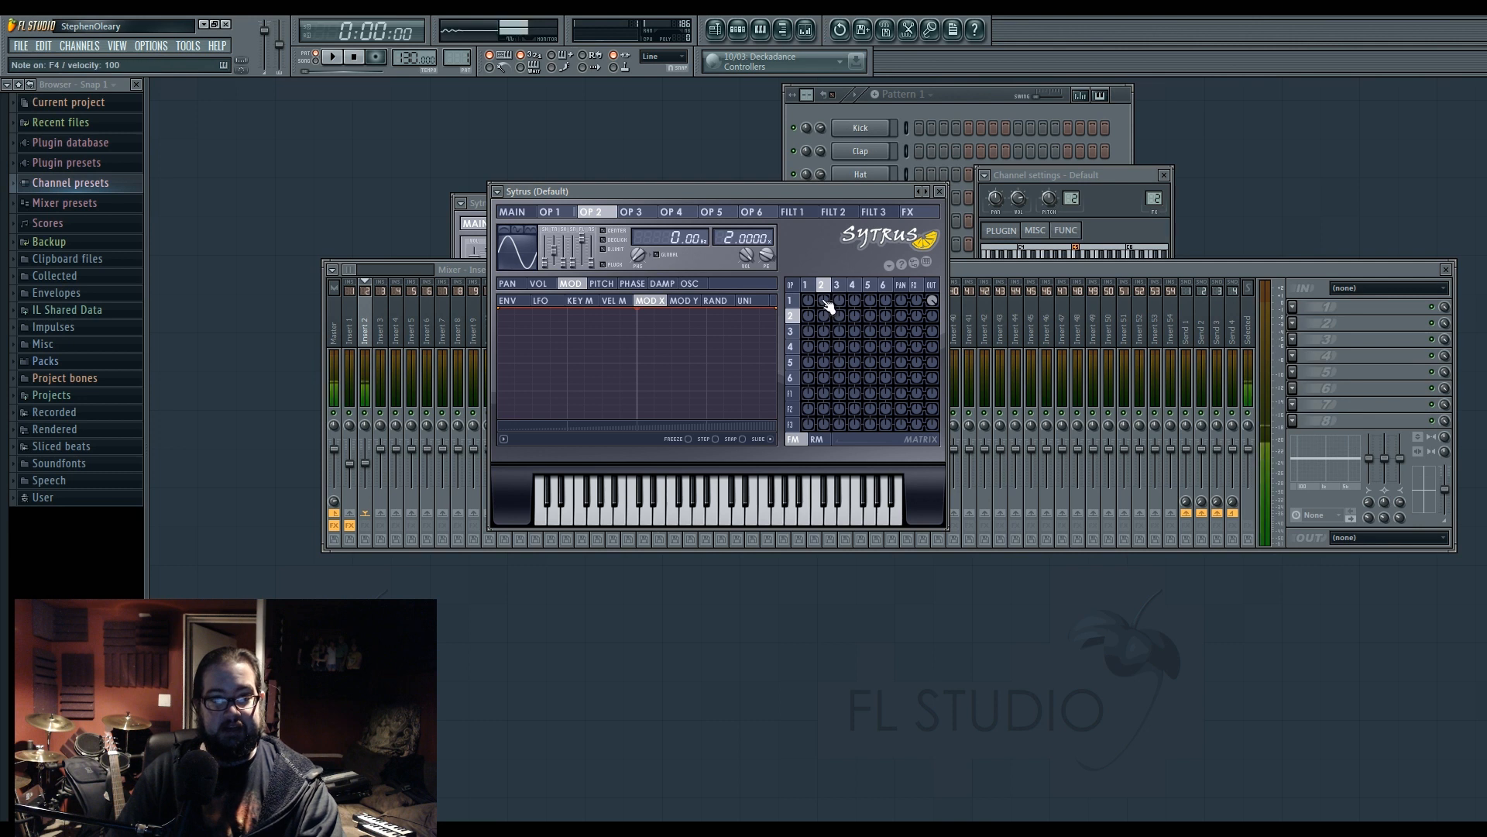
# Try frequency ratios of 4, 8 and 9 on operator 2 and a ratio of 4 on operator 1
pyautogui.moveTo(729, 239); pyautogui.dragTo(729, 245)
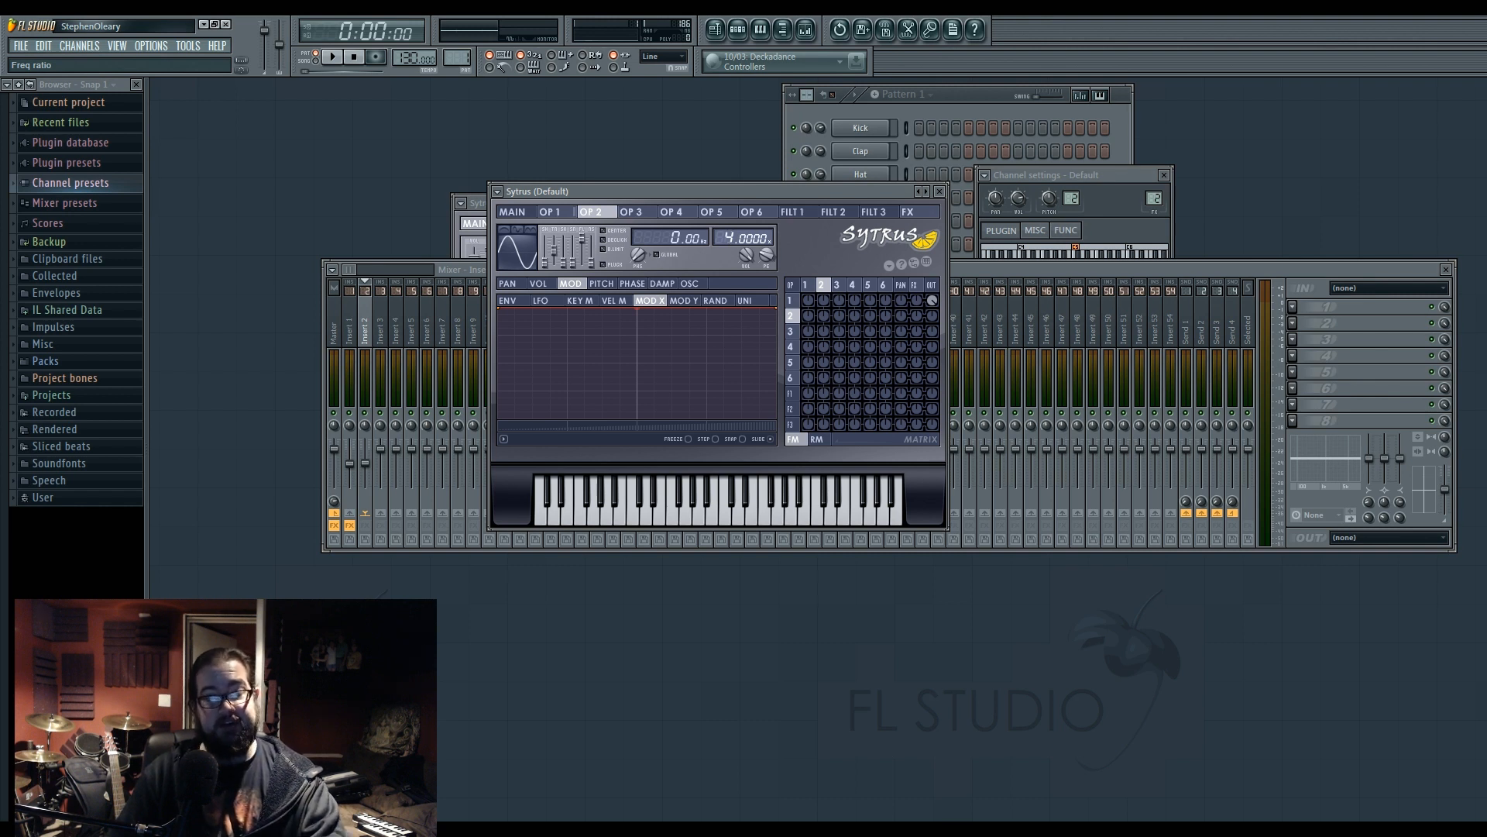
pyautogui.moveTo(728, 238); pyautogui.dragTo(729, 241)
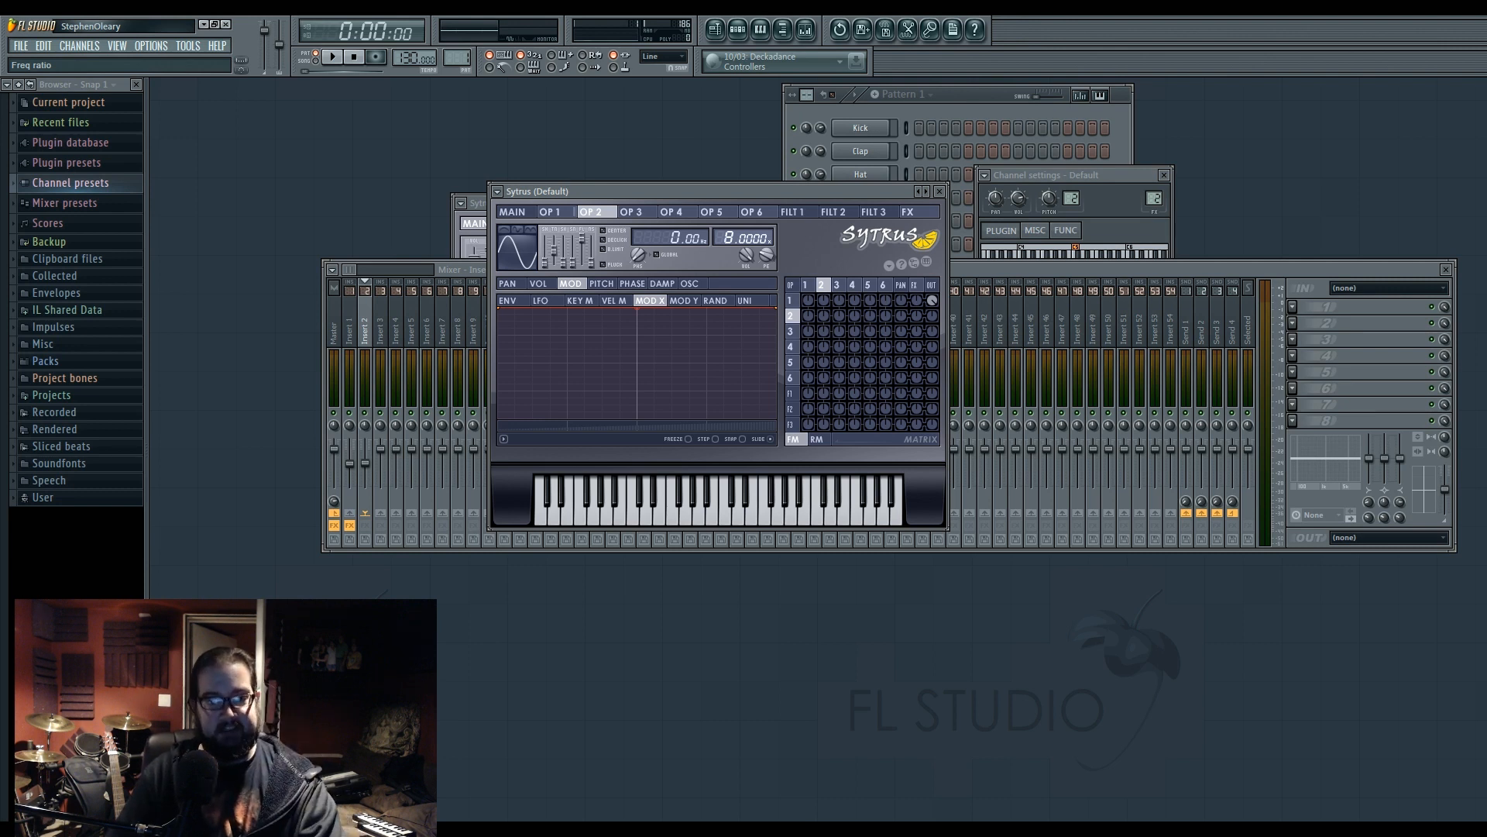
pyautogui.moveTo(728, 241); pyautogui.dragTo(729, 237)
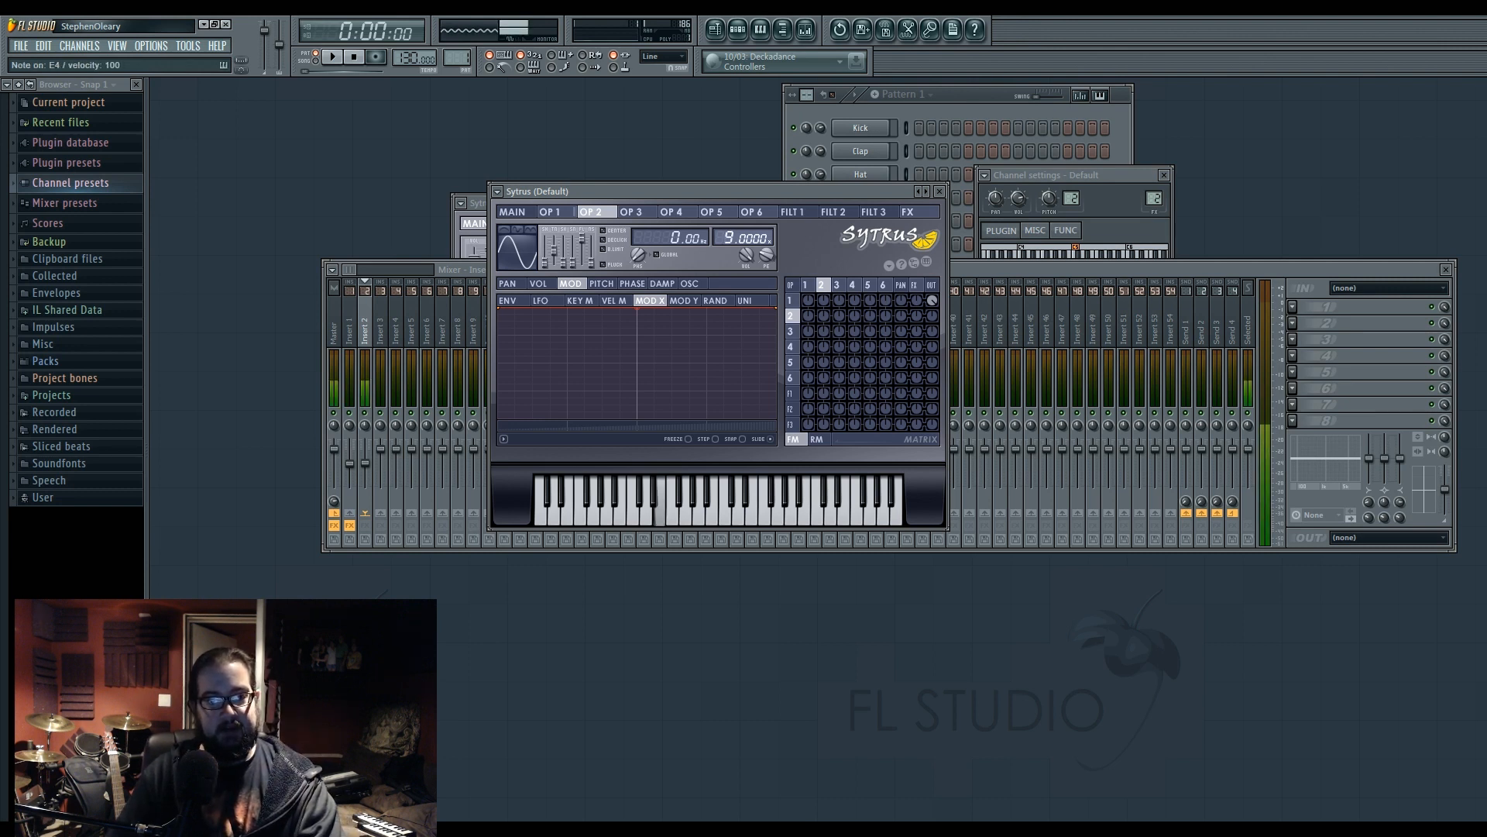
pyautogui.click(808, 286)
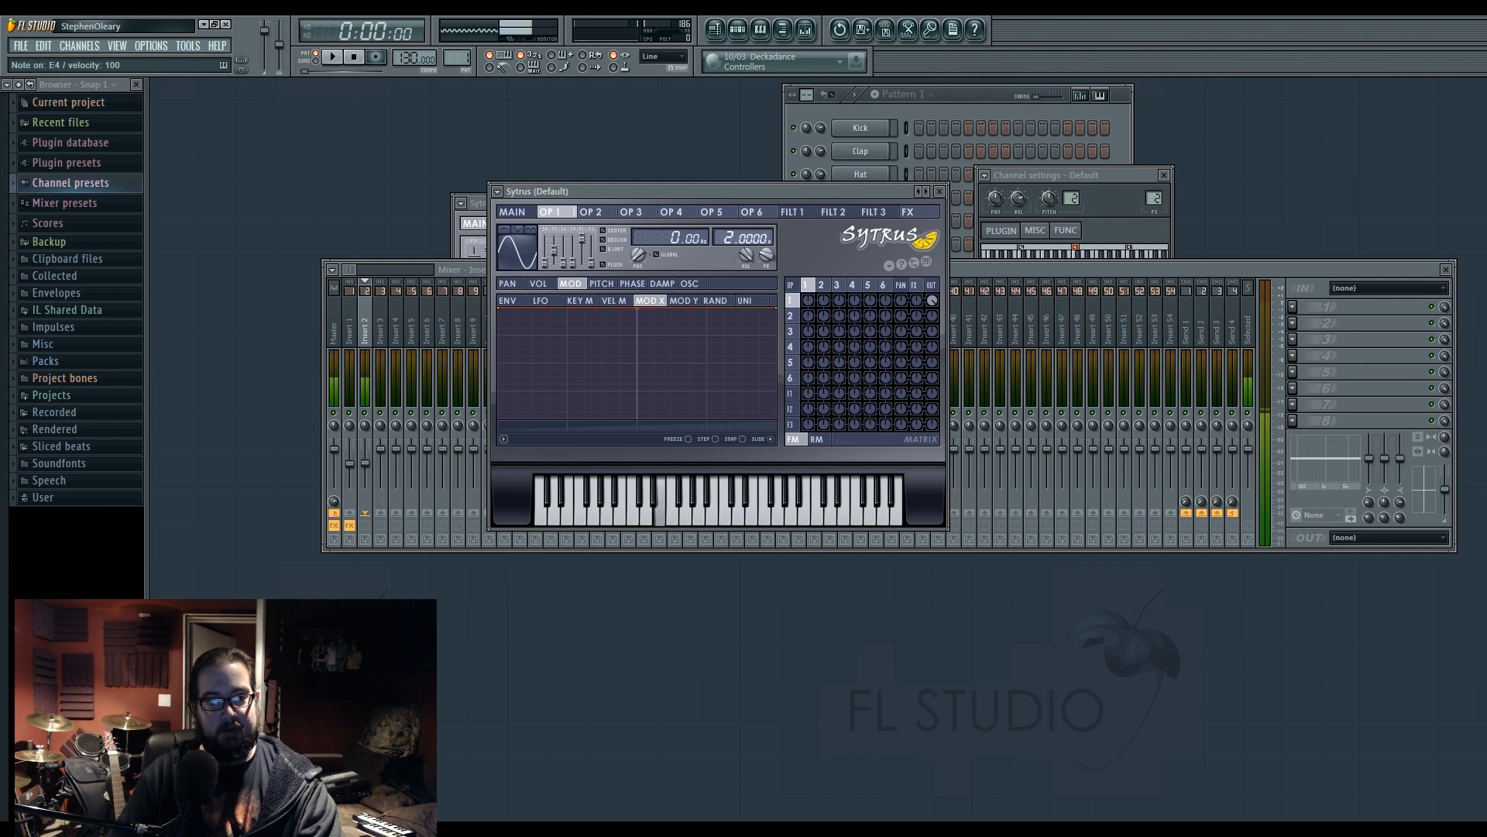
pyautogui.moveTo(728, 238); pyautogui.dragTo(728, 235)
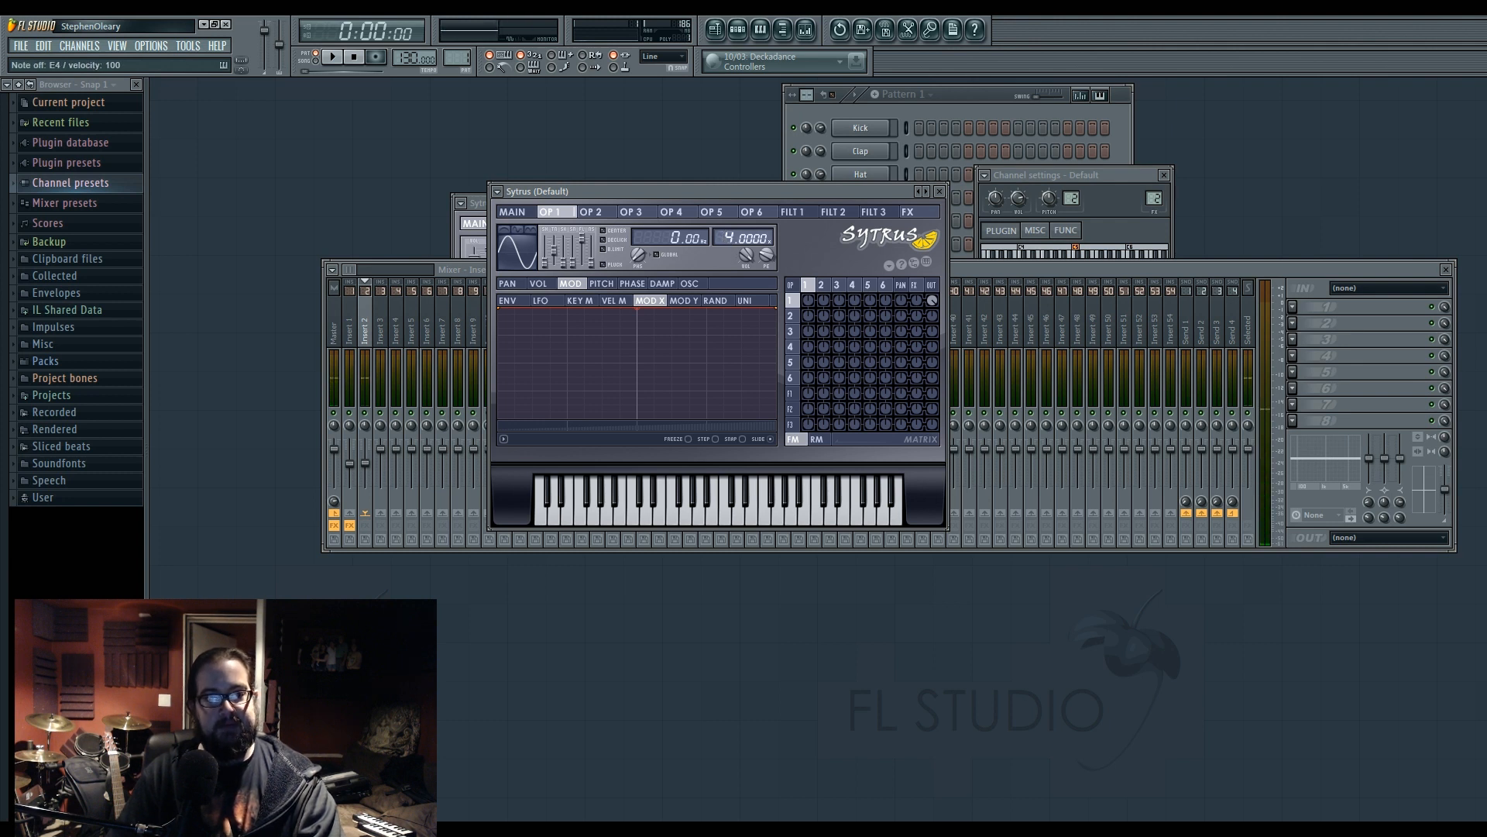
# Set operator 2's frequency ratio to 0.25 and let operator 2 frequency-modulate operator 1 in the matrix
pyautogui.click(824, 288)
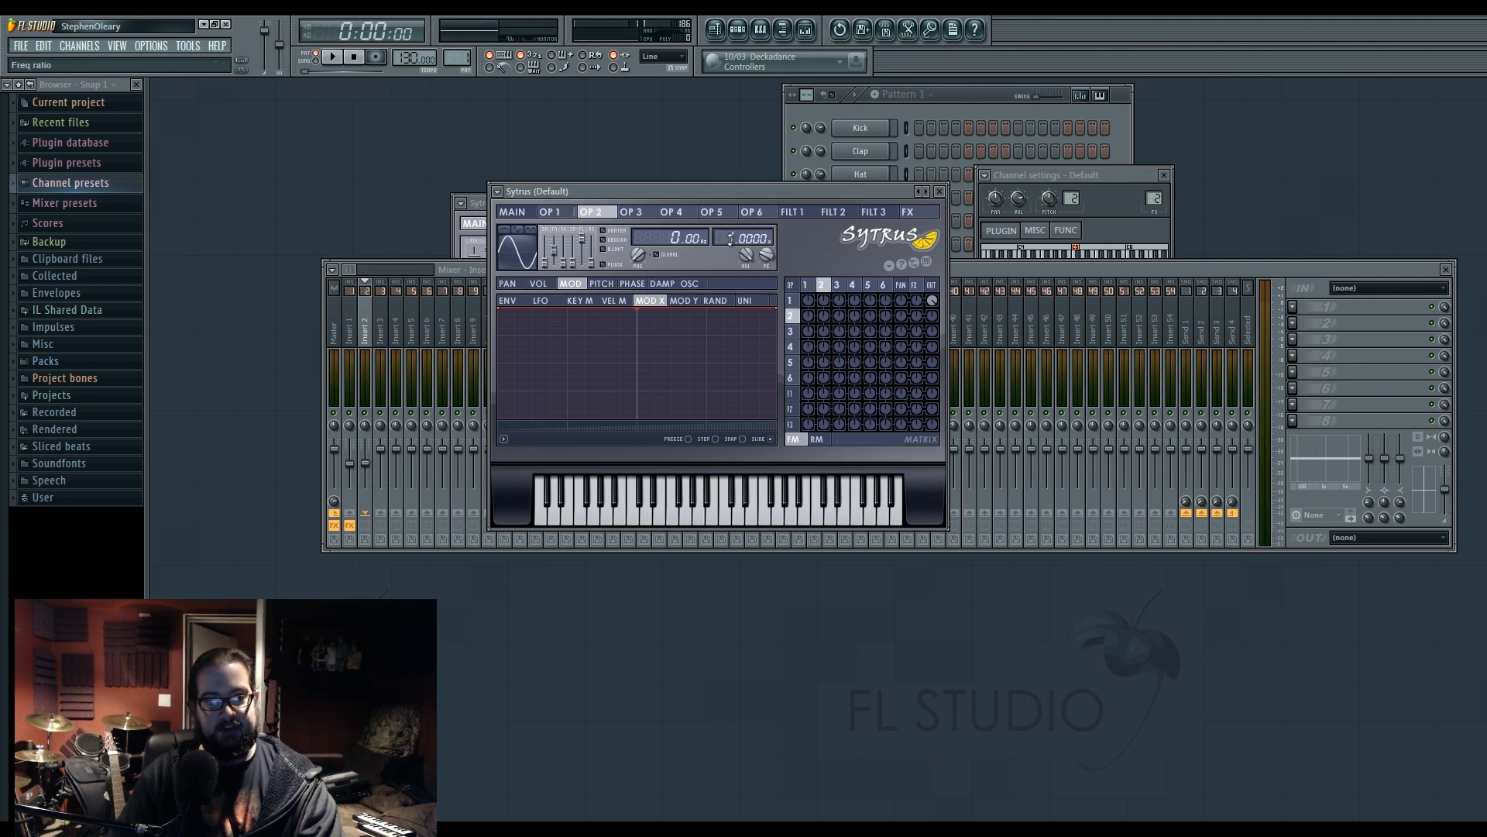
pyautogui.moveTo(730, 237); pyautogui.dragTo(744, 241)
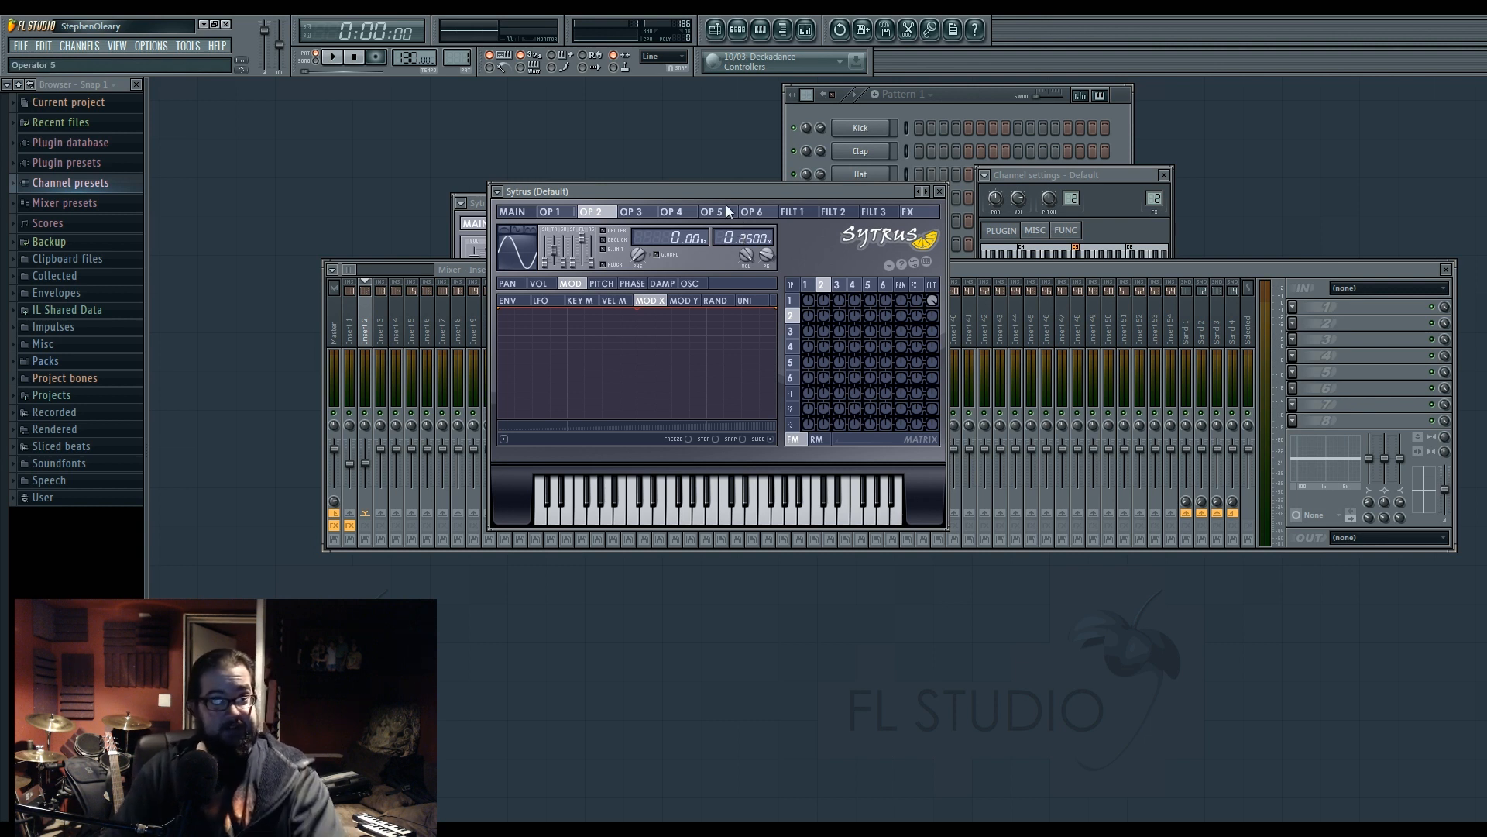
pyautogui.moveTo(823, 302); pyautogui.dragTo(823, 300)
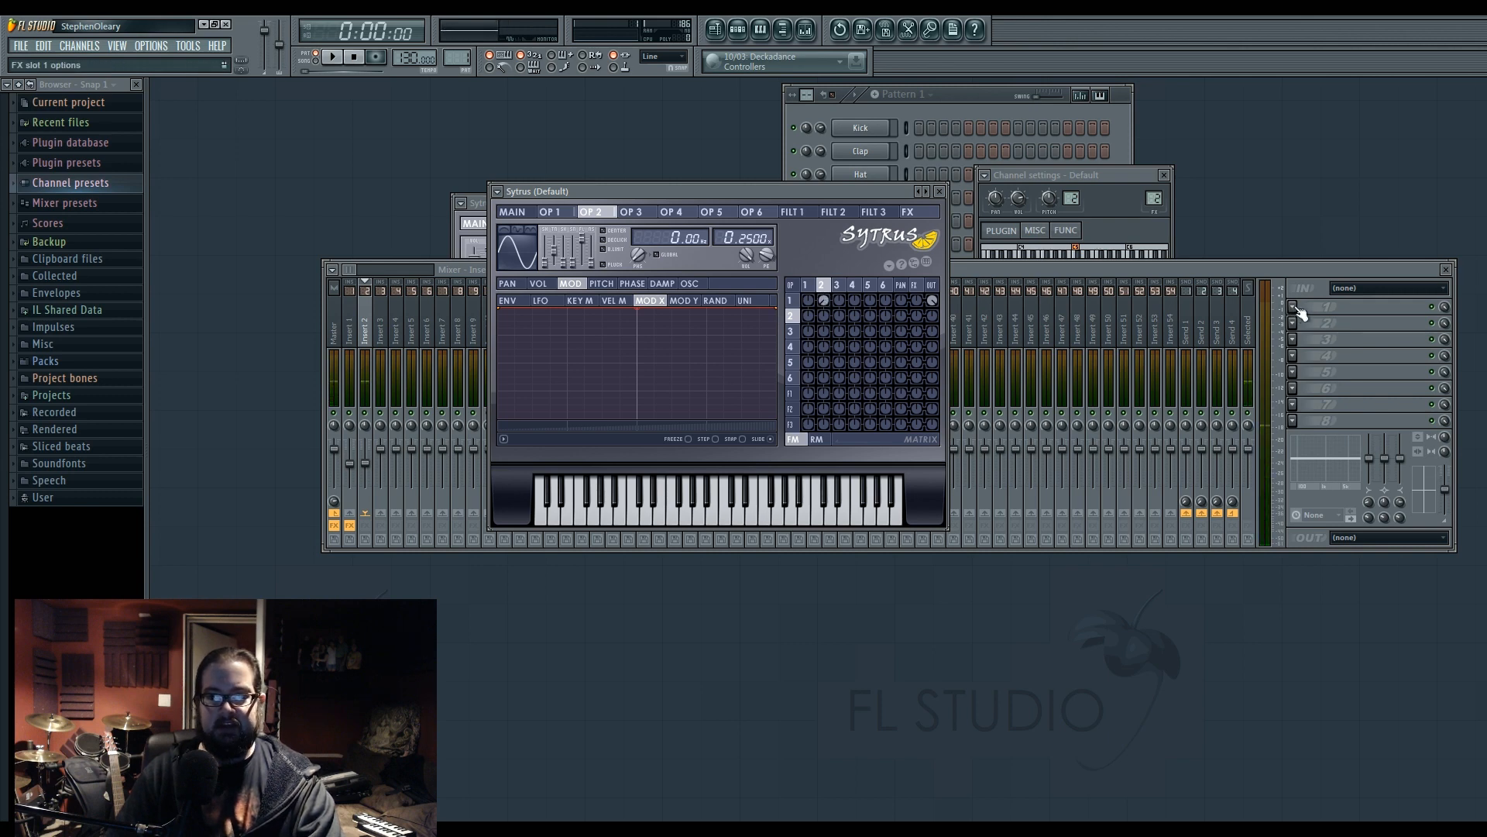
# Load Fruity Parametric EQ 2 into Insert 2's first effect slot and place Sytrus beside it, adjusting operator 2's modulation of operator 1
pyautogui.click(1292, 307)
pyautogui.click(1356, 474)
pyautogui.moveTo(810, 196); pyautogui.dragTo(972, 182)
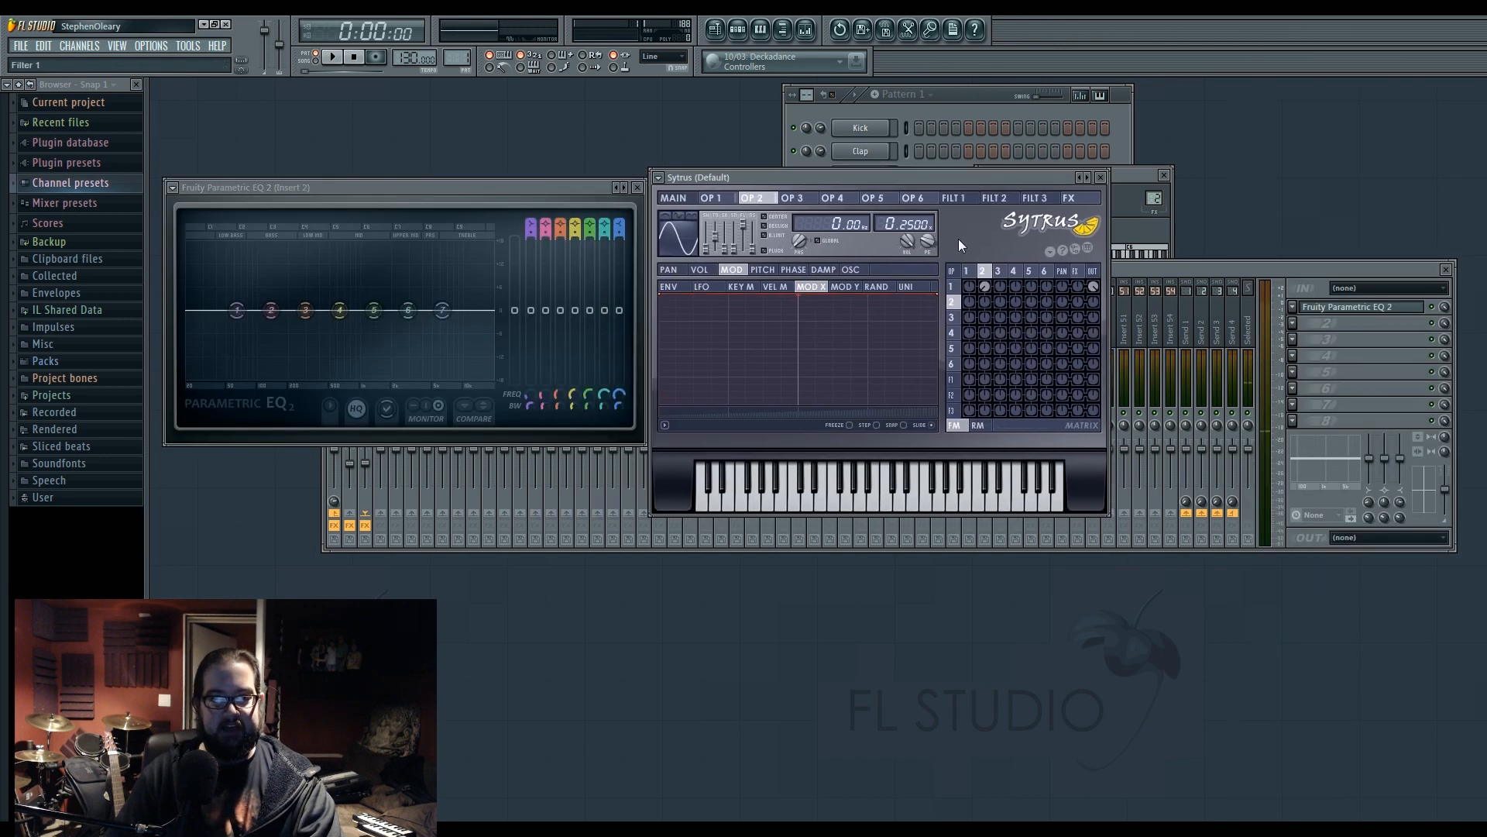
pyautogui.moveTo(985, 287); pyautogui.dragTo(985, 292)
pyautogui.moveTo(855, 177)
pyautogui.mouseDown()
pyautogui.moveTo(932, 178)
pyautogui.moveTo(861, 163)
pyautogui.mouseUp()
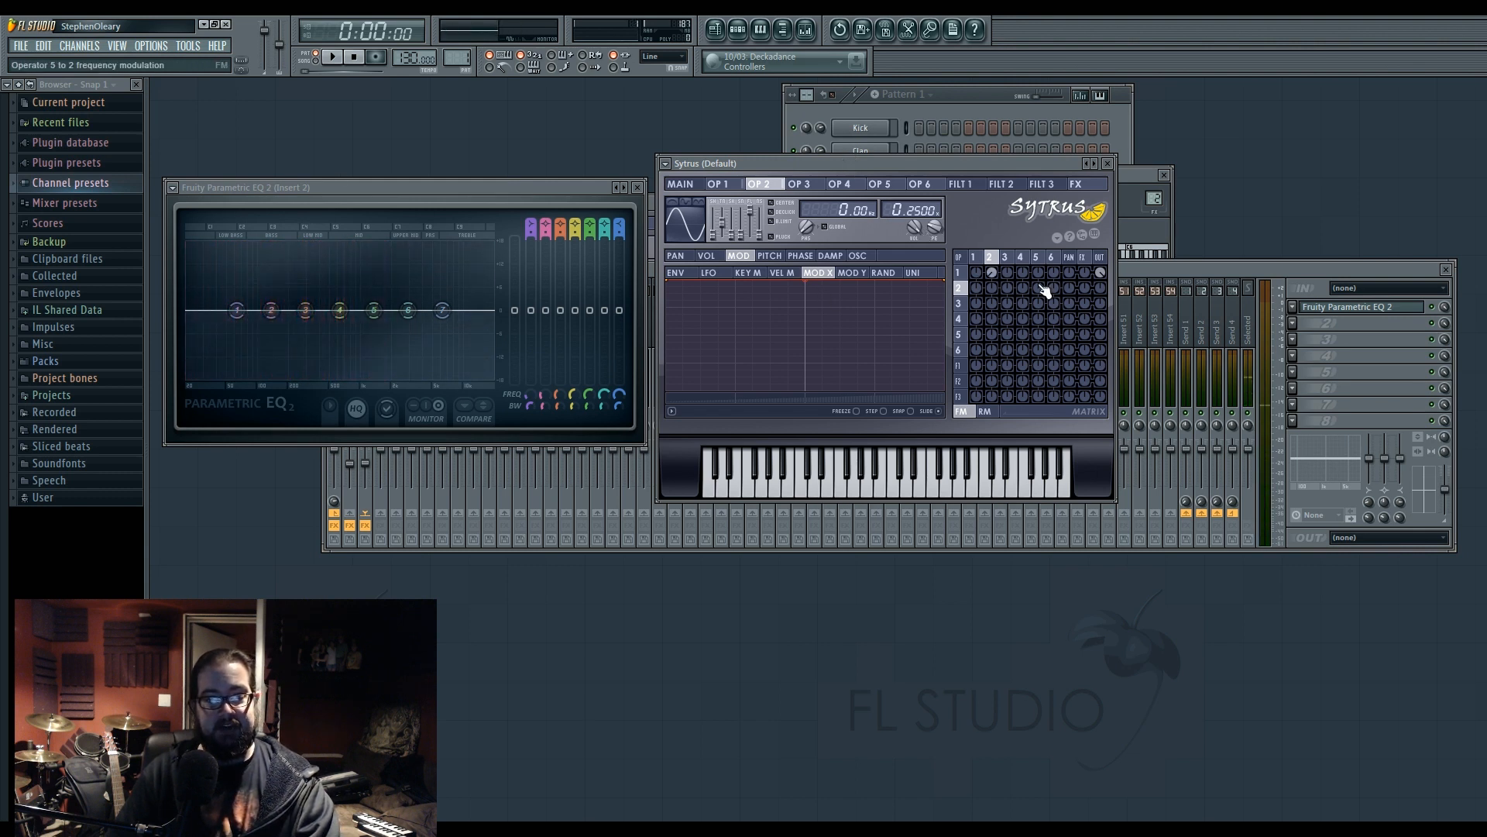
# Remove operator 2's modulation of operator 1 and try an operator 2 frequency ratio of 0.41
pyautogui.click(995, 280)
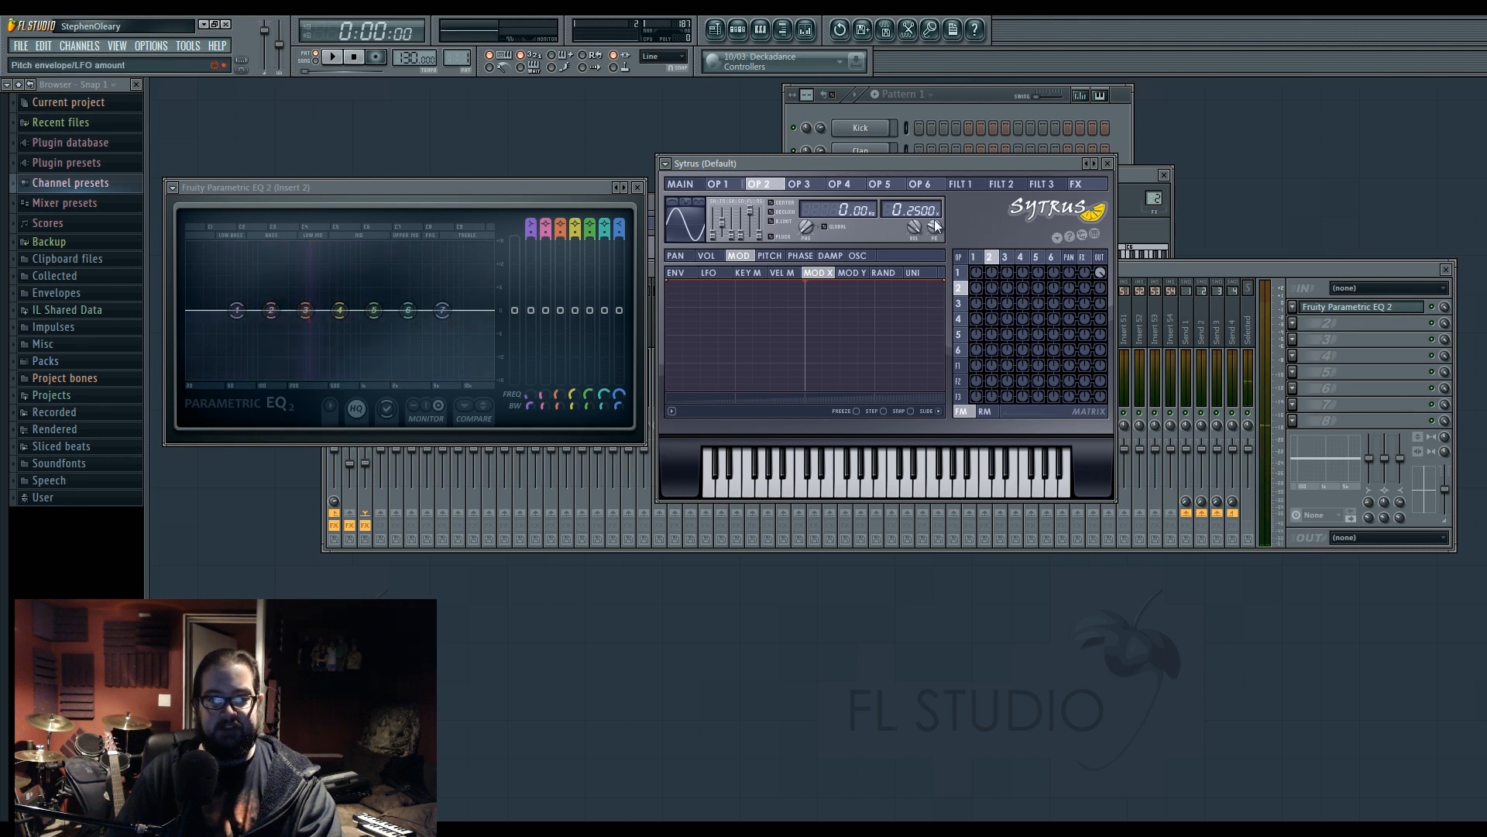
pyautogui.scroll(7, 920, 211)
pyautogui.scroll(-2, 898, 208)
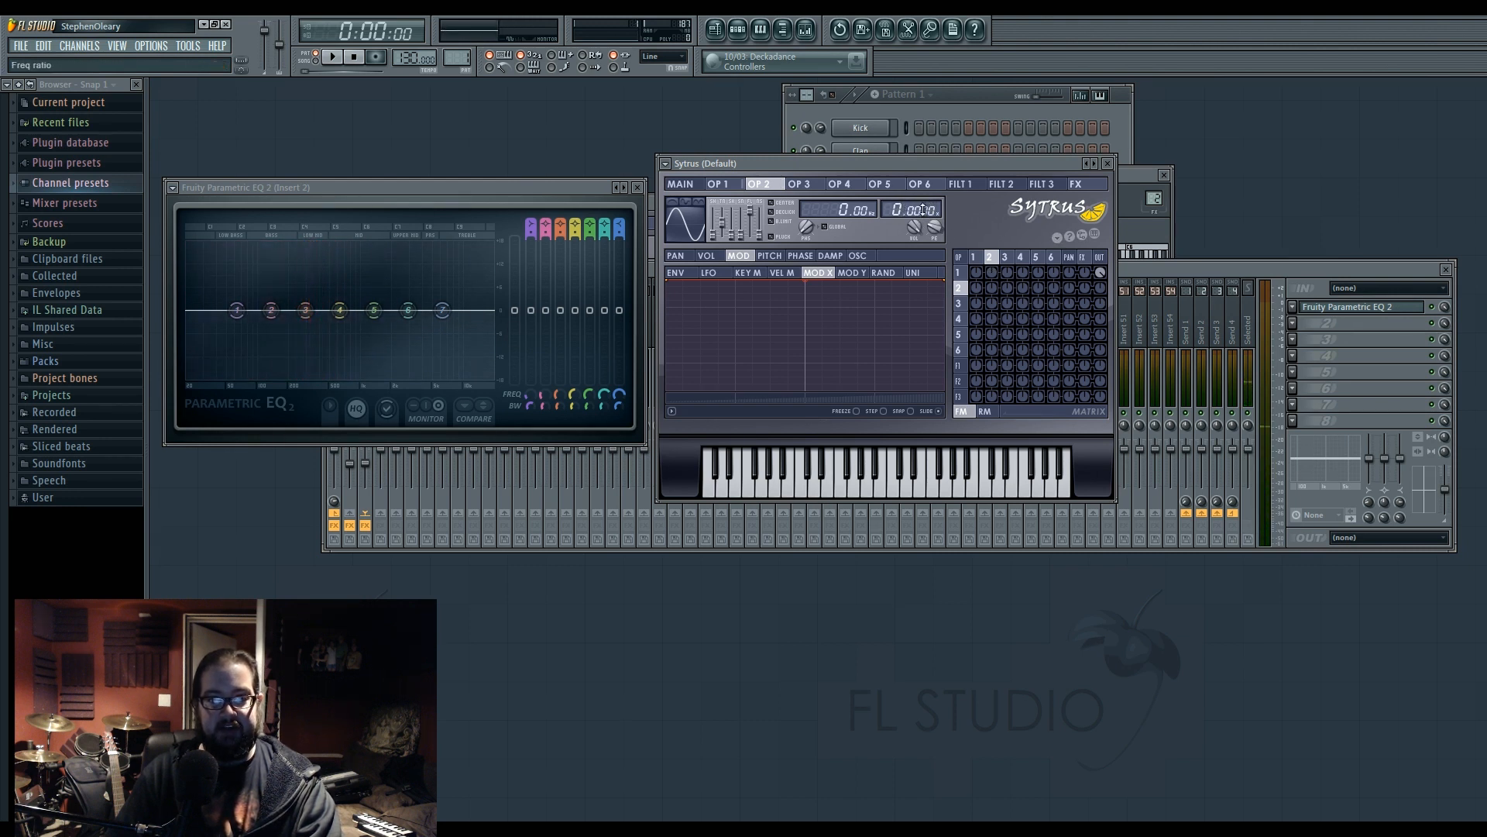
pyautogui.scroll(4, 922, 209)
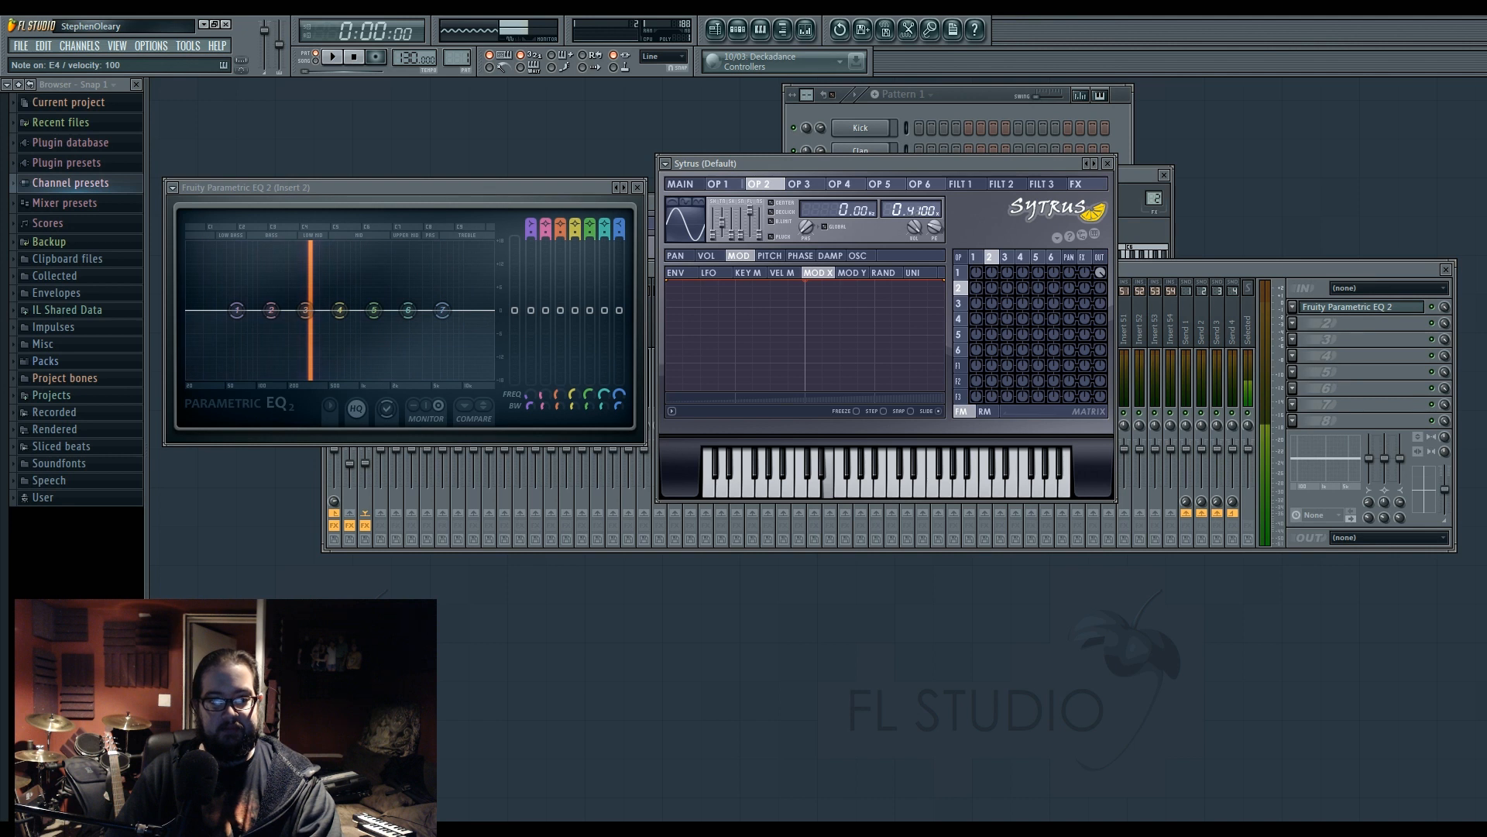
# Reapply operator 2's frequency modulation to operator 1 and sweep operator 2's frequency ratio, ending at 0.25
pyautogui.moveTo(992, 273); pyautogui.dragTo(991, 250)
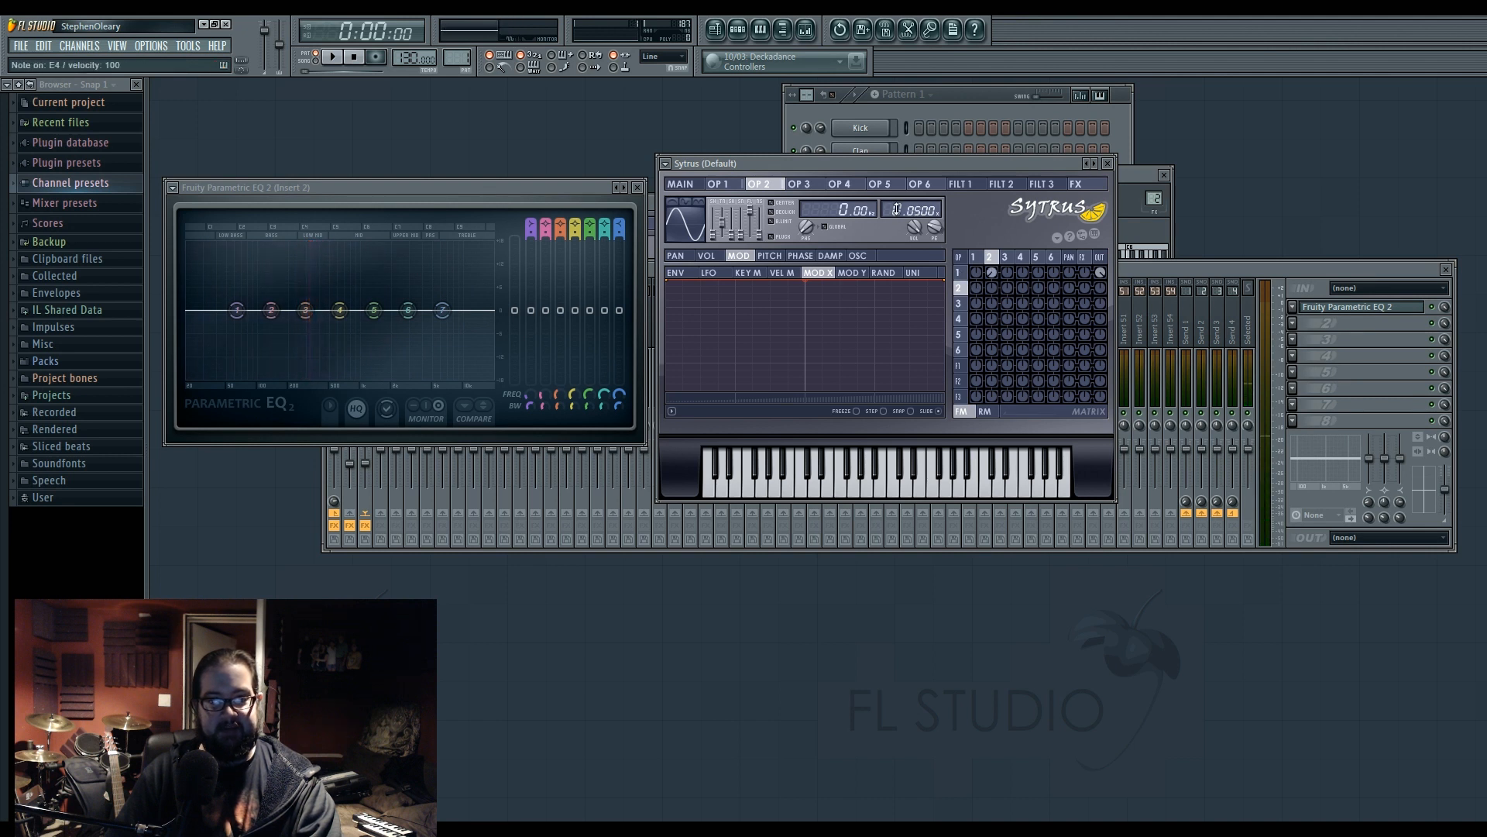
pyautogui.scroll(-5, 917, 207)
pyautogui.scroll(-1, 919, 209)
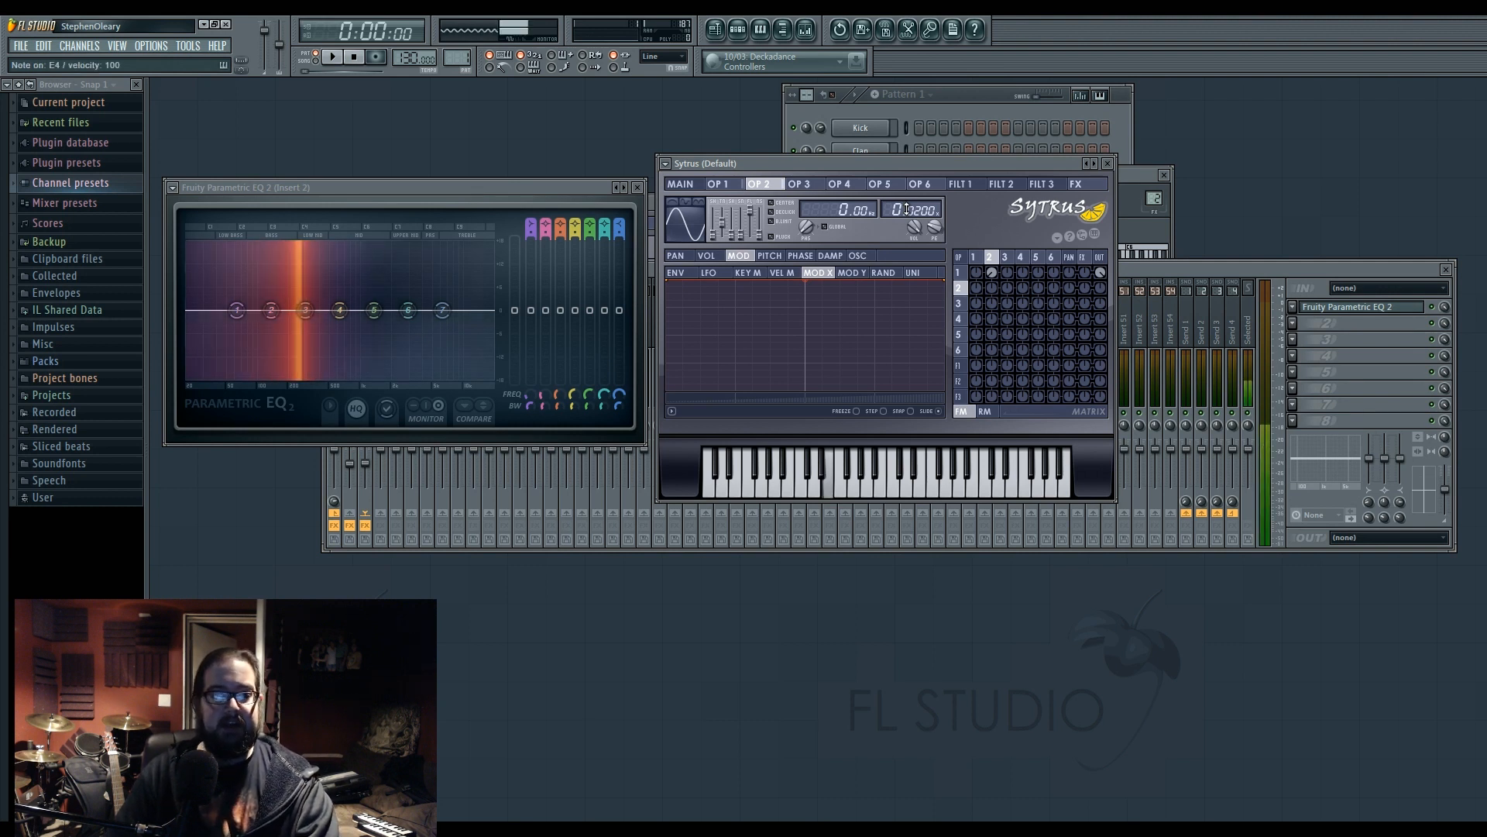
pyautogui.moveTo(919, 214); pyautogui.dragTo(918, 164)
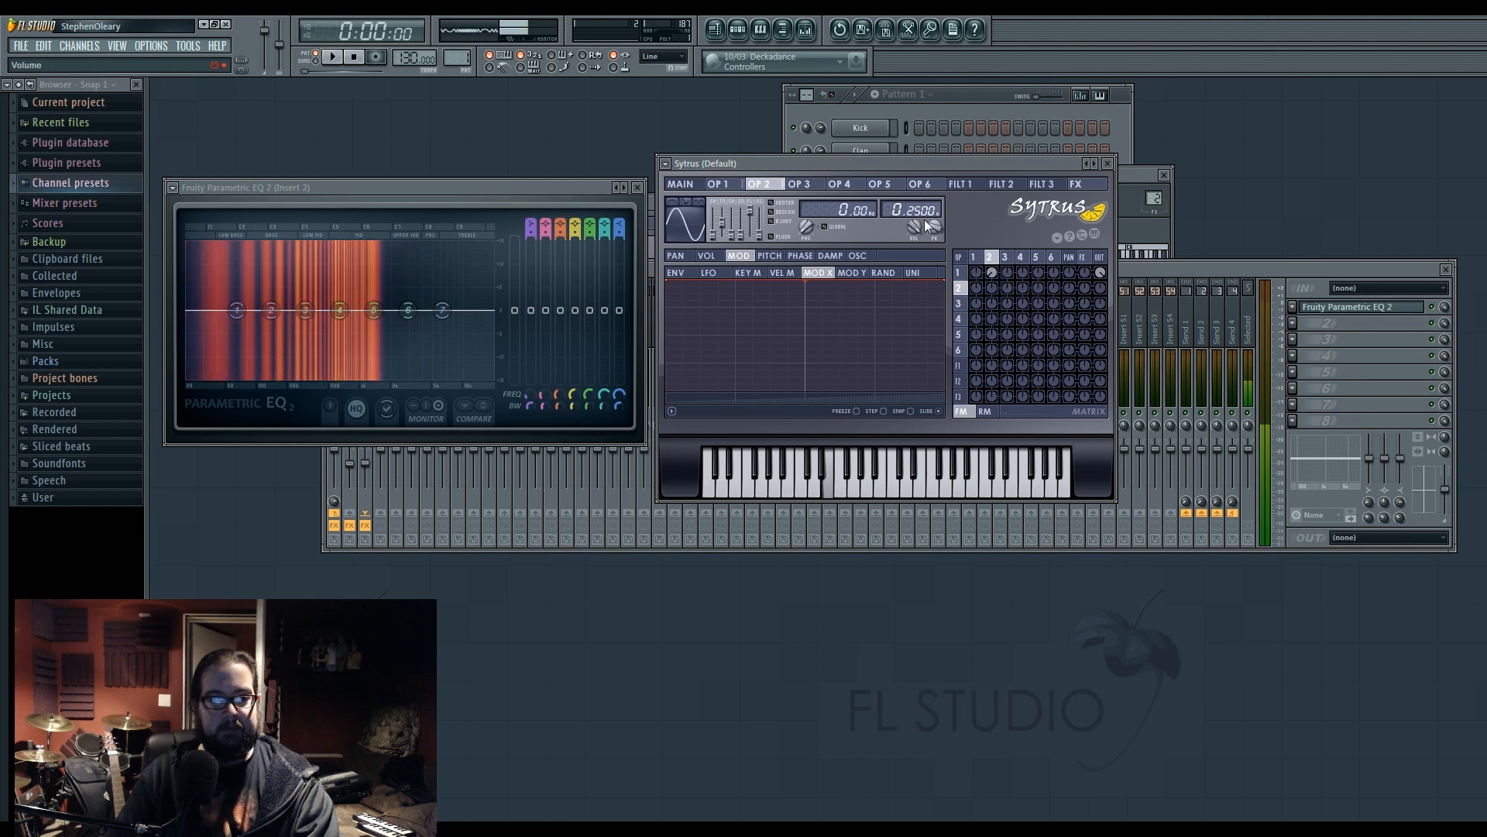
# Adjust the amount of operator 2's frequency modulation on operator 1, and open operator 1's settings
pyautogui.moveTo(992, 273); pyautogui.dragTo(992, 234)
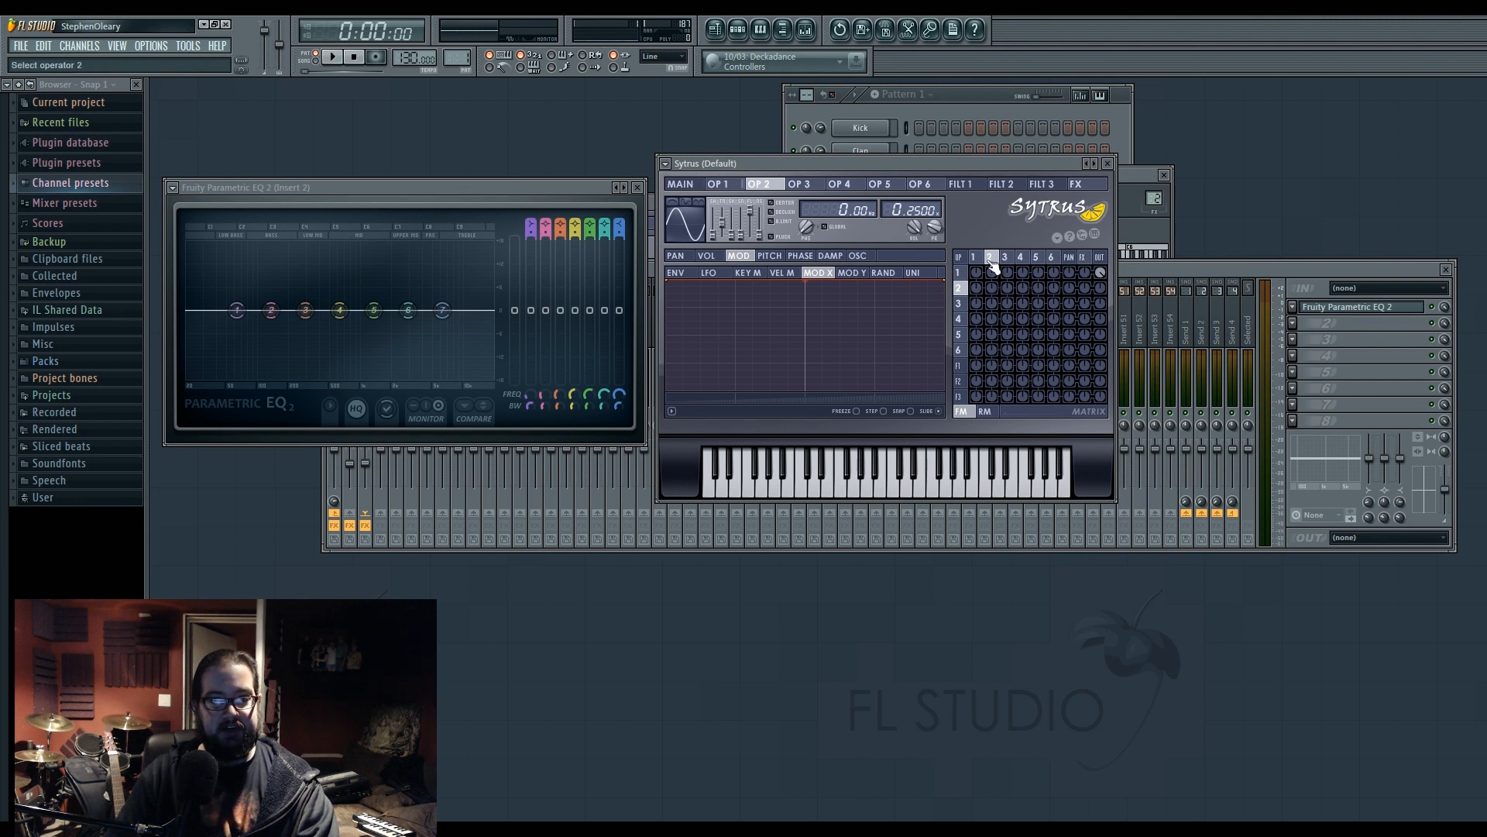
pyautogui.click(978, 258)
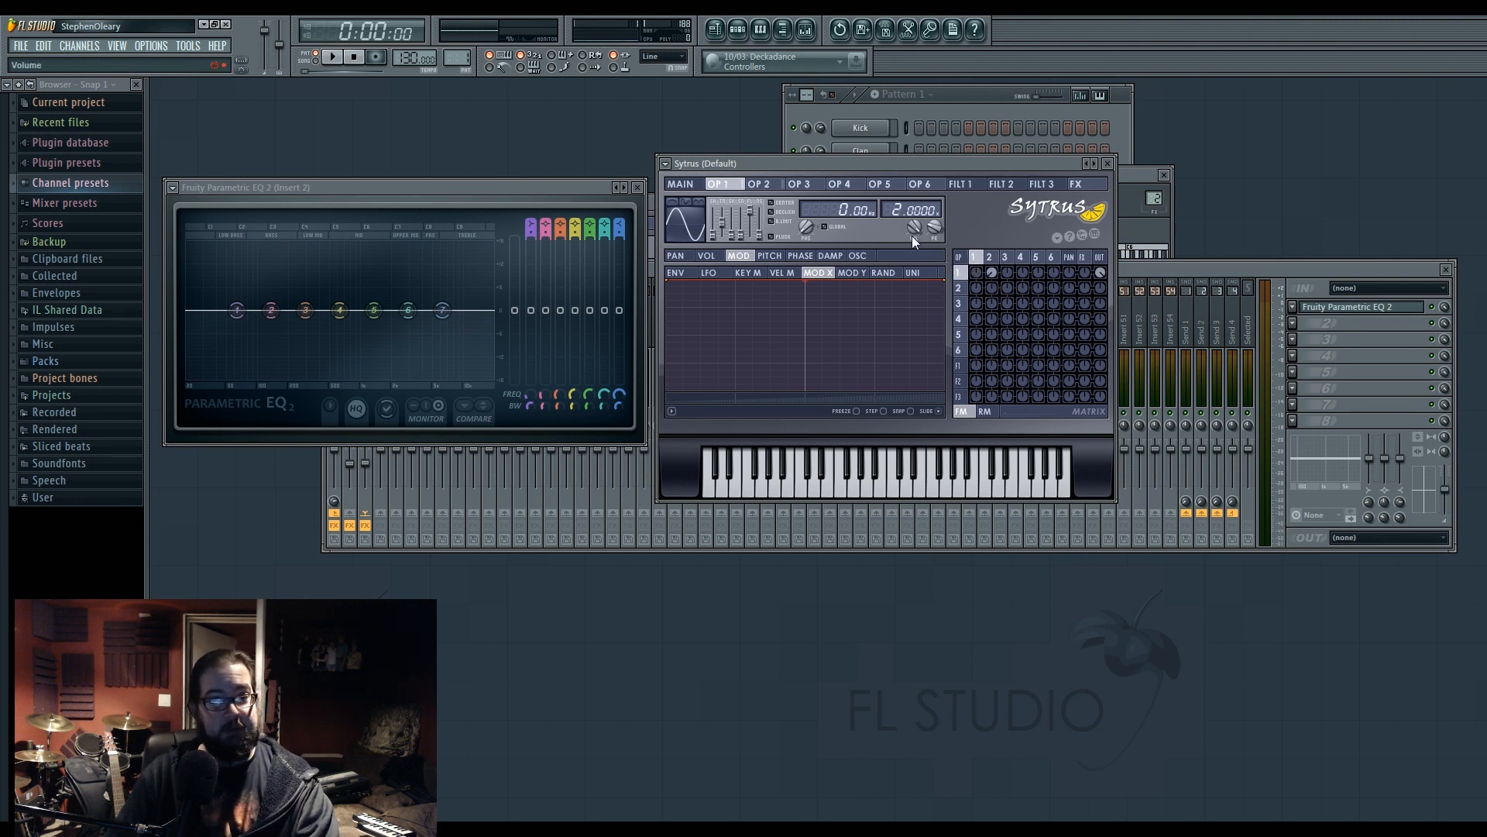
# Set operator 1's frequency ratio to 4 and audition a note with operator 2's frequency modulation removed
pyautogui.press('c')
pyautogui.moveTo(900, 210)
pyautogui.mouseDown()
pyautogui.moveTo(901, 176)
pyautogui.moveTo(897, 210)
pyautogui.mouseUp()
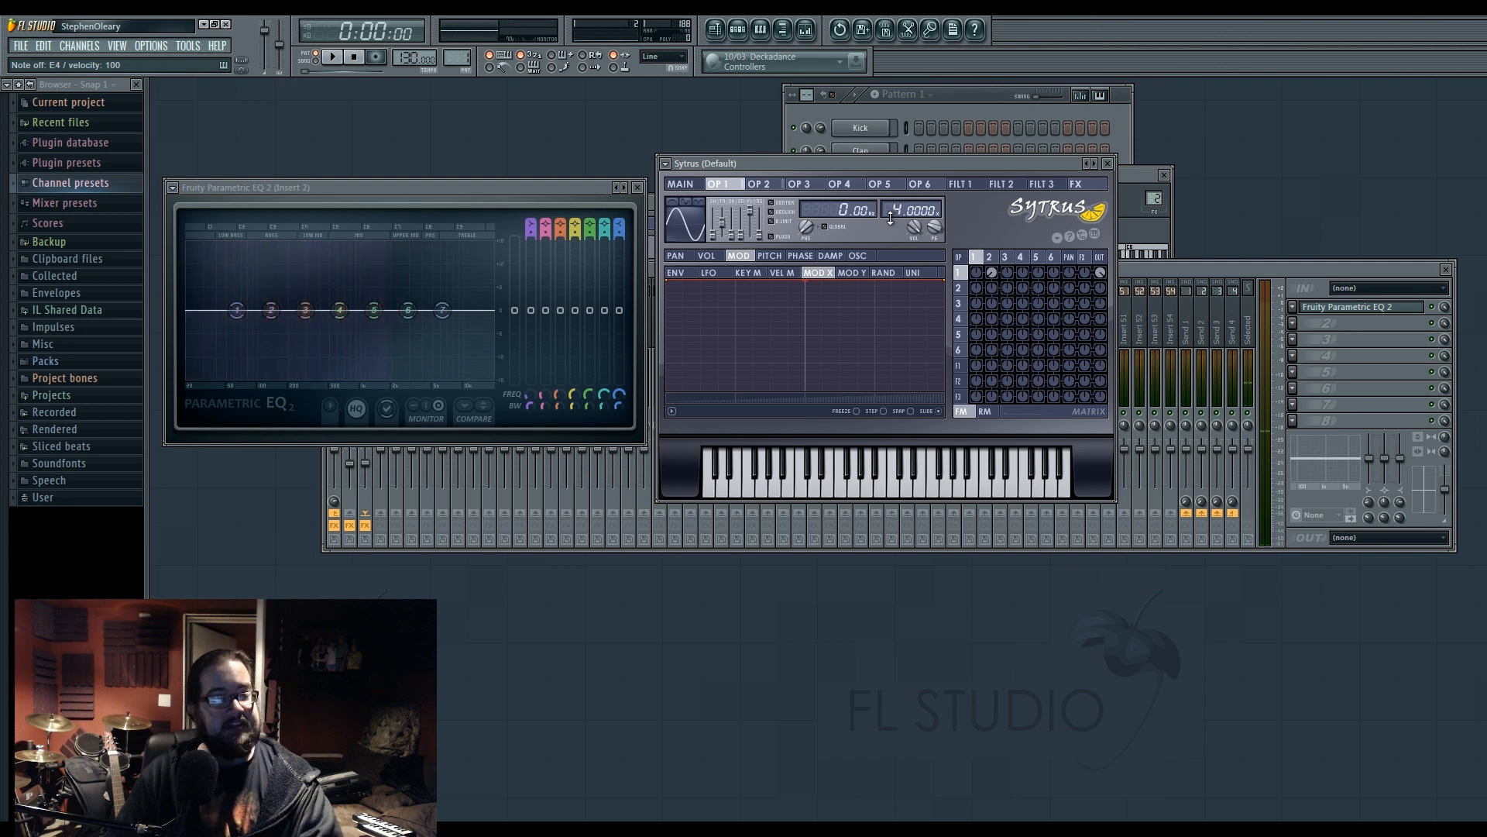
pyautogui.click(991, 257)
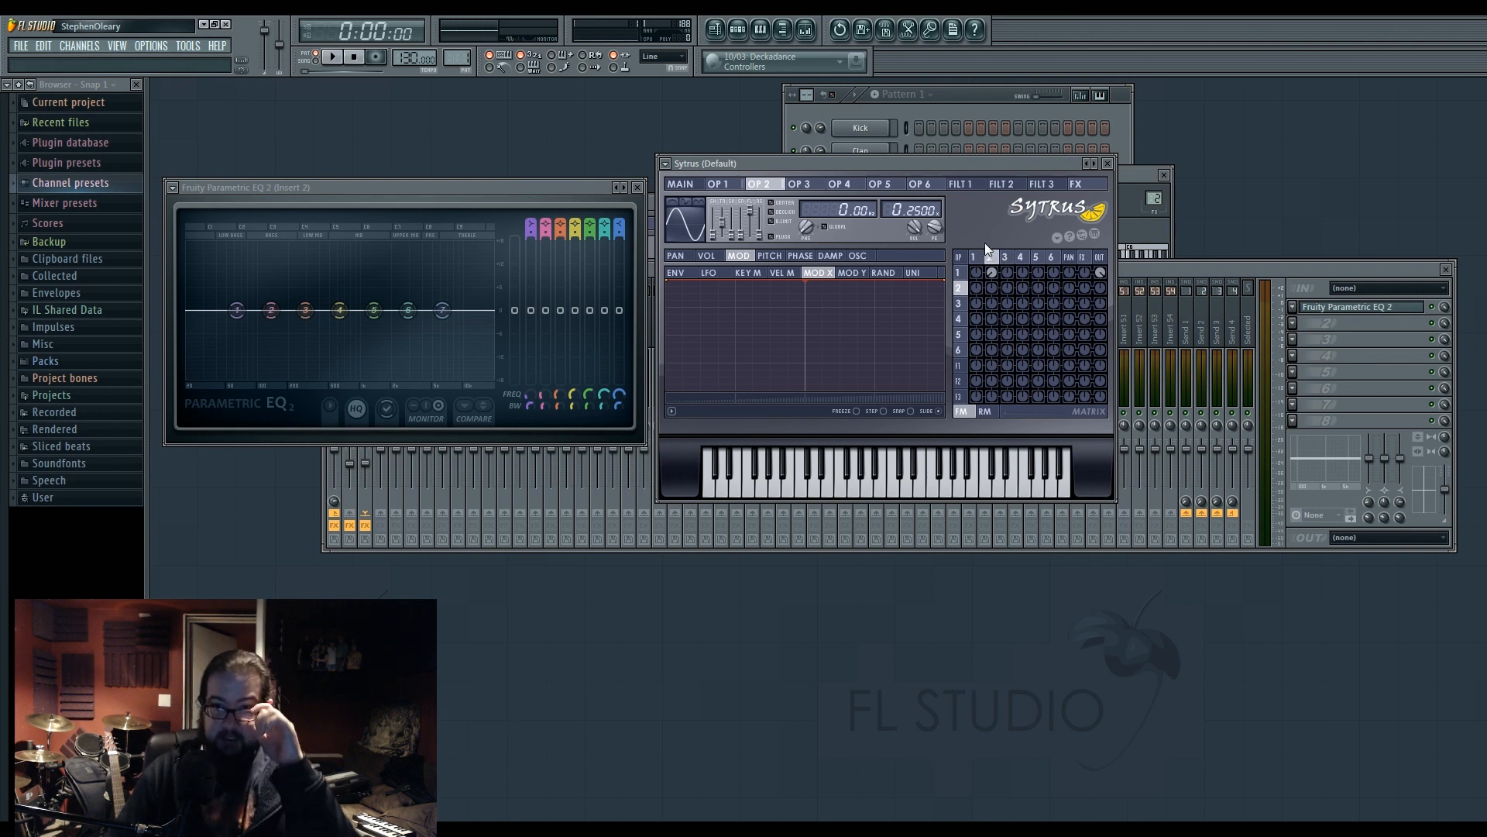
pyautogui.click(974, 257)
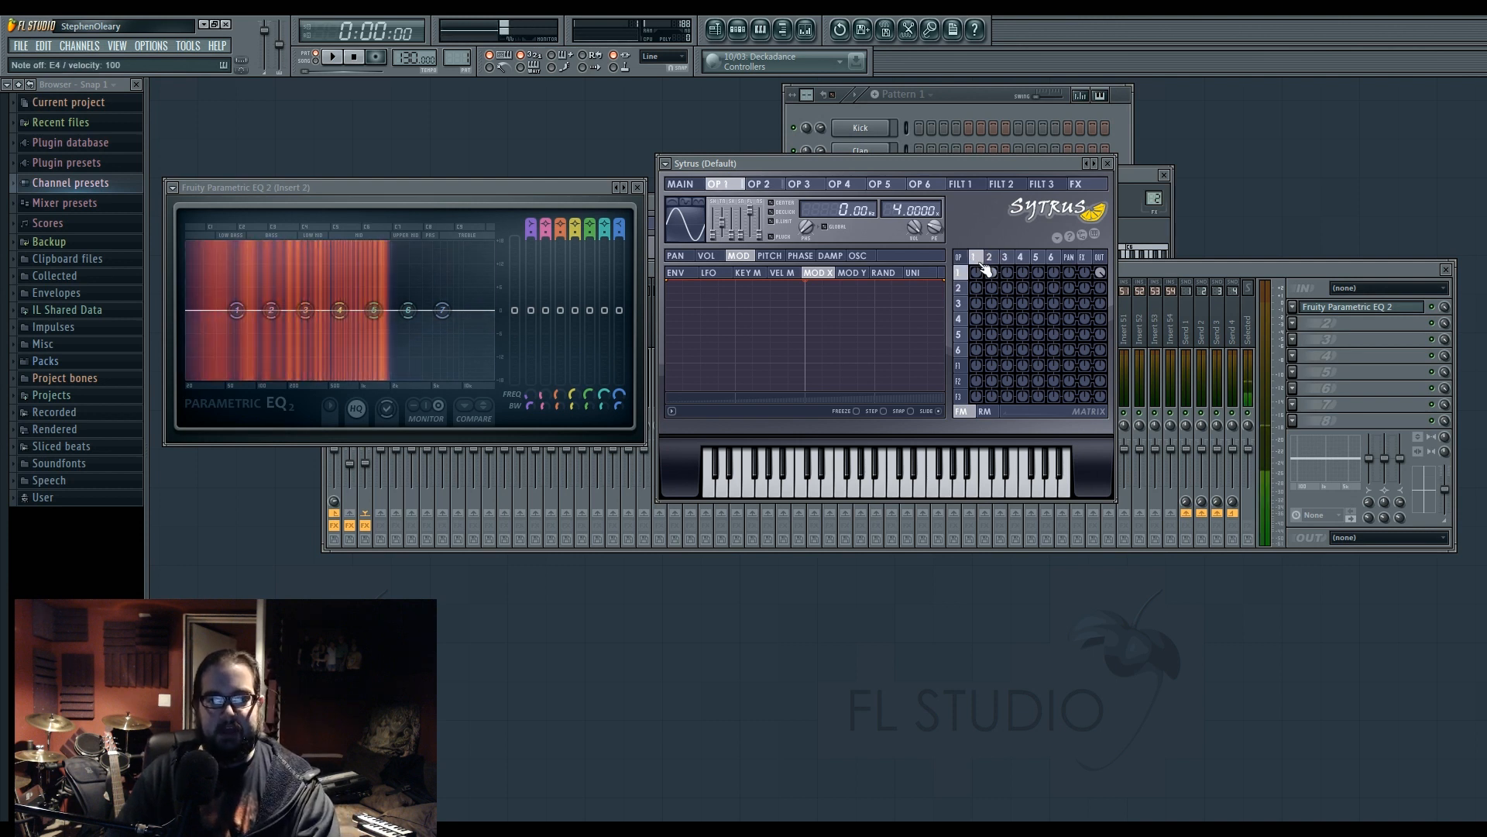
# Route operator 6 to the output with a frequency ratio of 0.25, and readjust operator 2's frequency modulation of operator 1
pyautogui.click(959, 350)
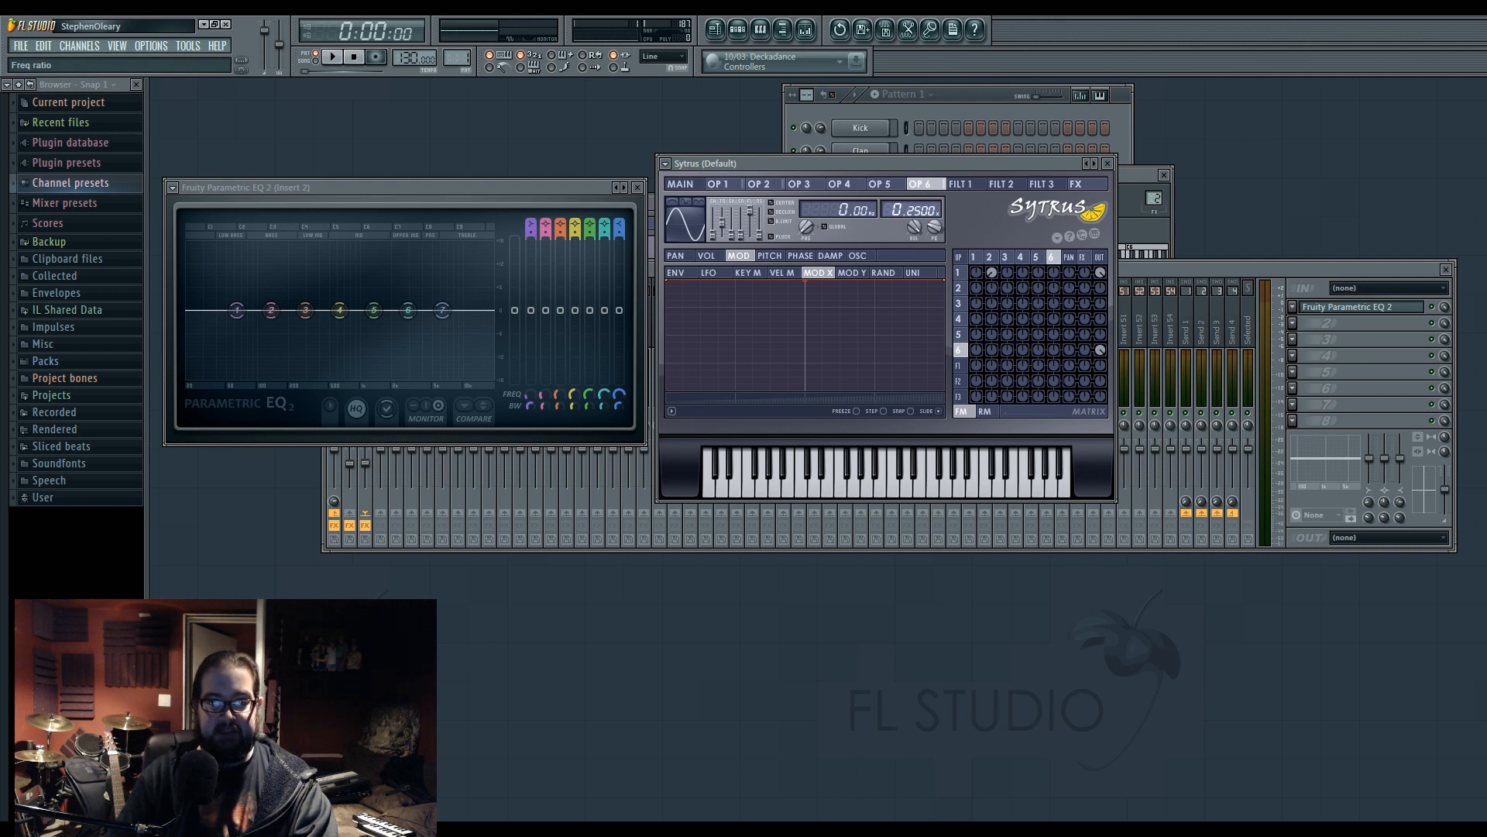
pyautogui.rightClick(1103, 275)
pyautogui.rightClick(1103, 274)
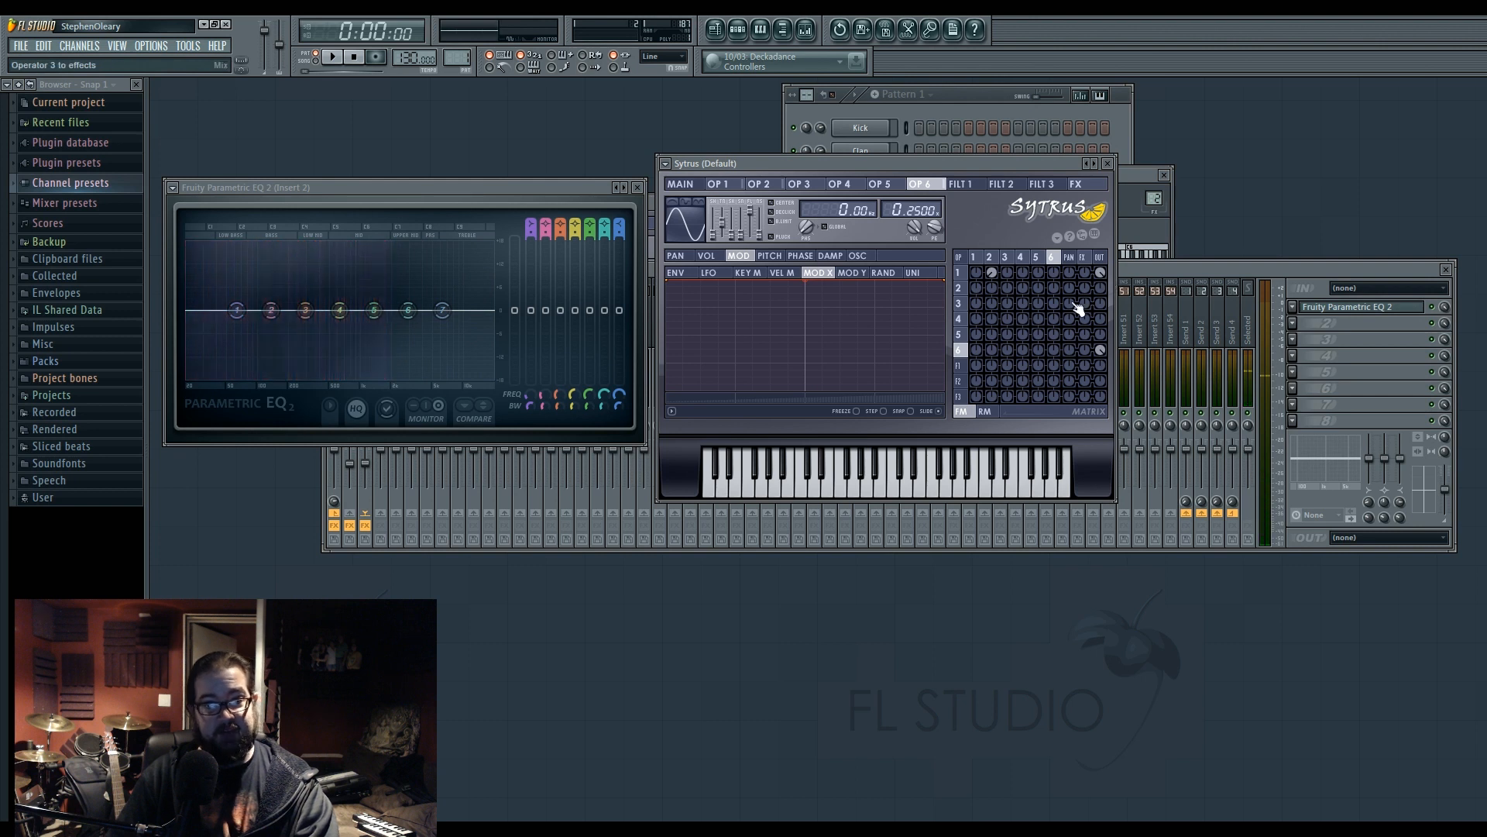
pyautogui.click(994, 268)
pyautogui.moveTo(996, 271); pyautogui.dragTo(994, 281)
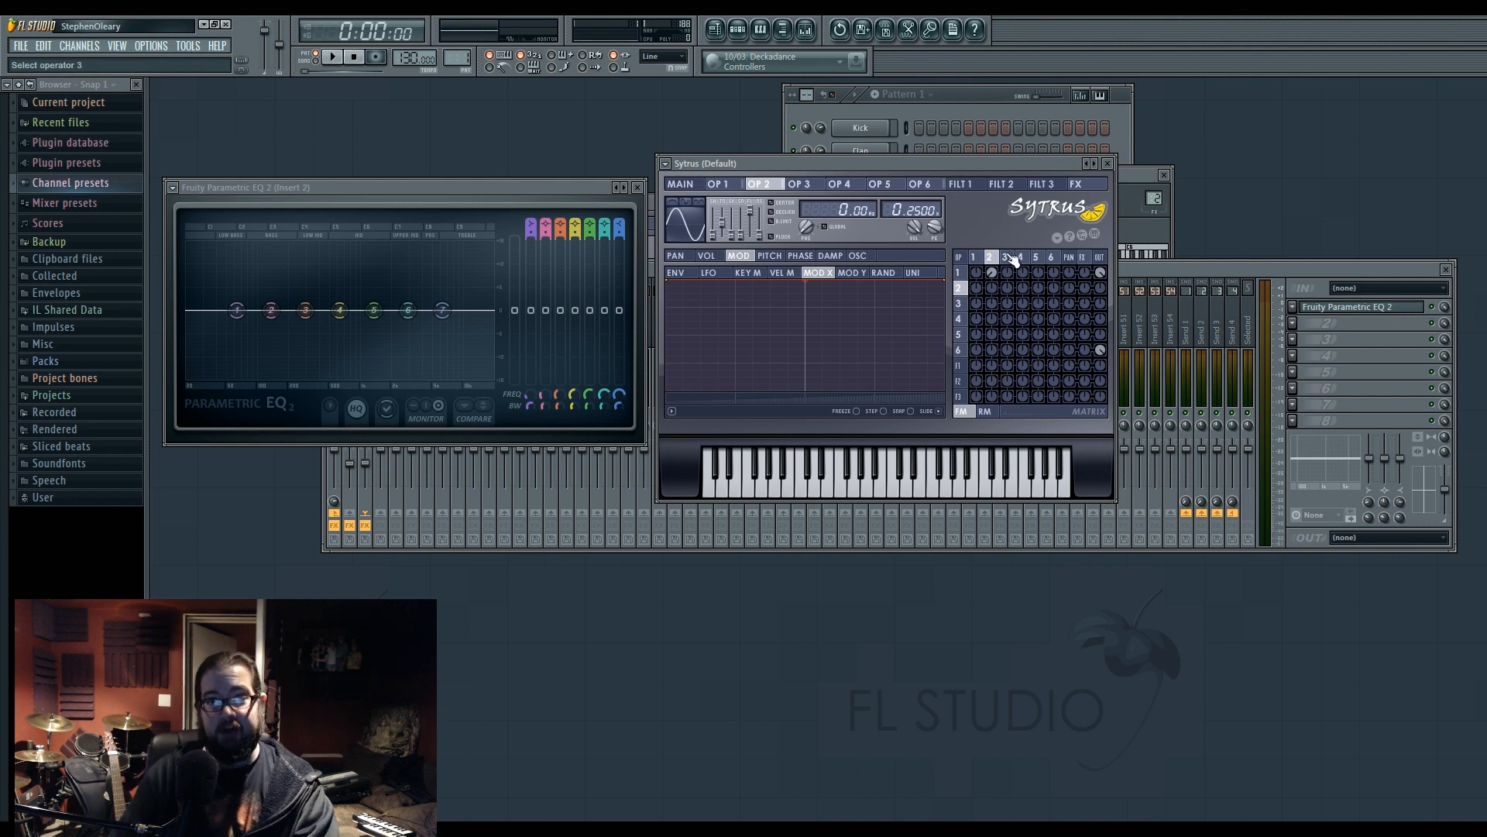
# Try a frequency ratio of 64 on operator 1, settle on 5, and adjust operator 2's modulation amount while playing notes
pyautogui.click(977, 258)
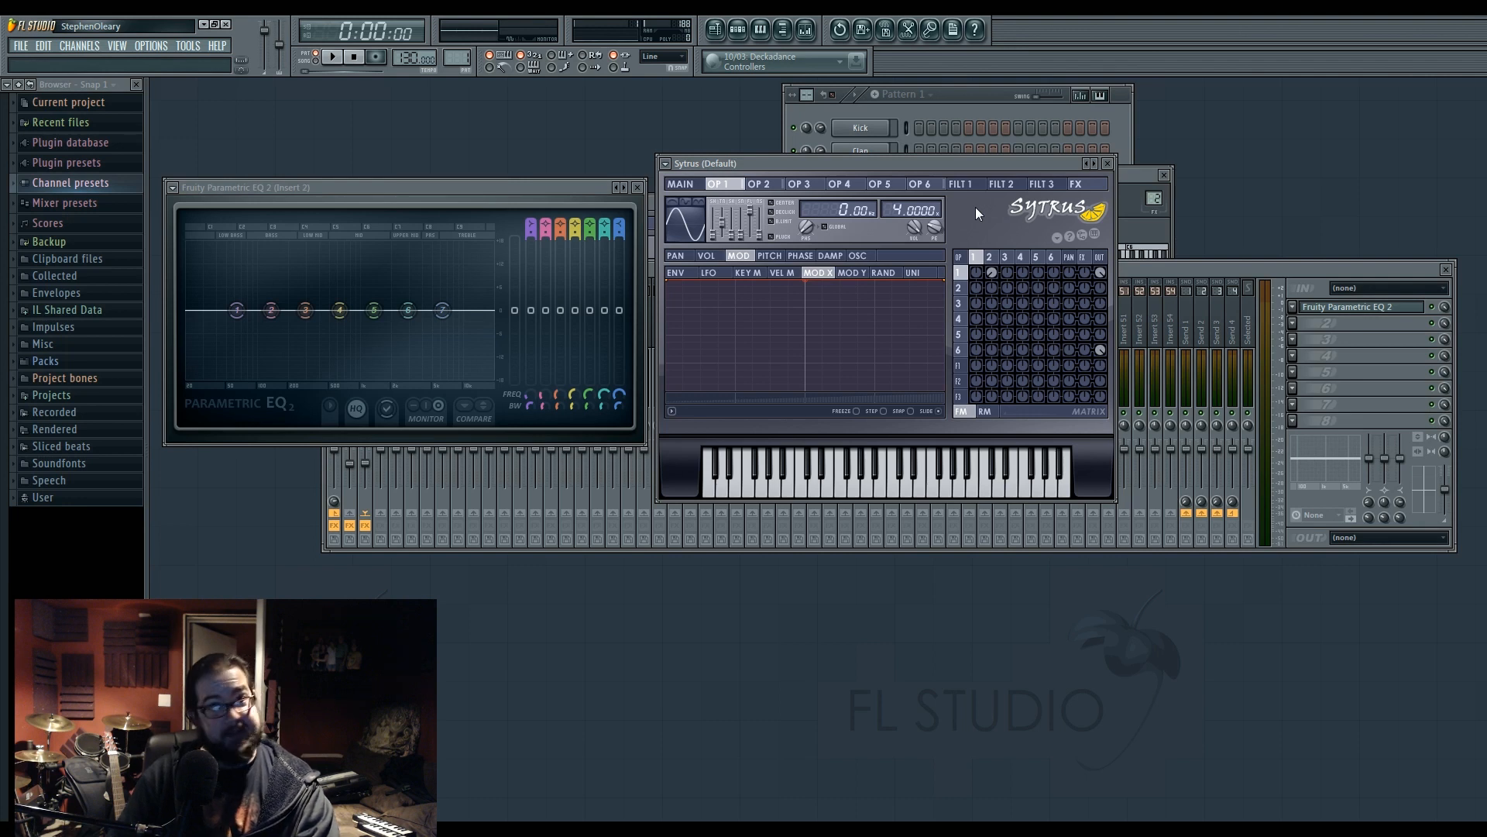
pyautogui.moveTo(911, 210); pyautogui.dragTo(912, 174)
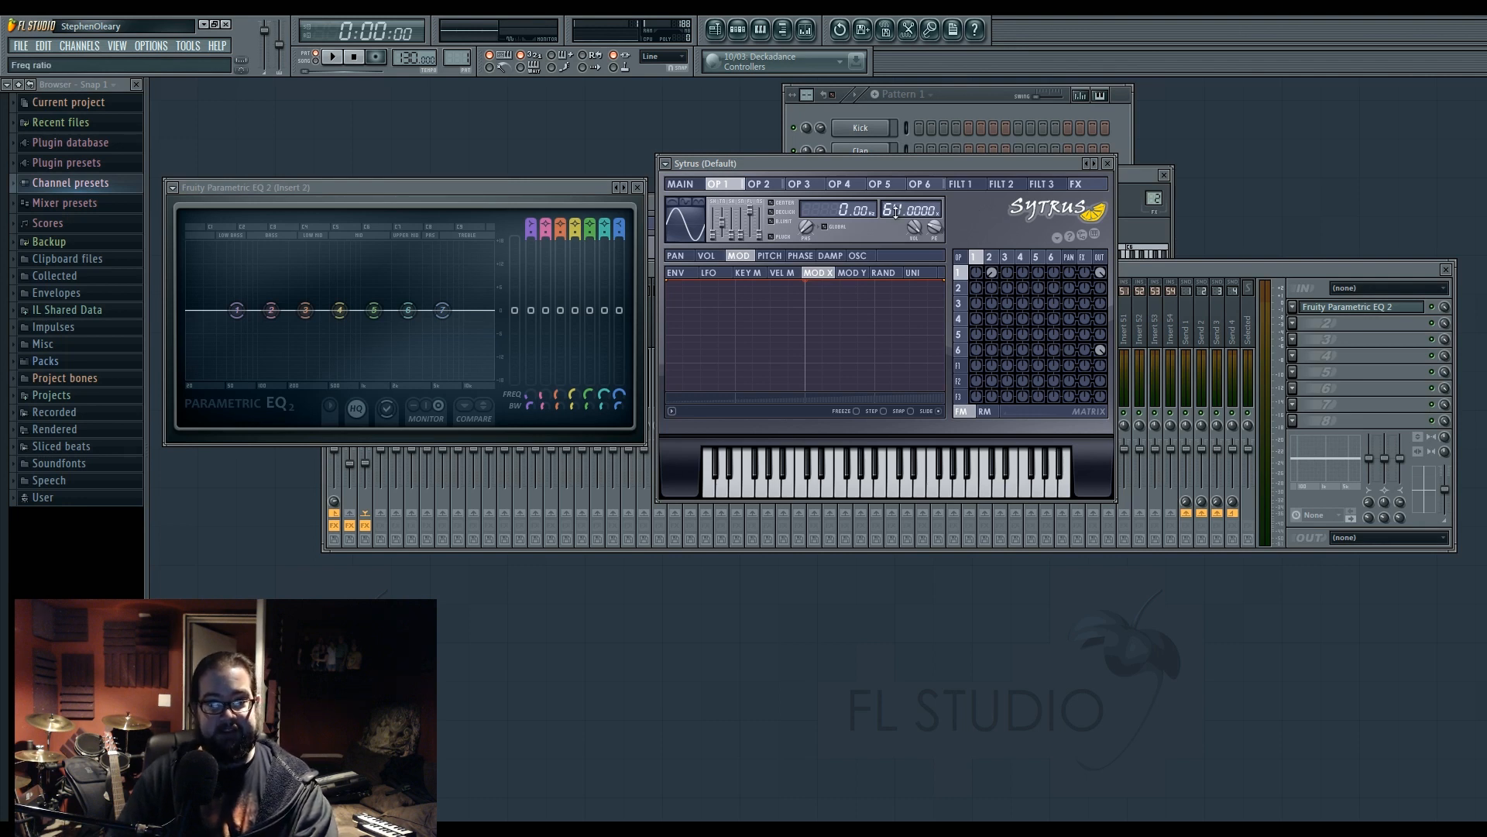
pyautogui.press('c')
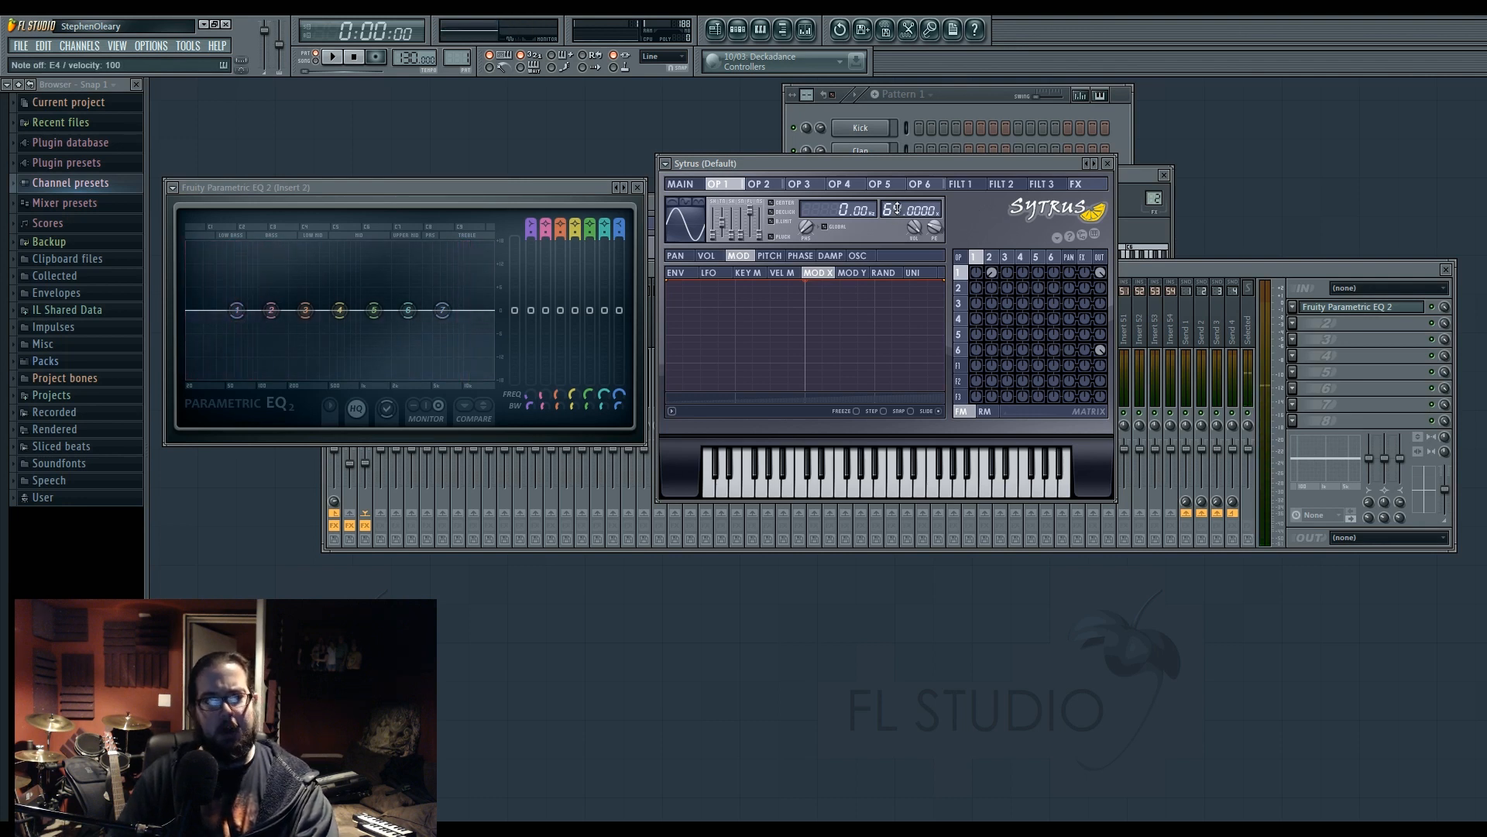
pyautogui.moveTo(897, 209)
pyautogui.mouseDown()
pyautogui.moveTo(897, 227)
pyautogui.moveTo(897, 207)
pyautogui.mouseUp()
pyautogui.press('c')
pyautogui.moveTo(991, 273); pyautogui.dragTo(991, 248)
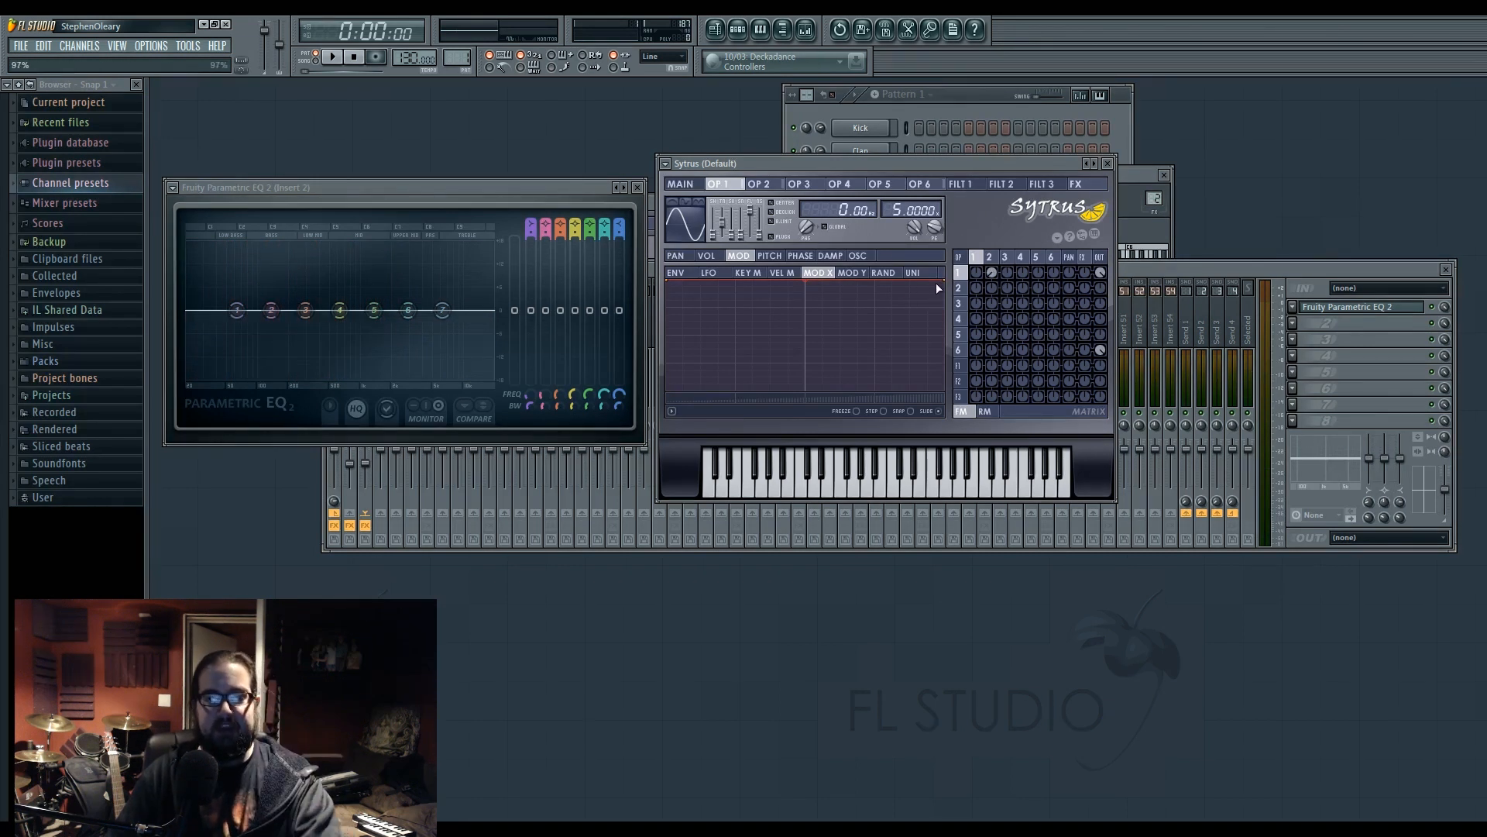
# Shape operator 1's Mod X curve as a rising ramp to 100% and raise the master Modulation X to 100%
pyautogui.click(672, 289)
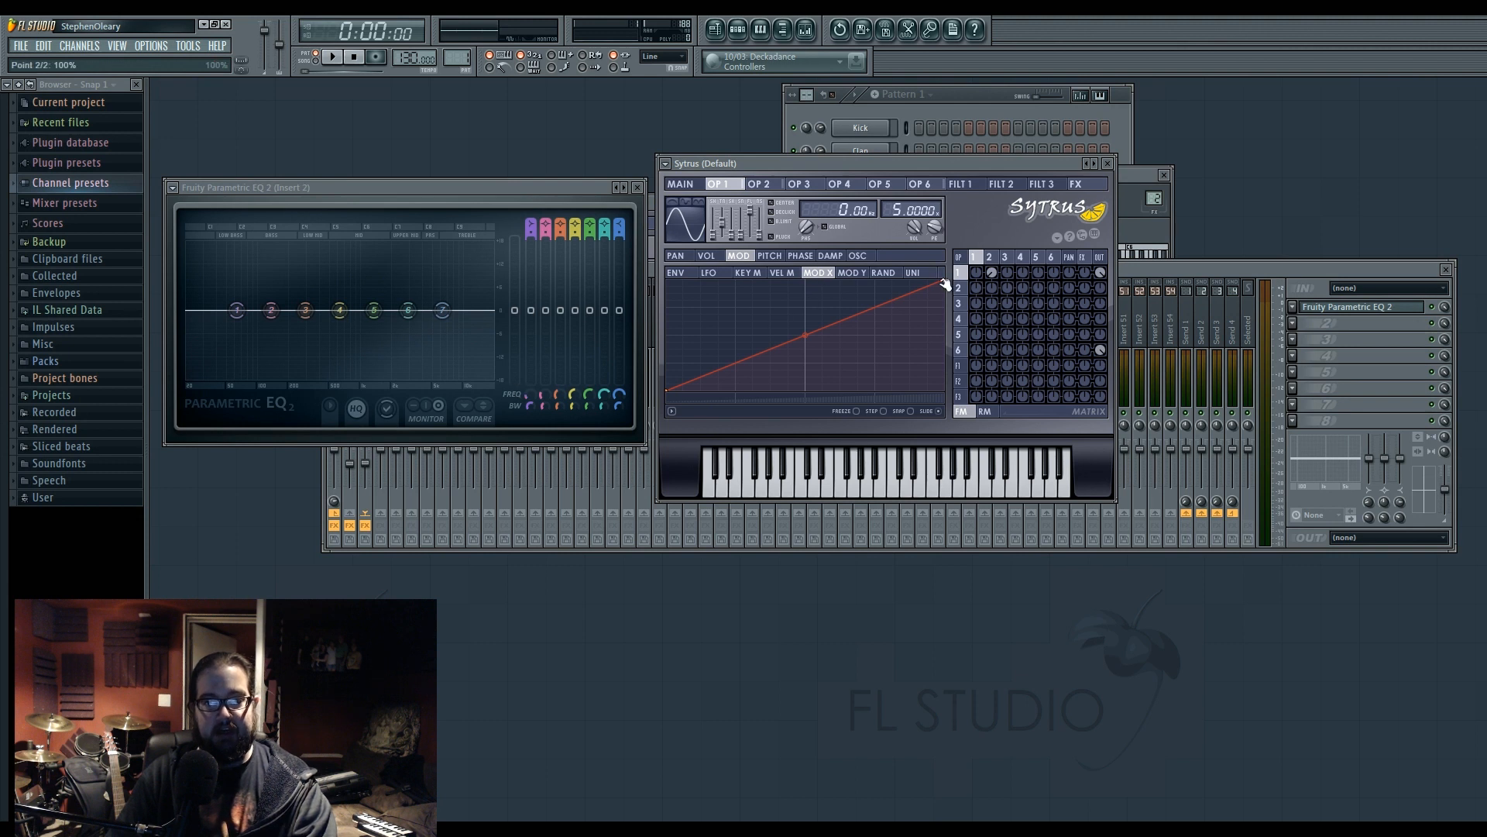
pyautogui.click(684, 186)
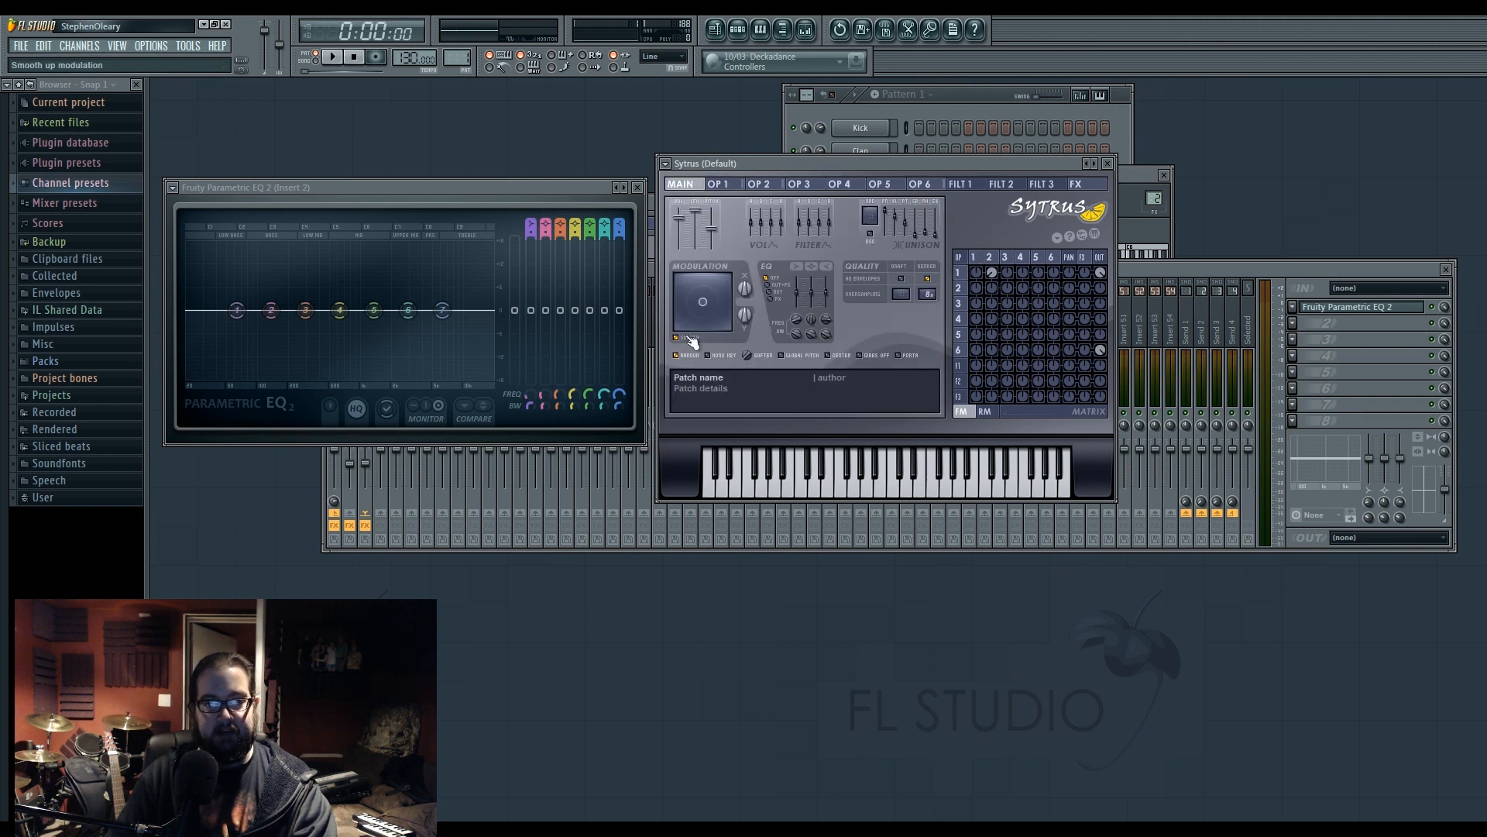
pyautogui.moveTo(743, 298); pyautogui.dragTo(743, 260)
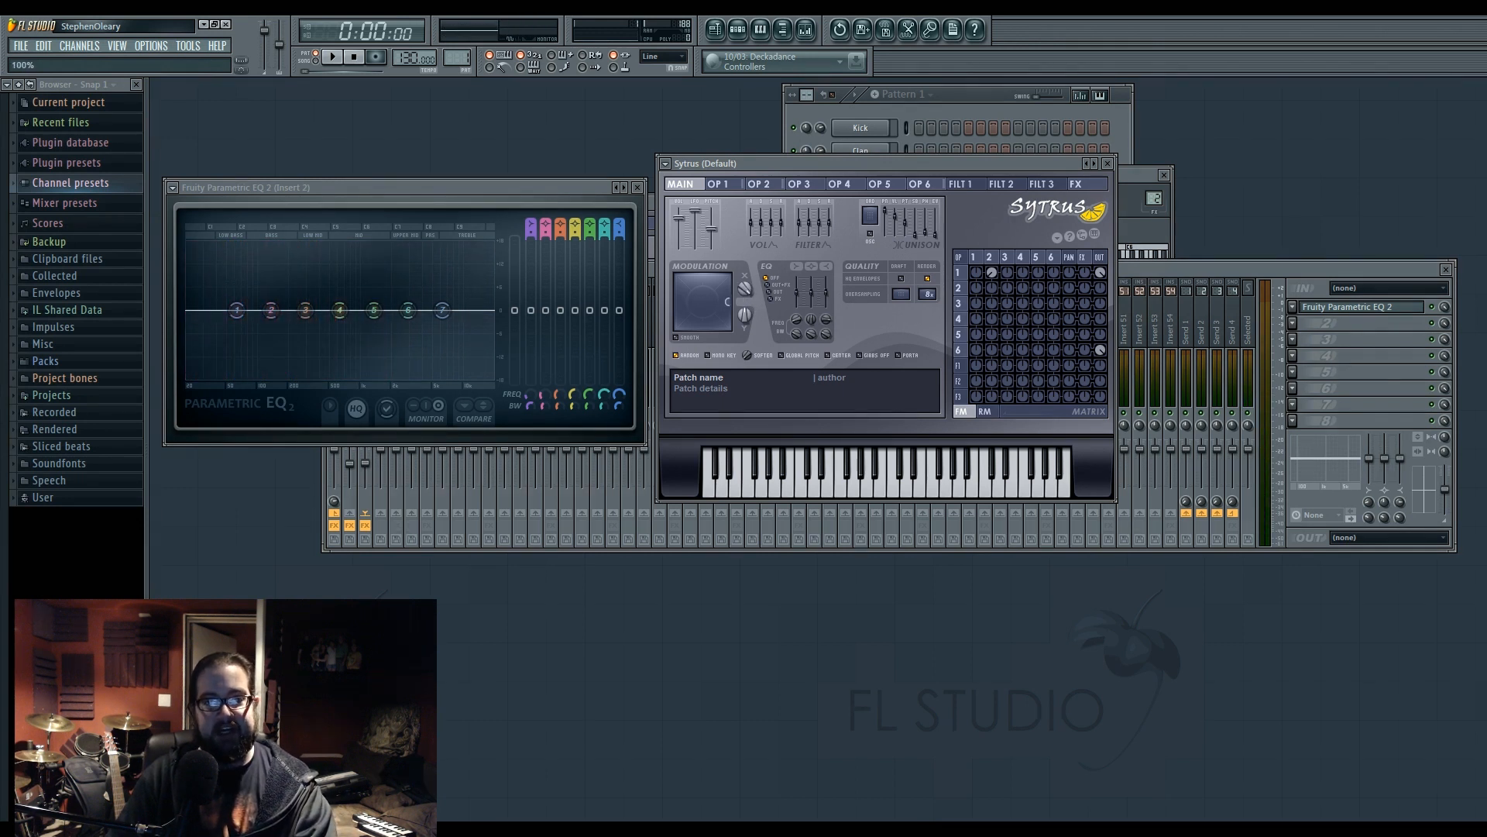
# Slope operator 1's Mod X curve down to about 27% and sweep the master Modulation X while a note plays
pyautogui.click(959, 272)
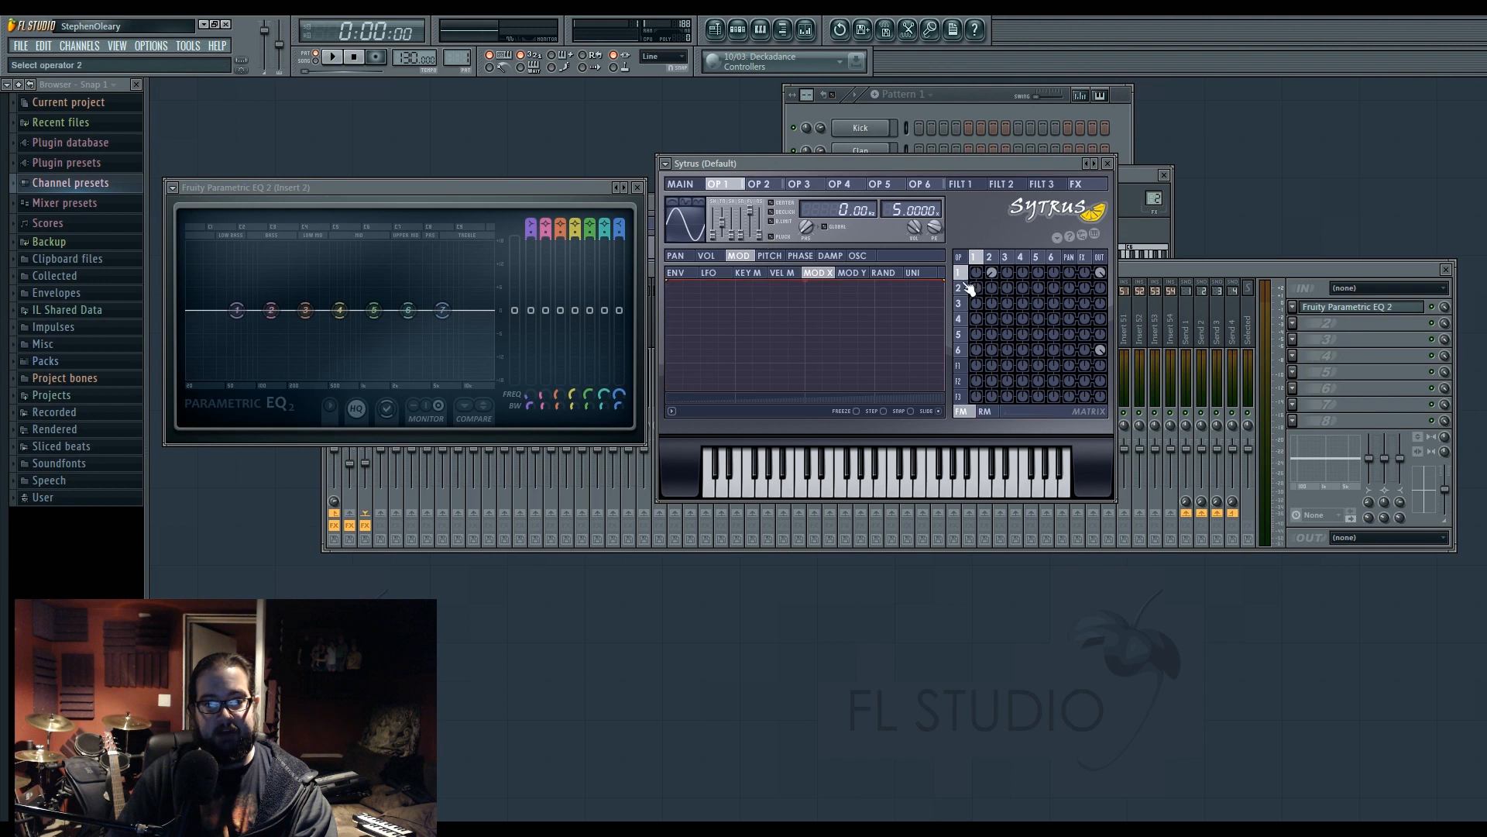
pyautogui.moveTo(947, 286); pyautogui.dragTo(946, 371)
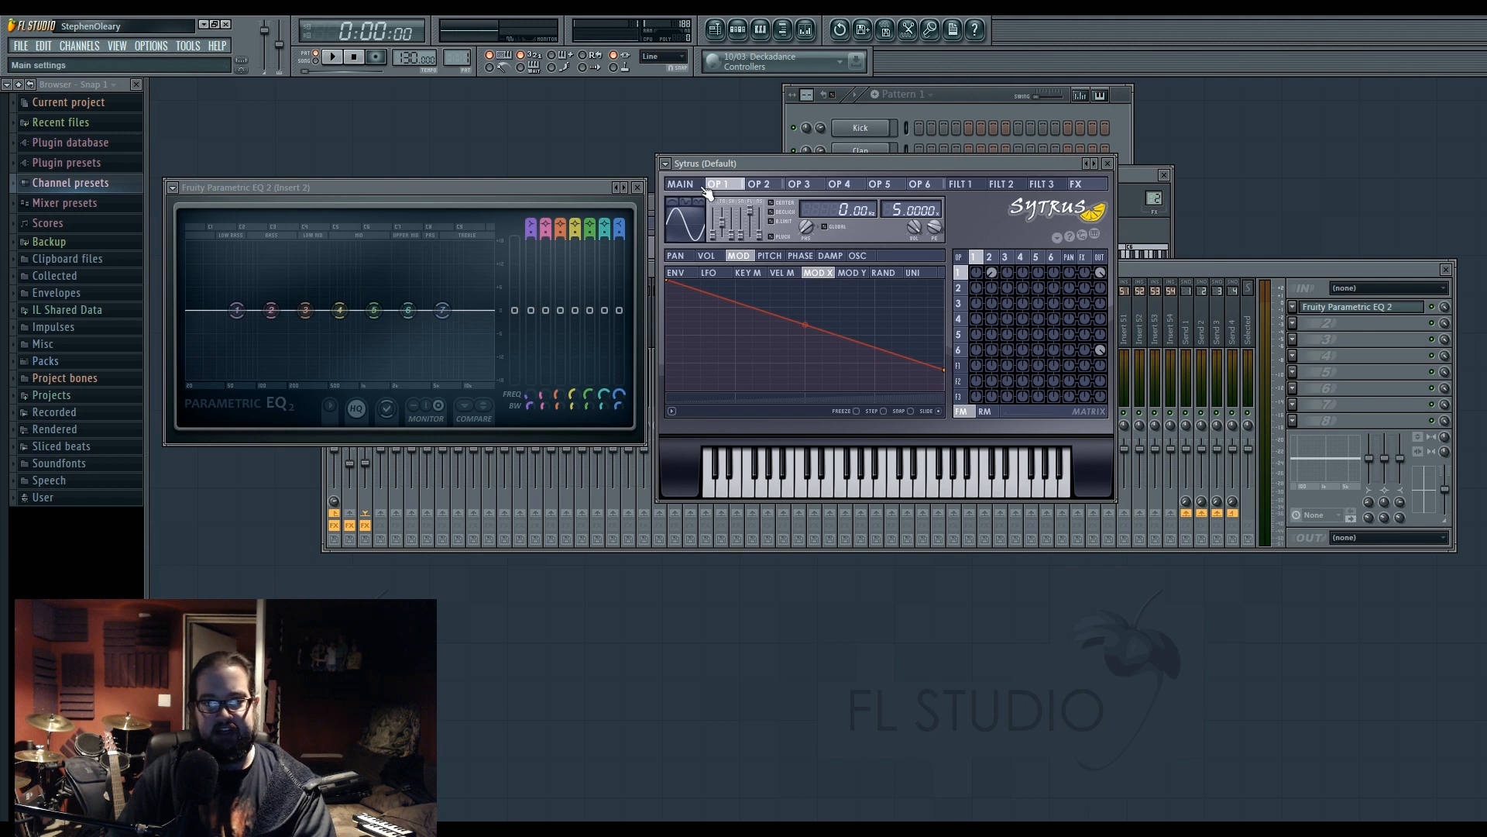
pyautogui.click(698, 185)
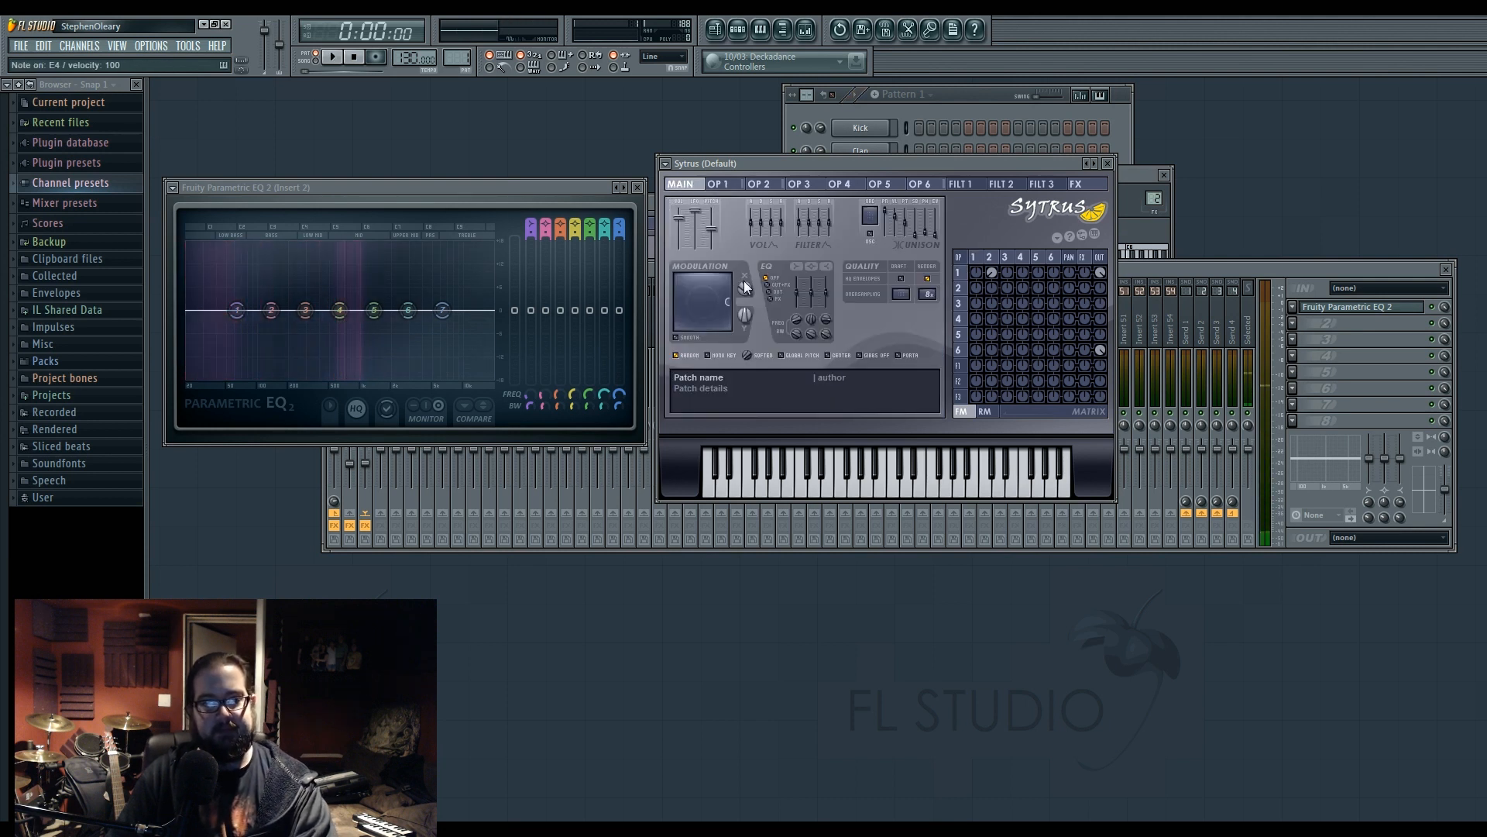
pyautogui.moveTo(743, 285)
pyautogui.mouseDown()
pyautogui.moveTo(743, 388)
pyautogui.moveTo(743, 284)
pyautogui.mouseUp()
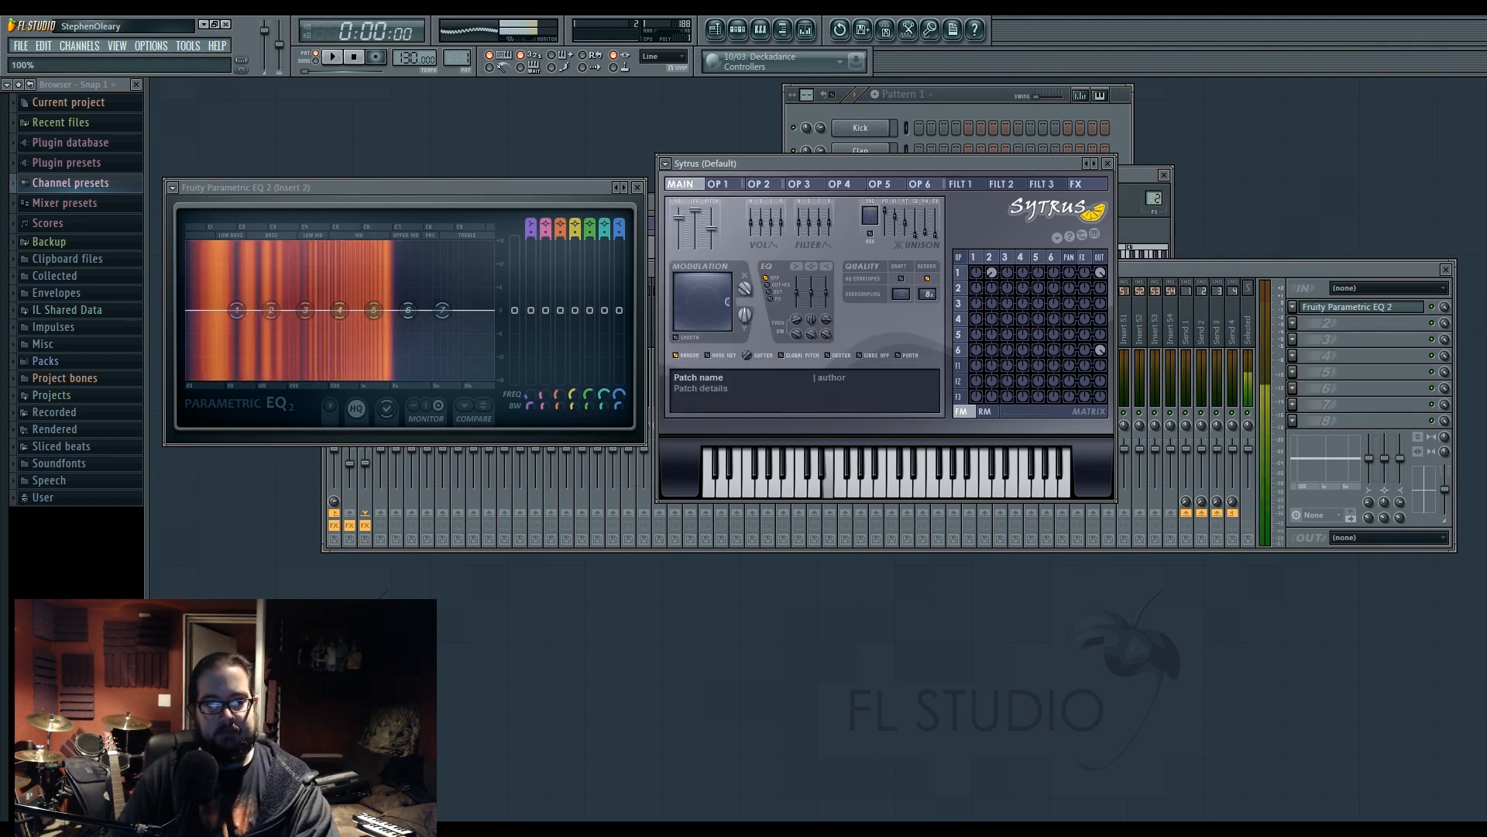
pyautogui.click(974, 257)
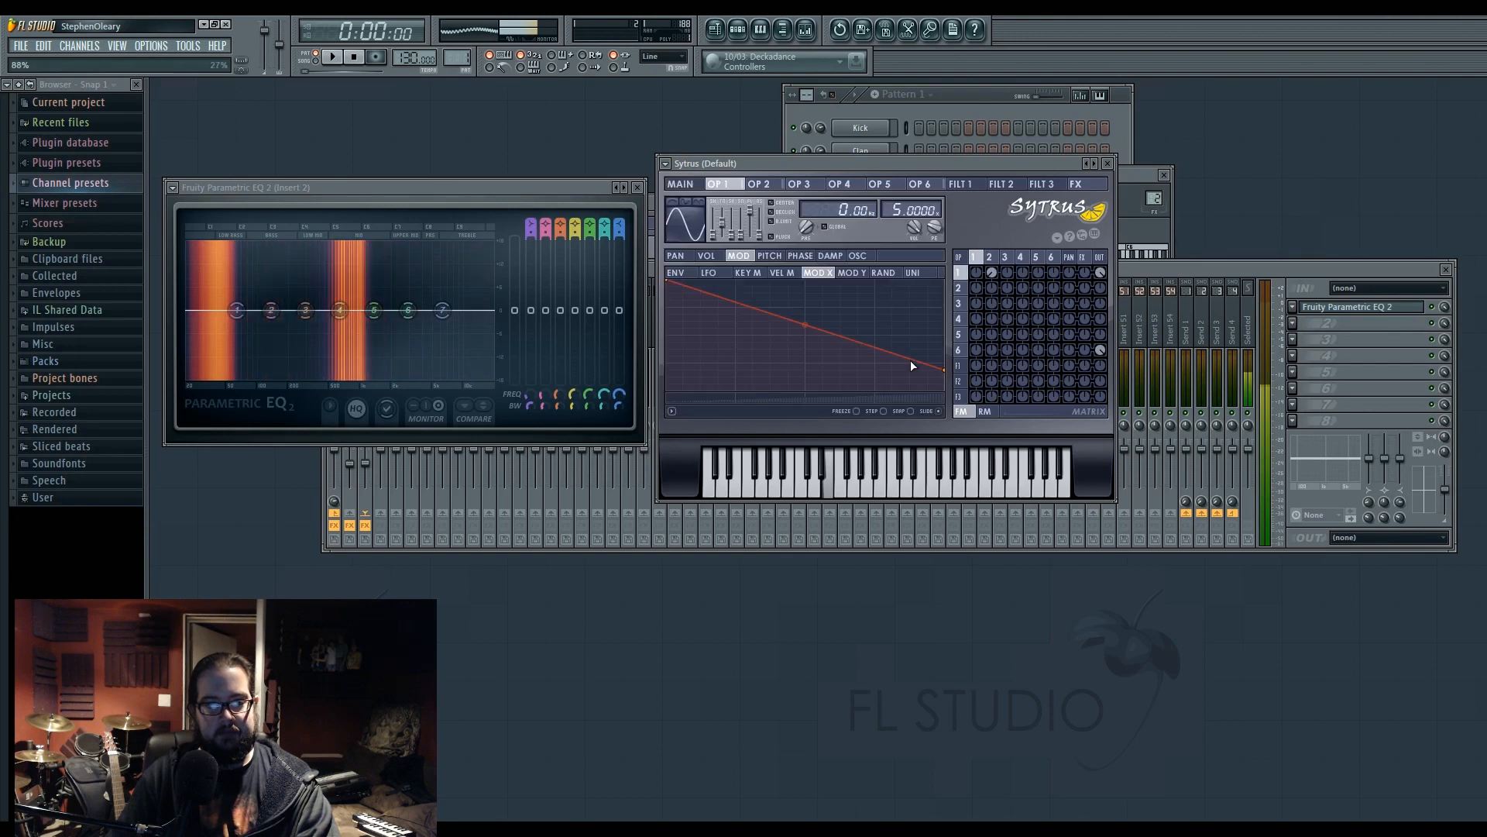
pyautogui.click(682, 185)
pyautogui.moveTo(745, 288)
pyautogui.mouseDown()
pyautogui.moveTo(745, 380)
pyautogui.moveTo(744, 288)
pyautogui.mouseUp()
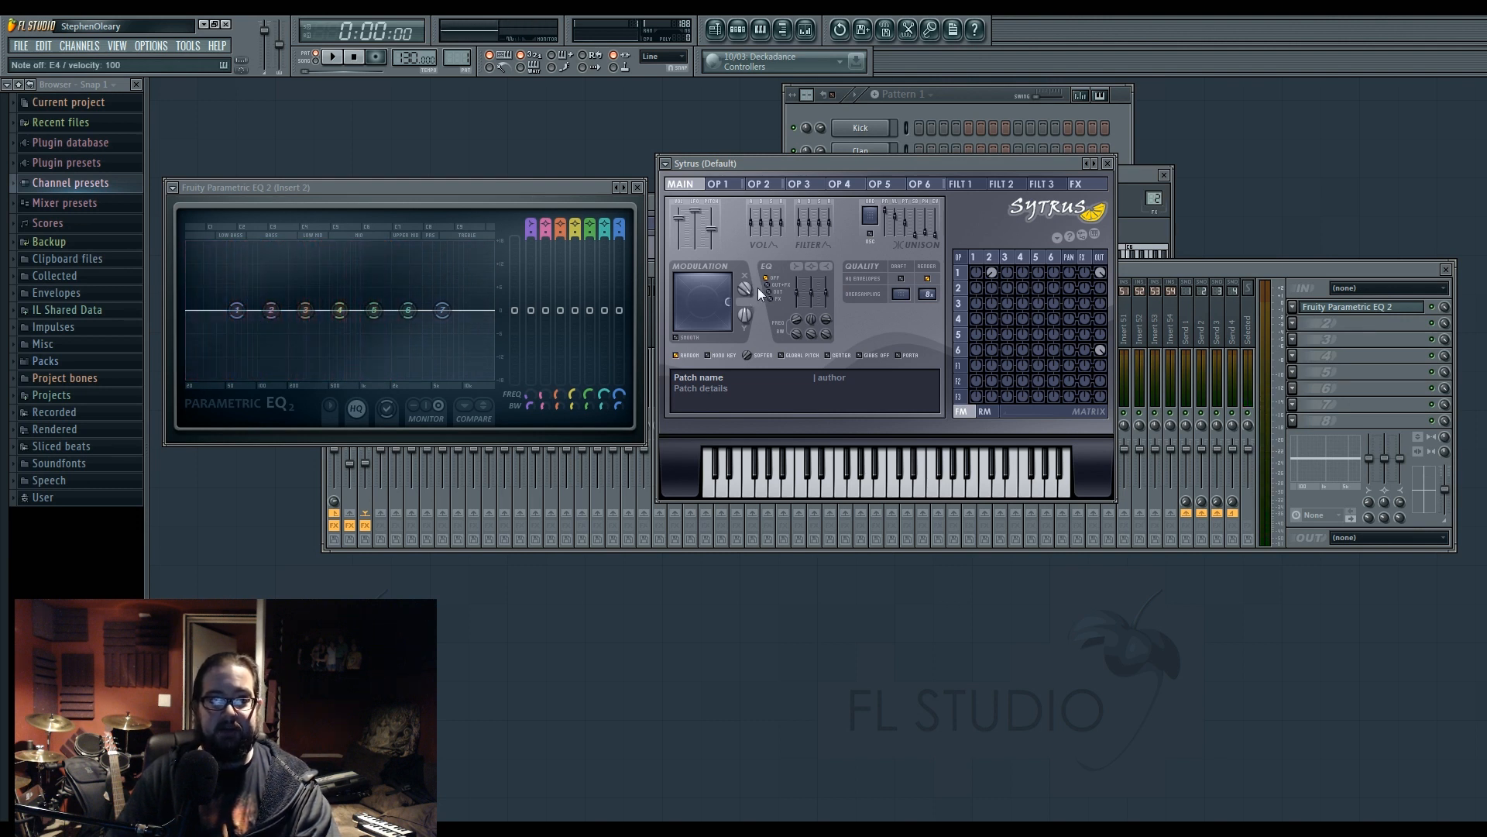
# Reshape operator 2's waveform toward a triangle, auditioning the change with sweeps of the master Modulation X
pyautogui.moveTo(773, 164)
pyautogui.mouseDown()
pyautogui.moveTo(795, 178)
pyautogui.moveTo(774, 160)
pyautogui.mouseUp()
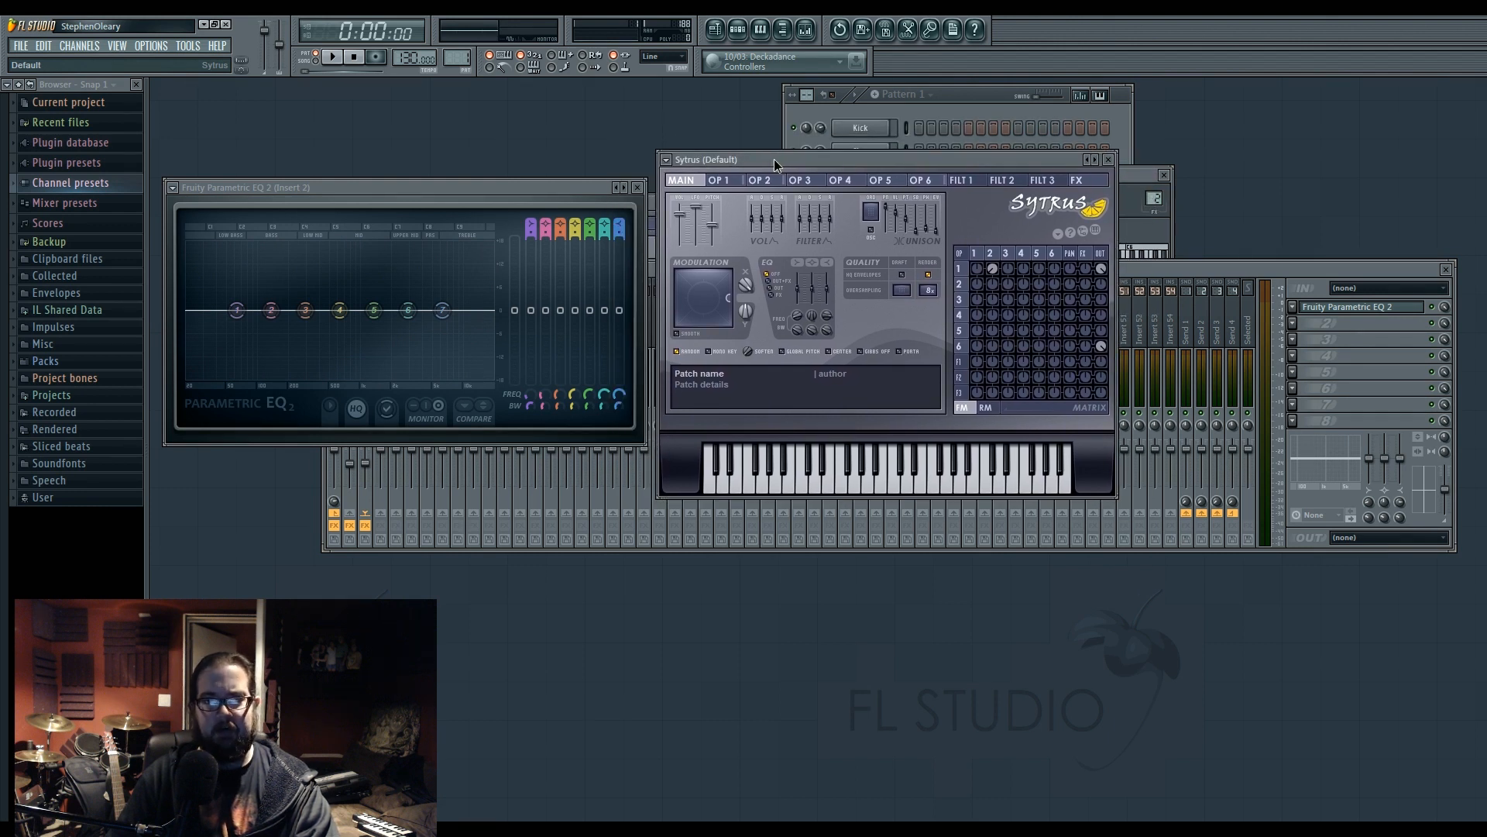
pyautogui.click(990, 252)
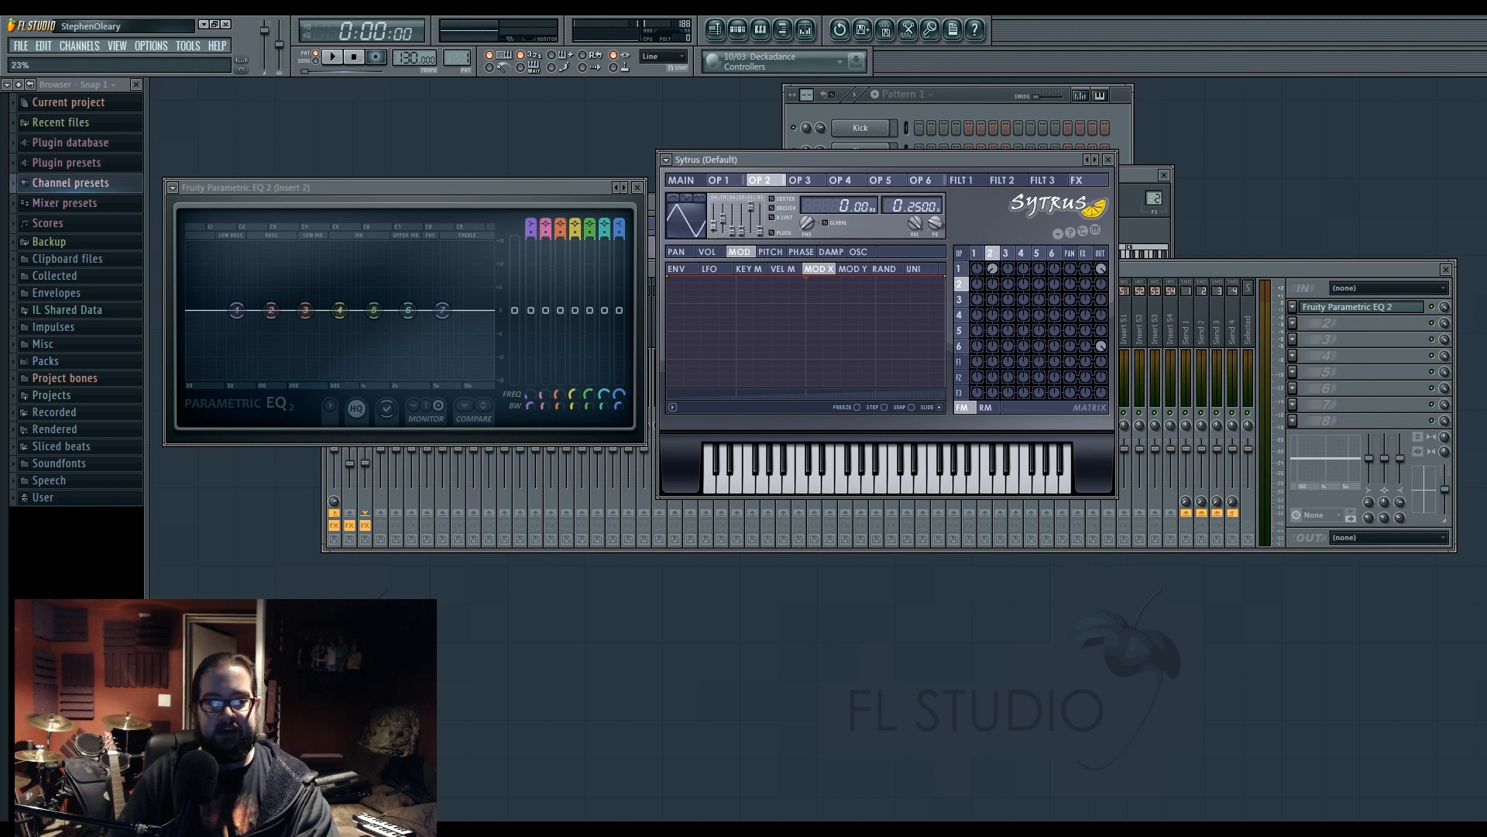
pyautogui.click(691, 182)
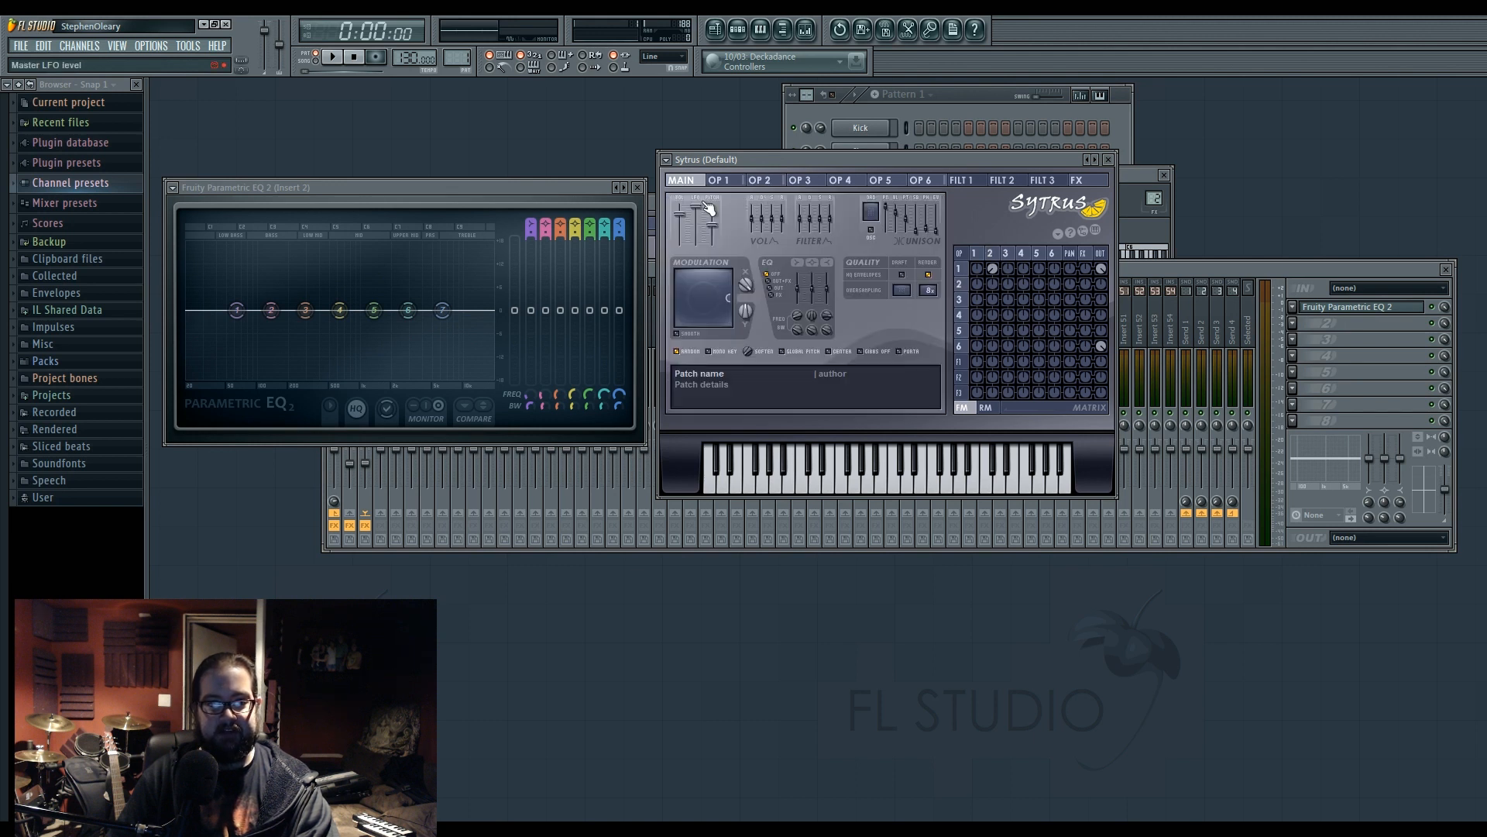
pyautogui.click(991, 253)
pyautogui.moveTo(716, 225); pyautogui.dragTo(717, 234)
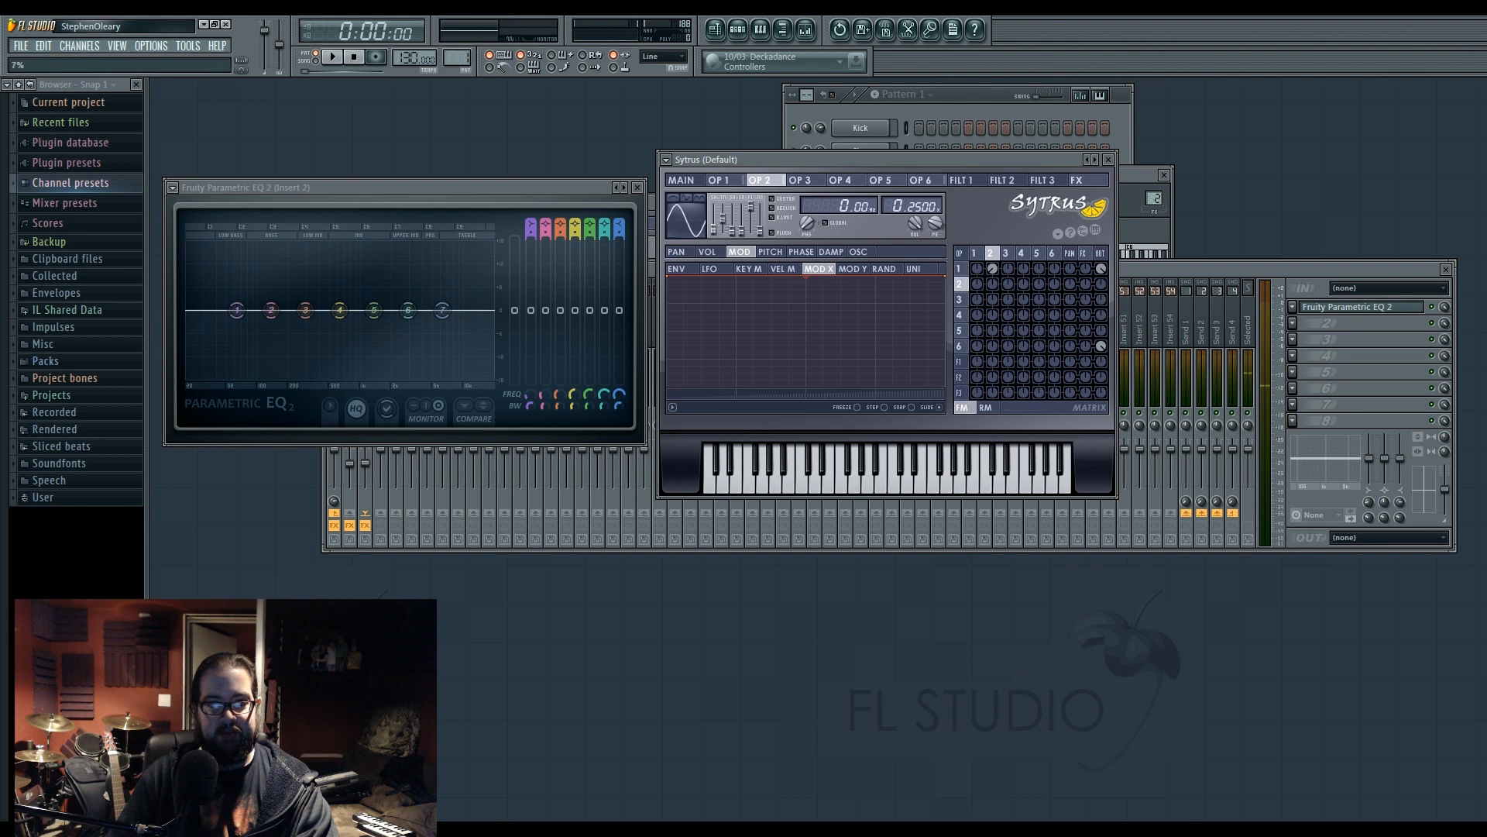
pyautogui.click(686, 181)
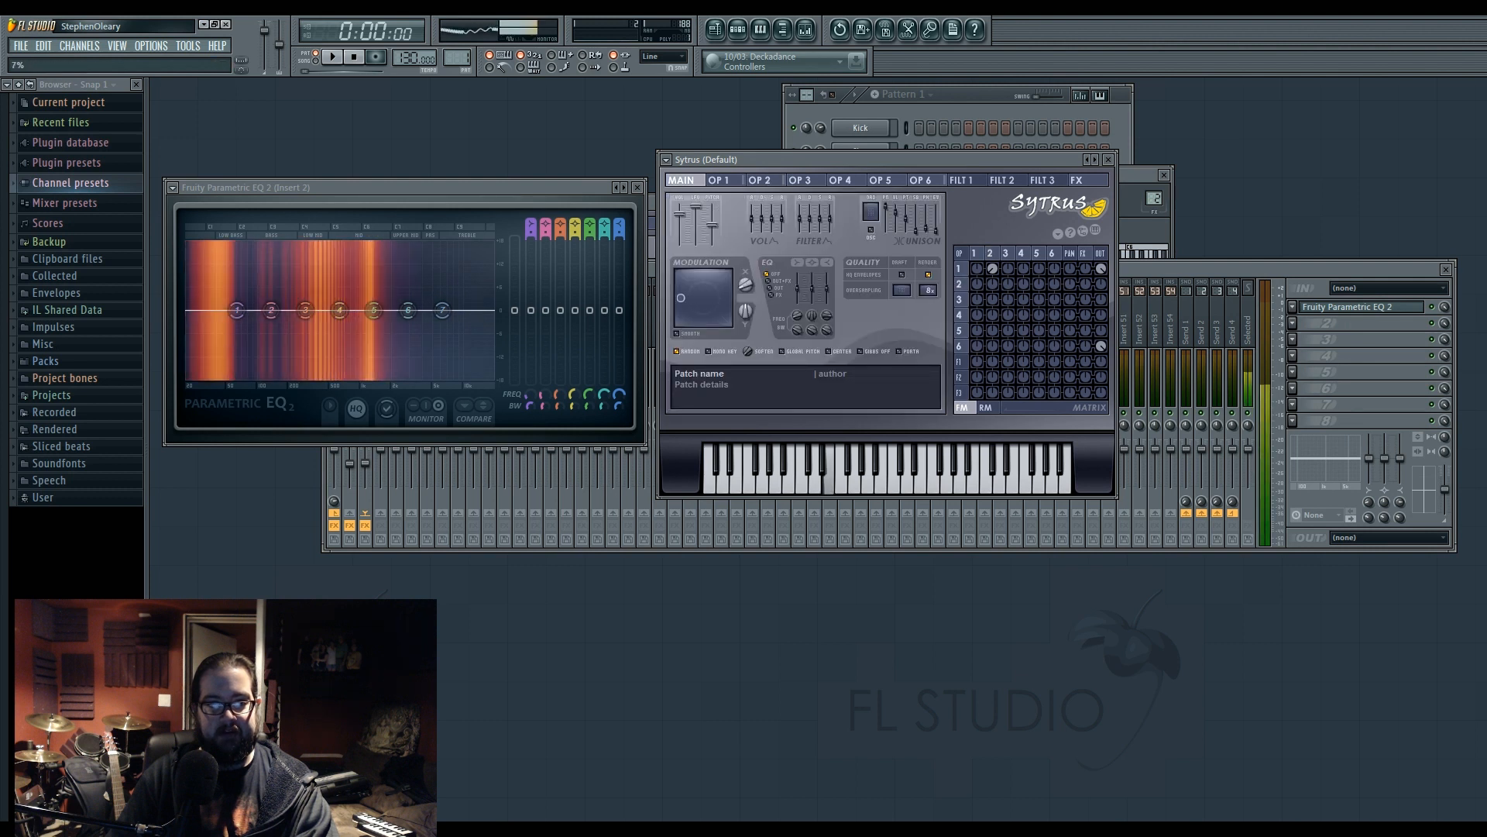
pyautogui.moveTo(745, 285); pyautogui.dragTo(745, 317)
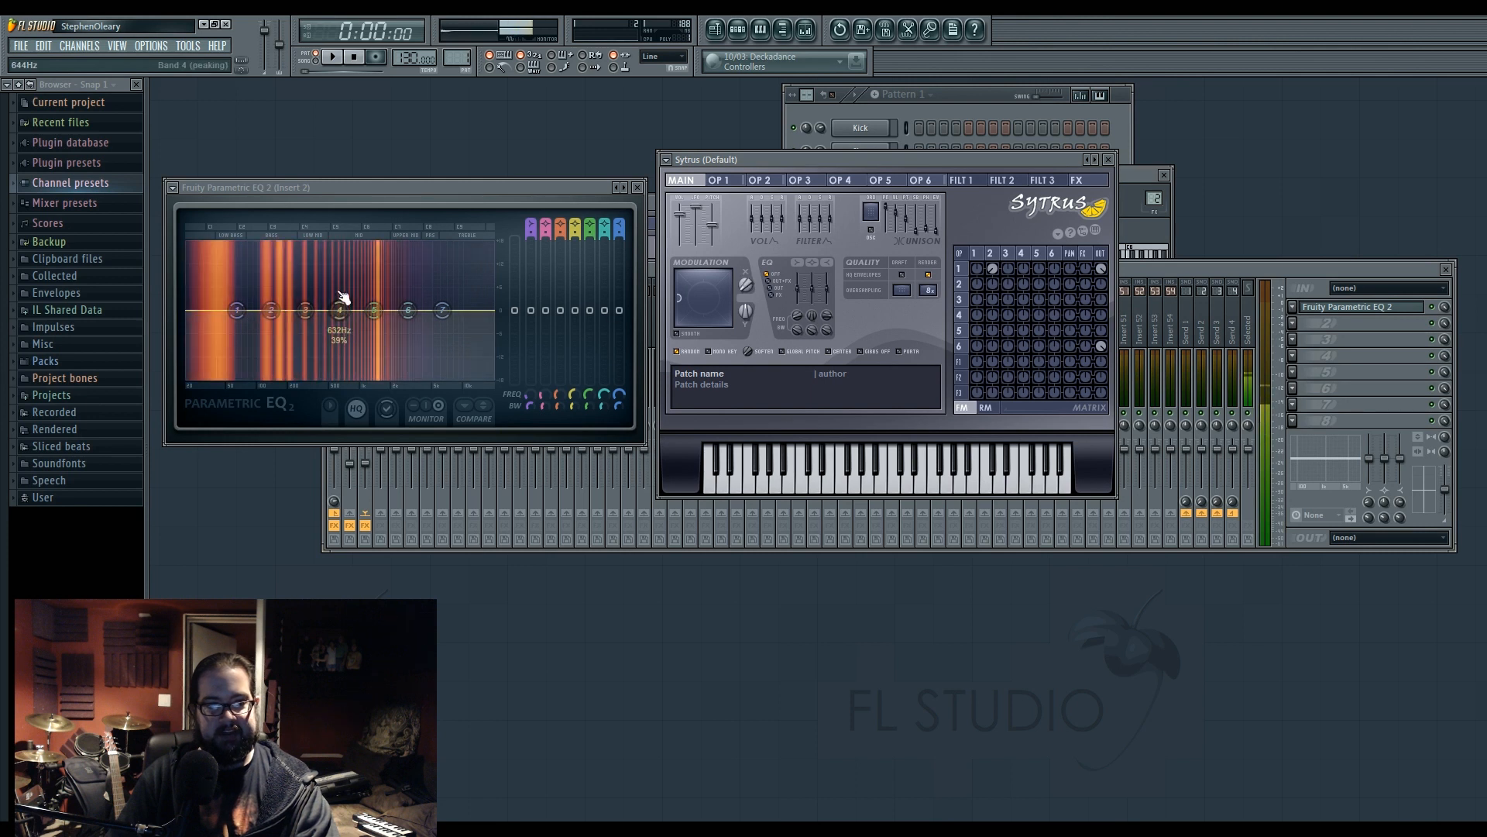
pyautogui.click(990, 253)
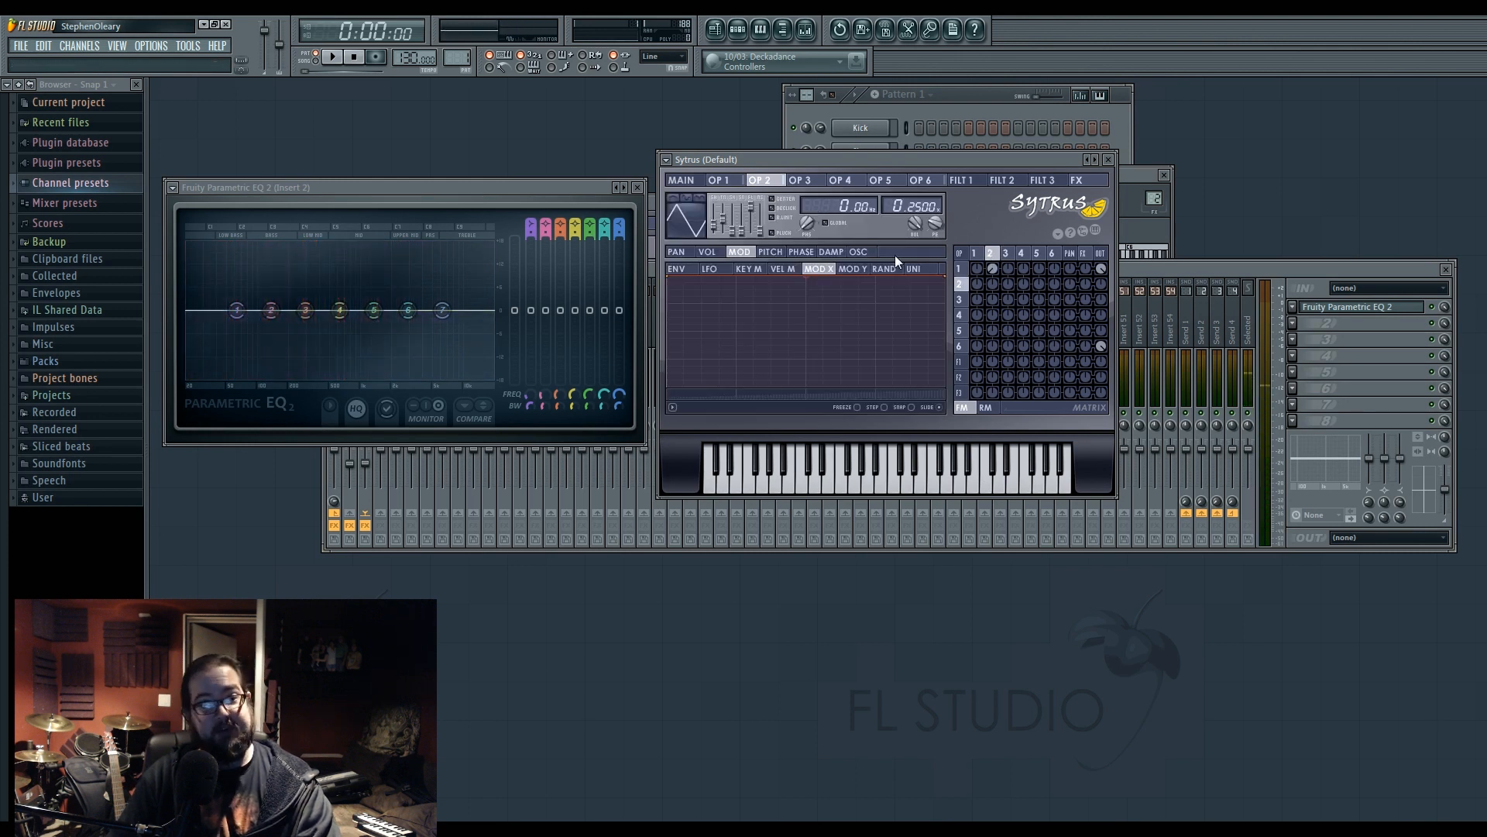
pyautogui.moveTo(714, 226); pyautogui.dragTo(720, 231)
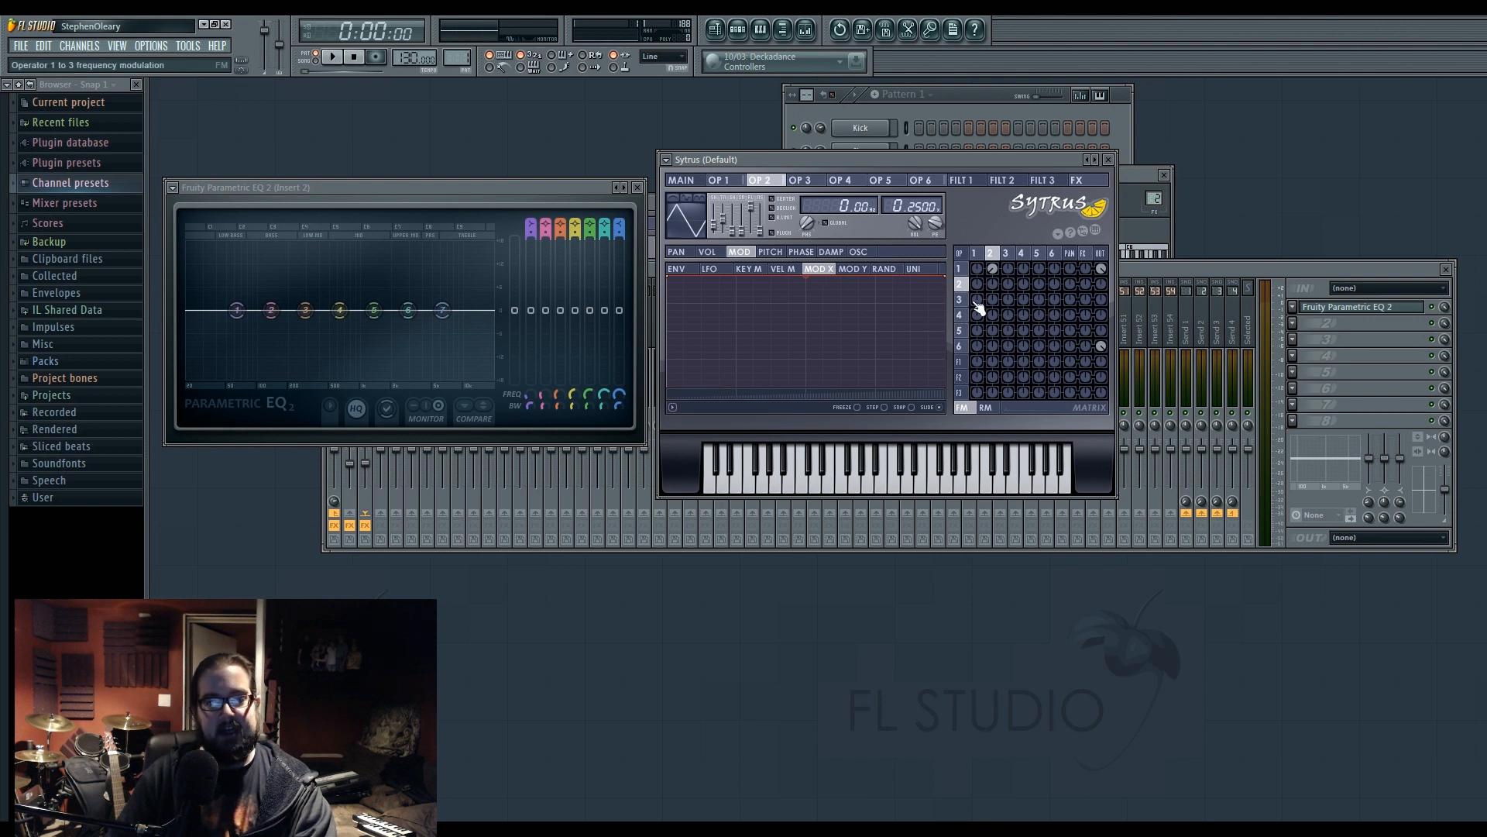
# Route operator 3 to the output at 100% and set its frequency ratio to 8
pyautogui.click(977, 256)
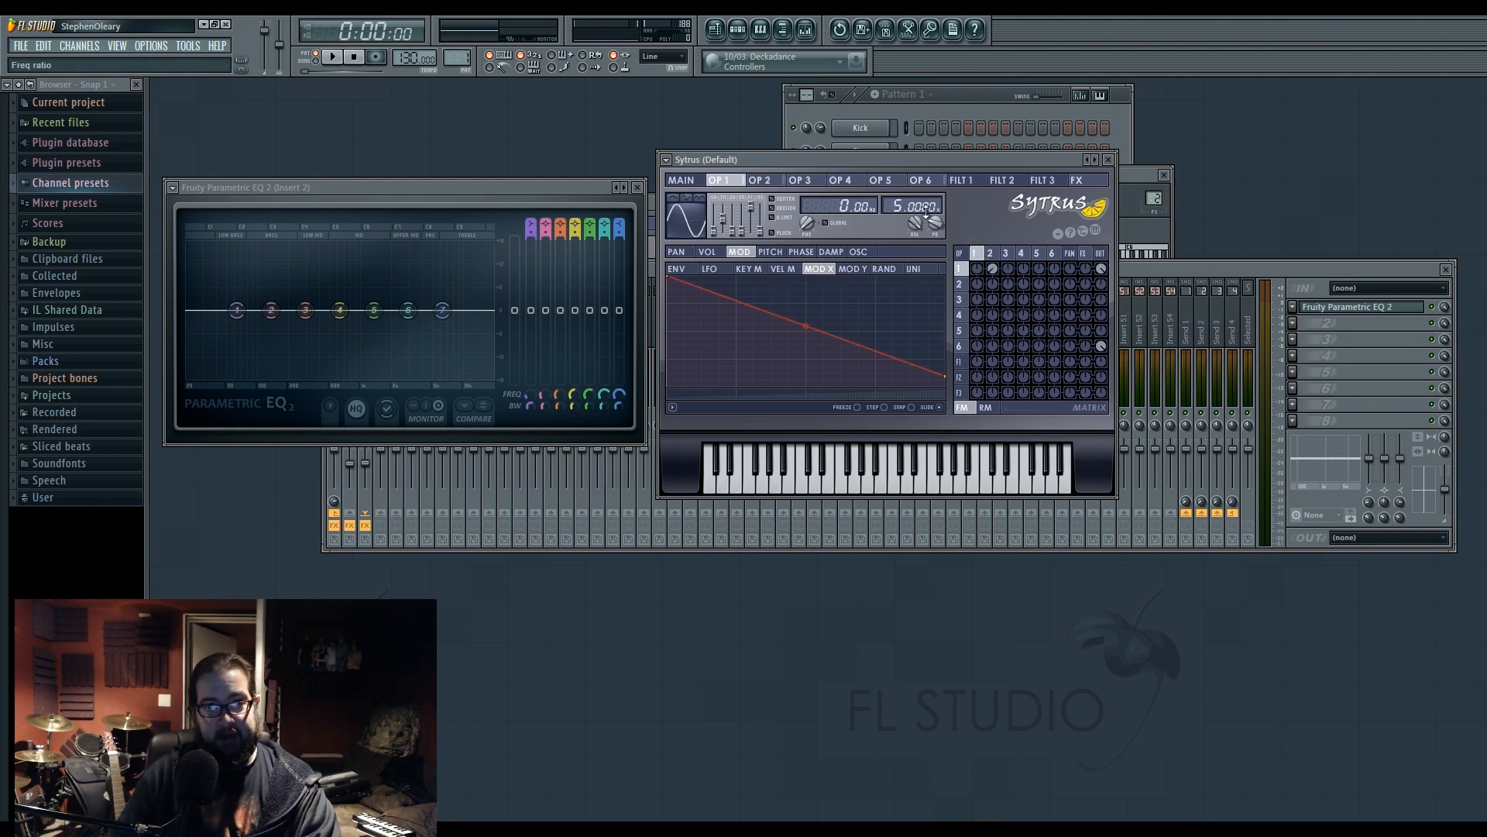
pyautogui.click(992, 254)
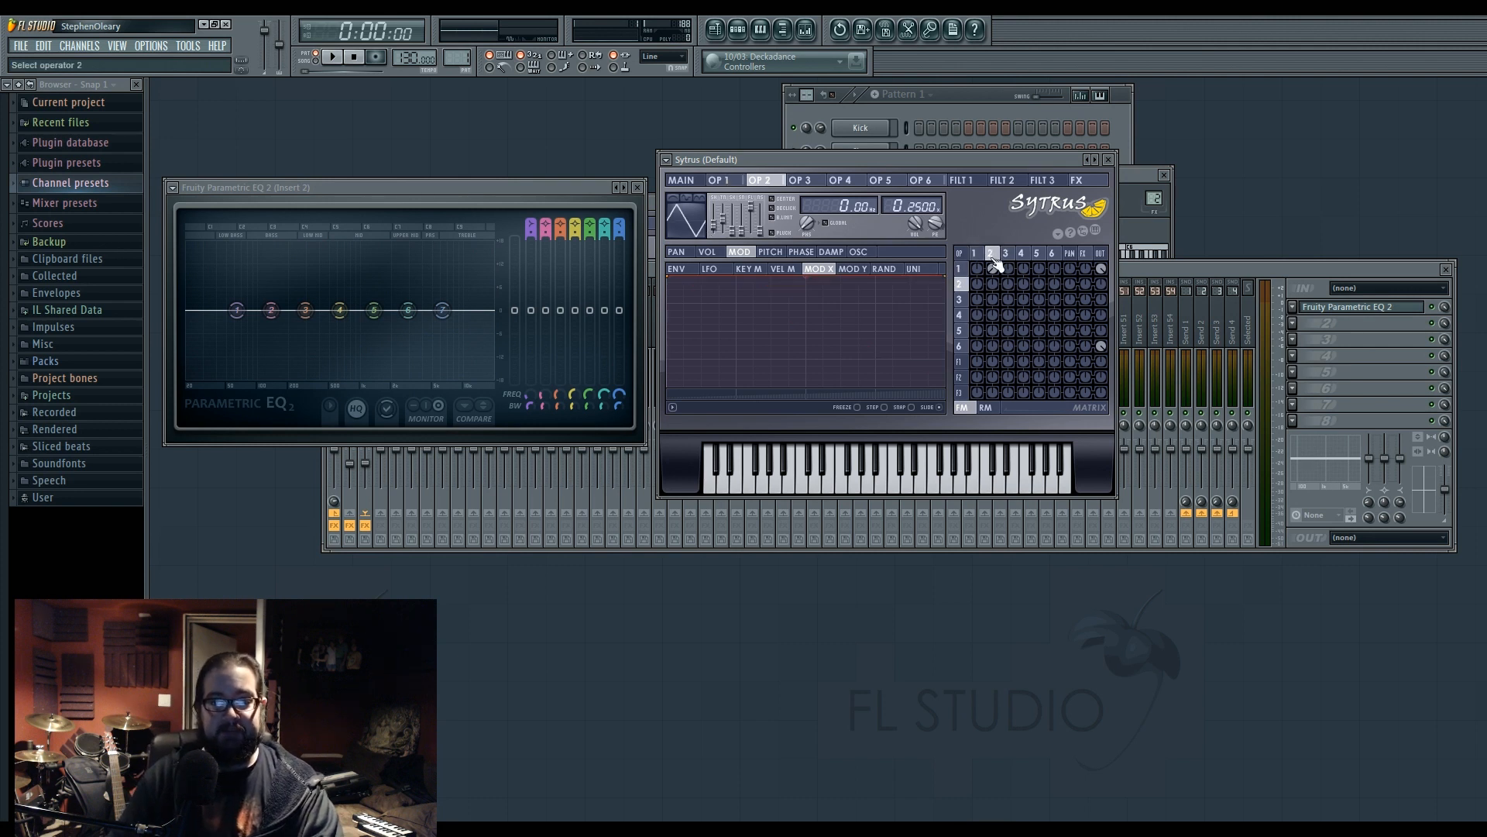
pyautogui.click(962, 302)
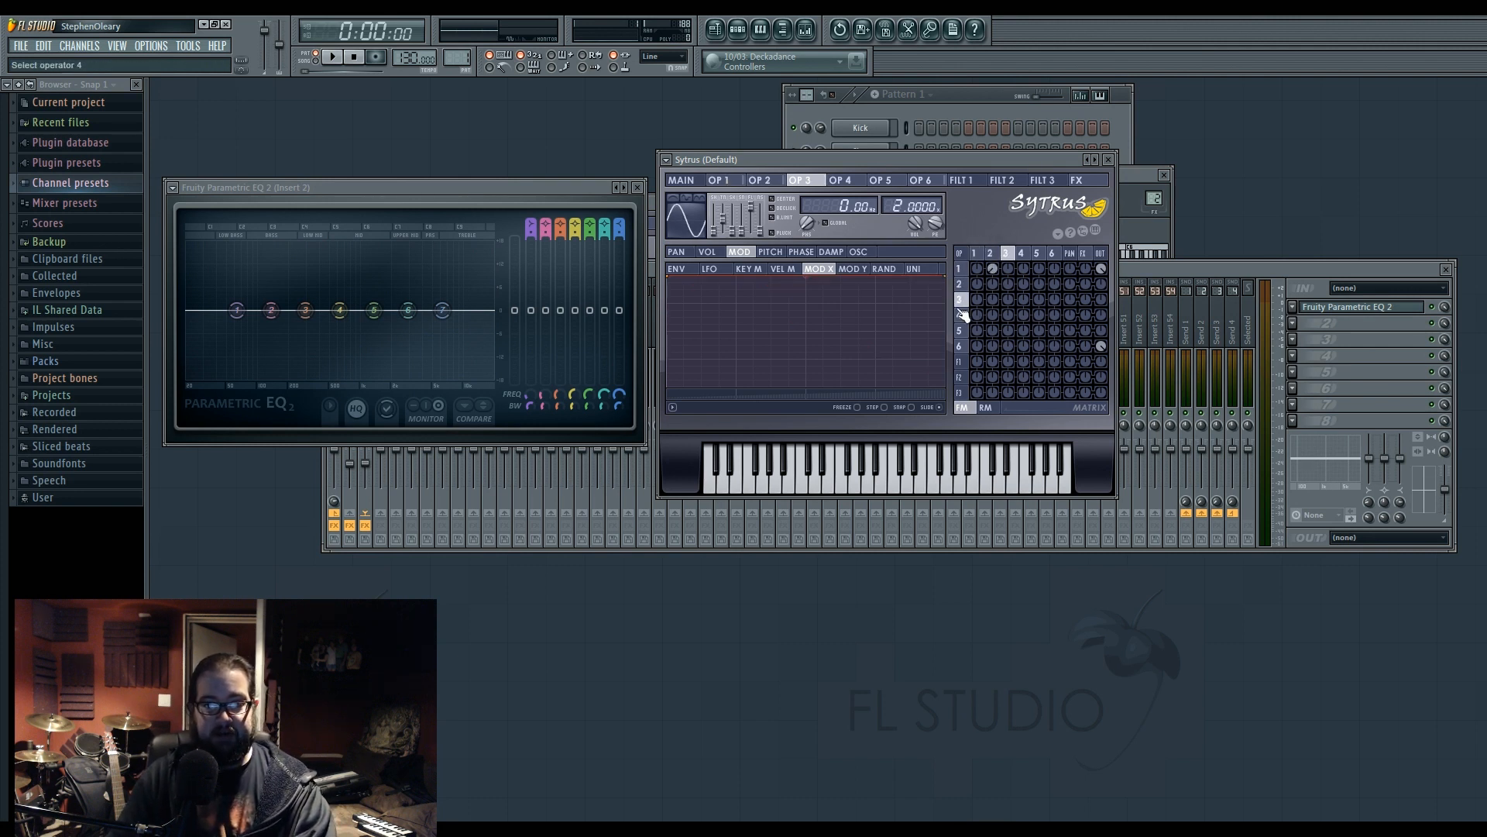
pyautogui.moveTo(1101, 301); pyautogui.dragTo(1101, 263)
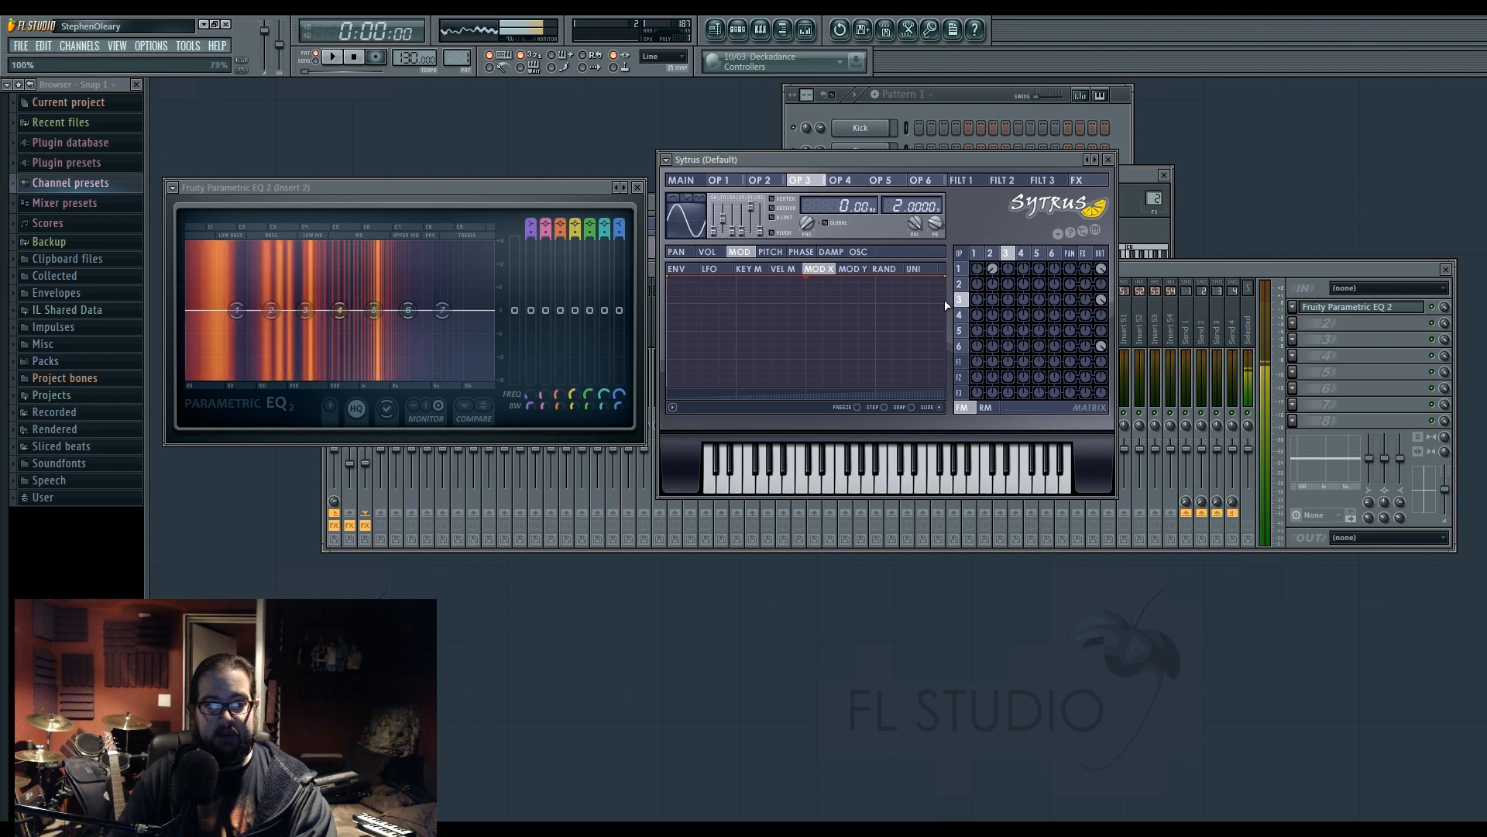
pyautogui.click(975, 304)
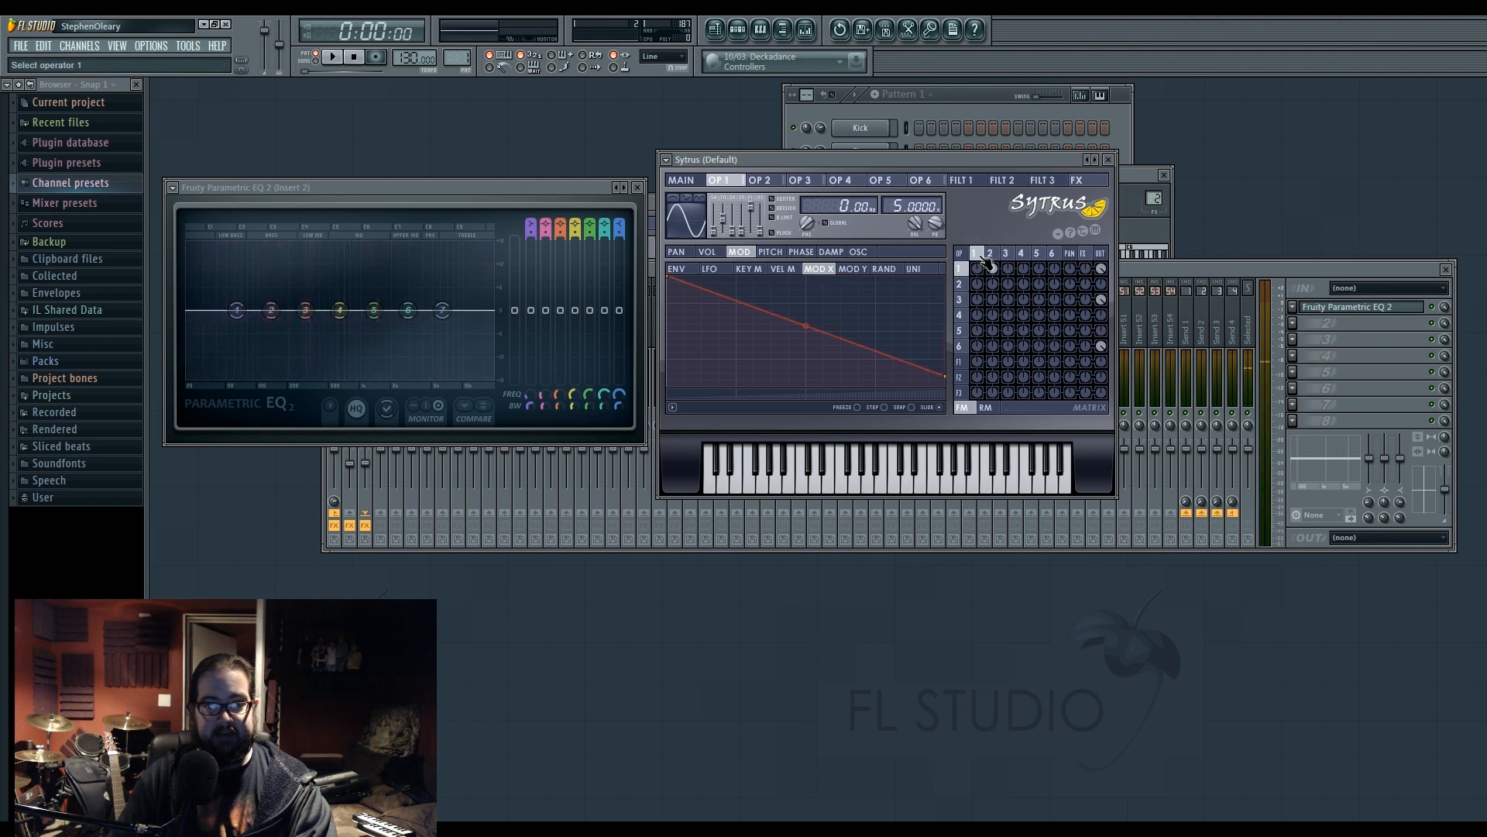
pyautogui.click(968, 301)
pyautogui.moveTo(914, 206); pyautogui.dragTo(914, 214)
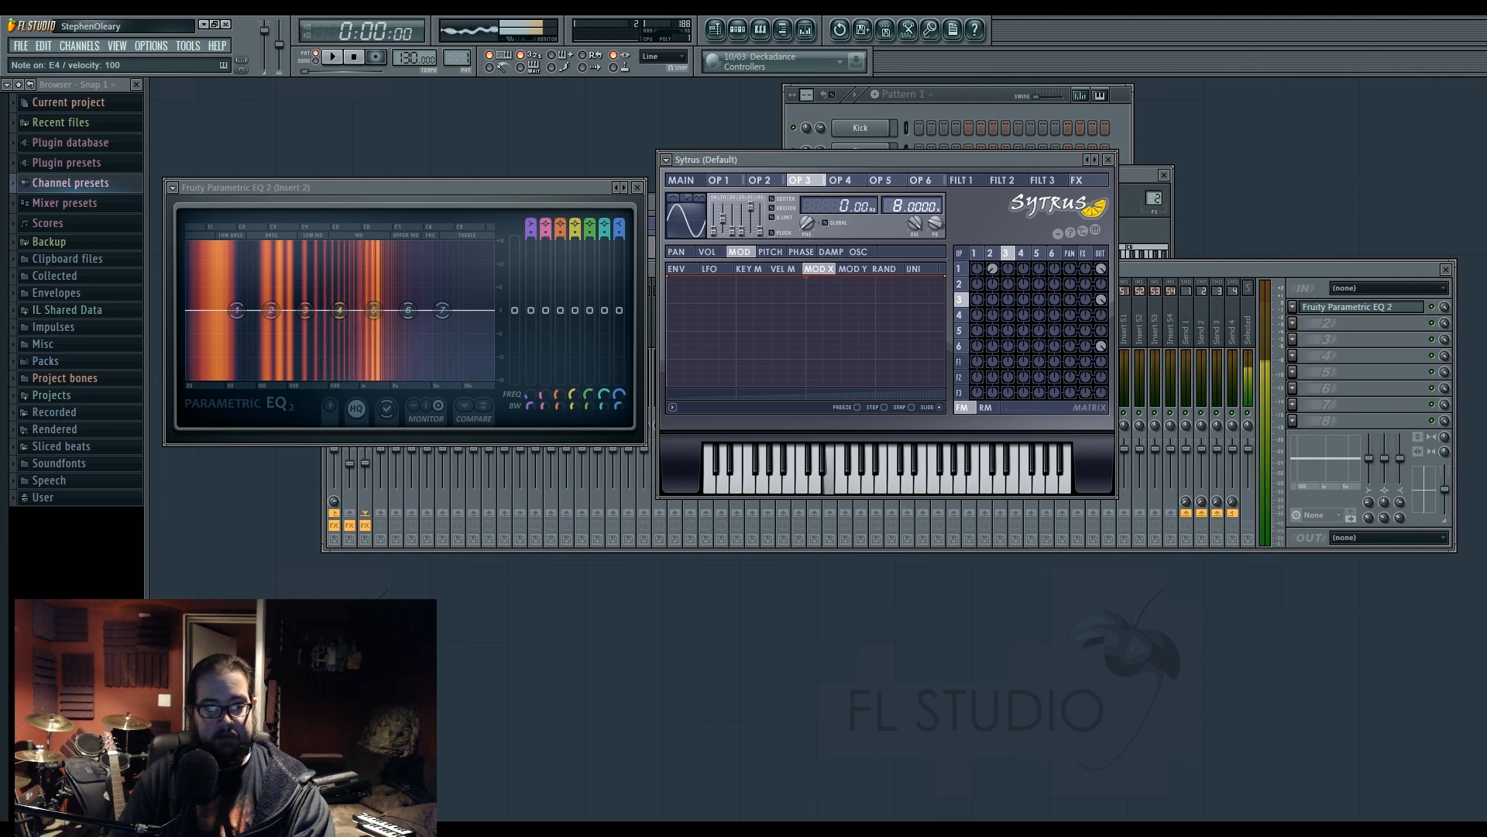
# Sweep the master Modulation X to hear the combined operators, and reopen operator 2's settings
pyautogui.click(682, 180)
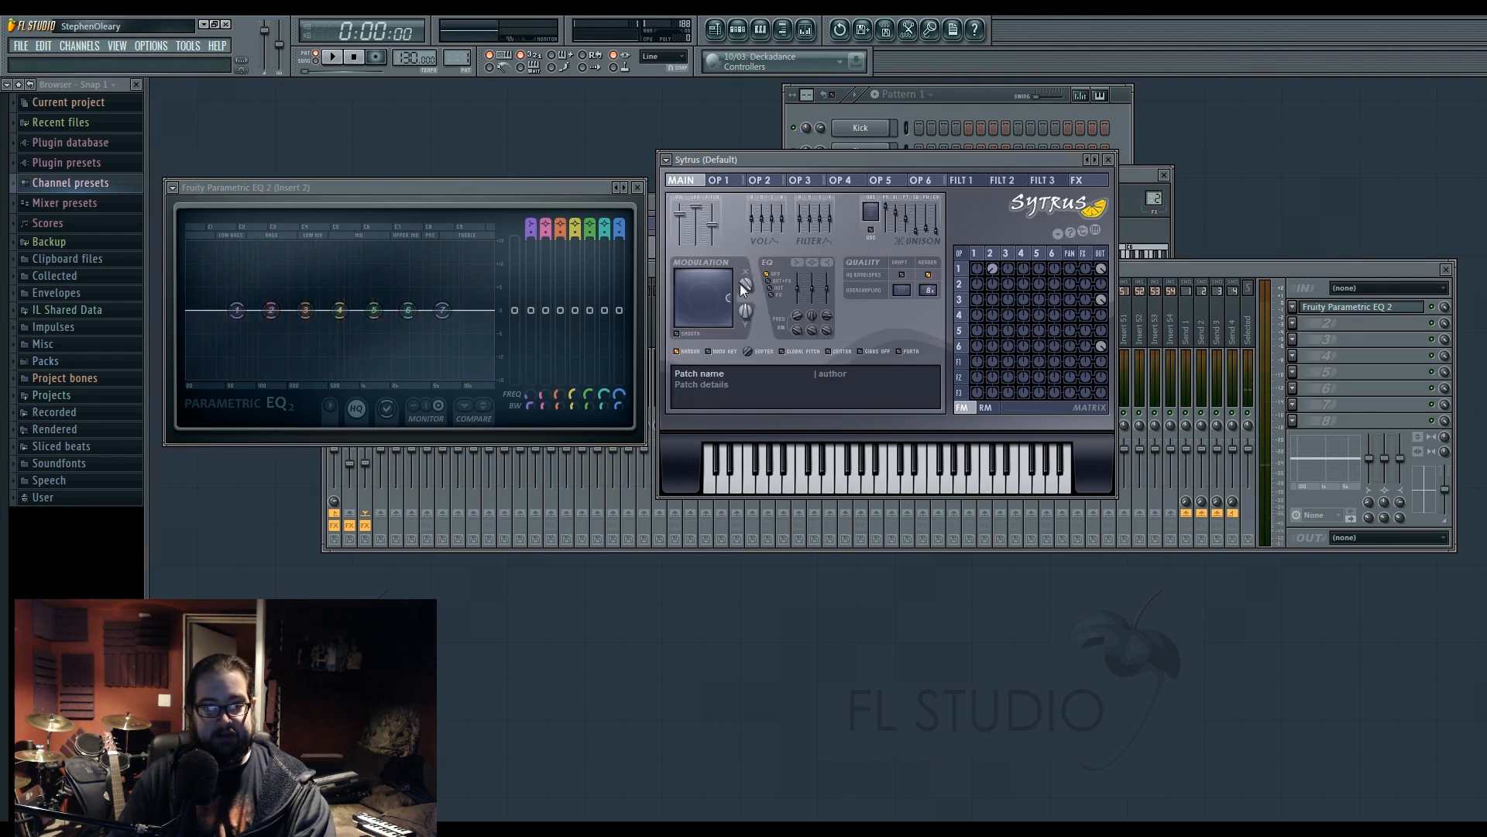
pyautogui.click(980, 261)
pyautogui.click(990, 254)
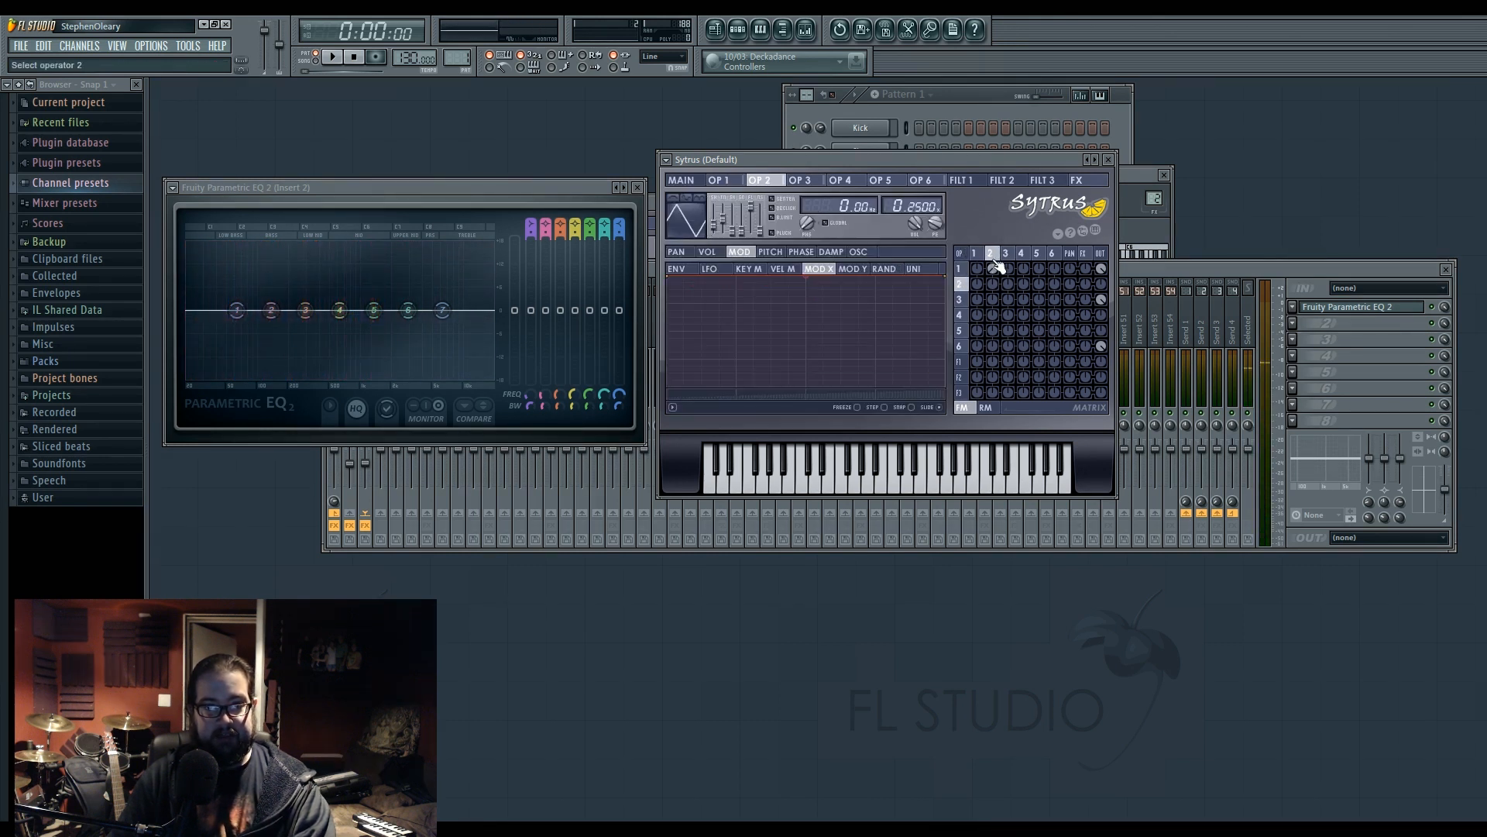
# Play notes while switching between operators 2 and 3 to compare their wave shapes and frequency ratios
pyautogui.click(1006, 253)
pyautogui.press('c')
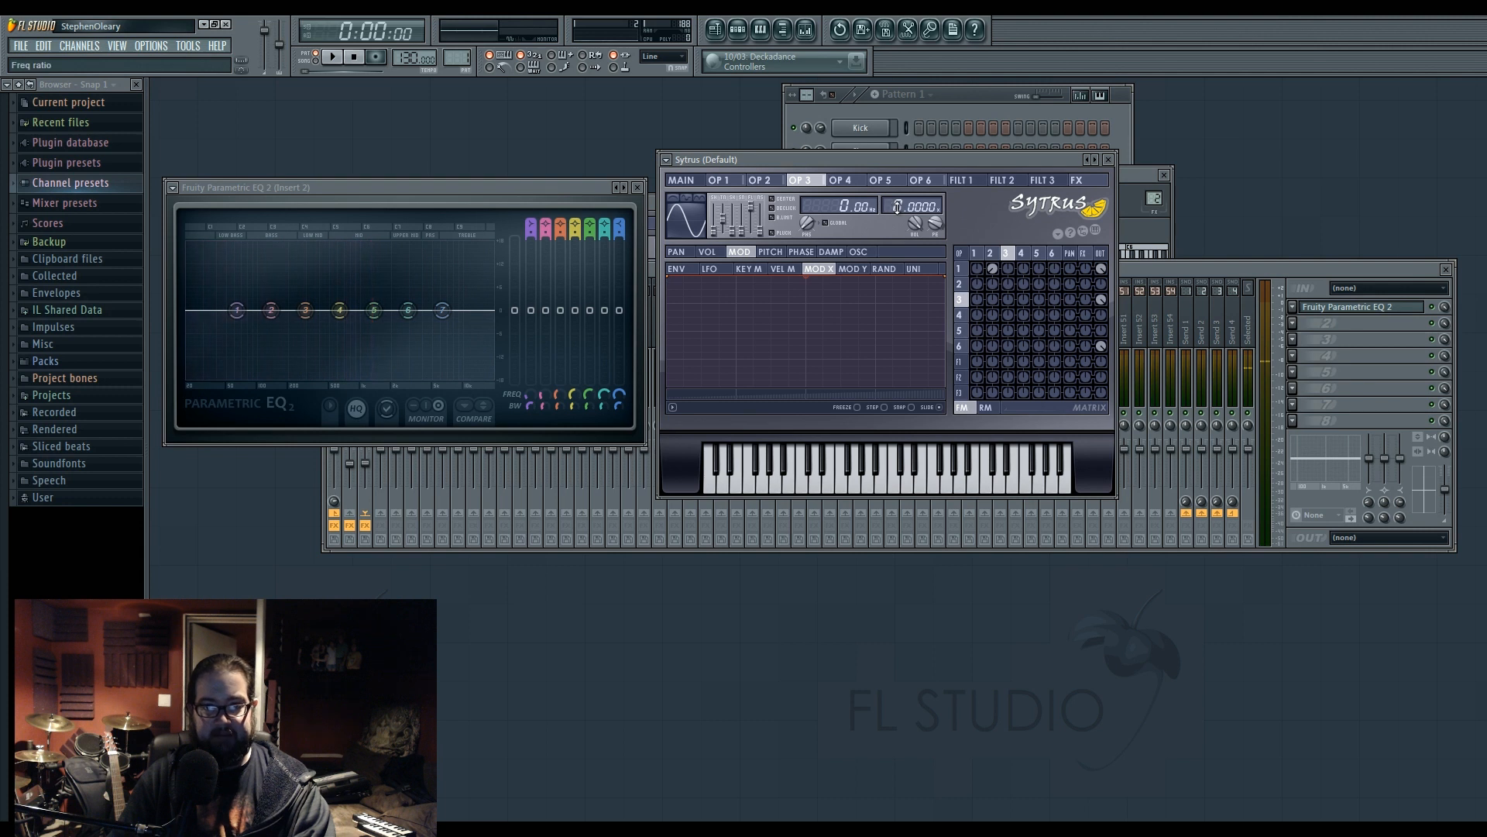
pyautogui.scroll(-2, 909, 210)
pyautogui.click(990, 254)
pyautogui.click(1006, 254)
pyautogui.press('c')
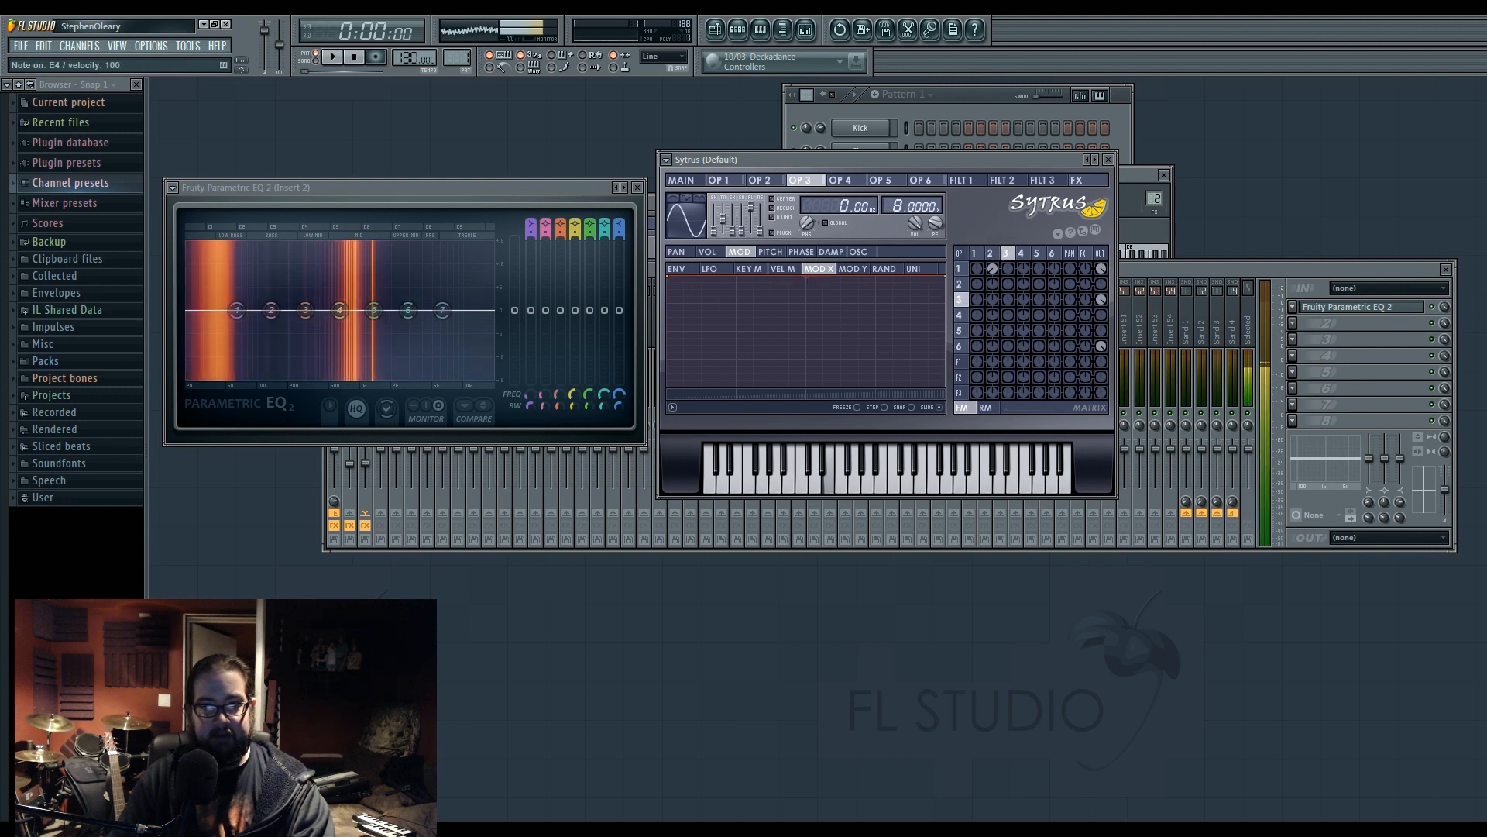
# Select operator 2, audition the sound, and let operator 2 frequency-modulate operator 3 in the matrix
pyautogui.click(990, 255)
pyautogui.press('c')
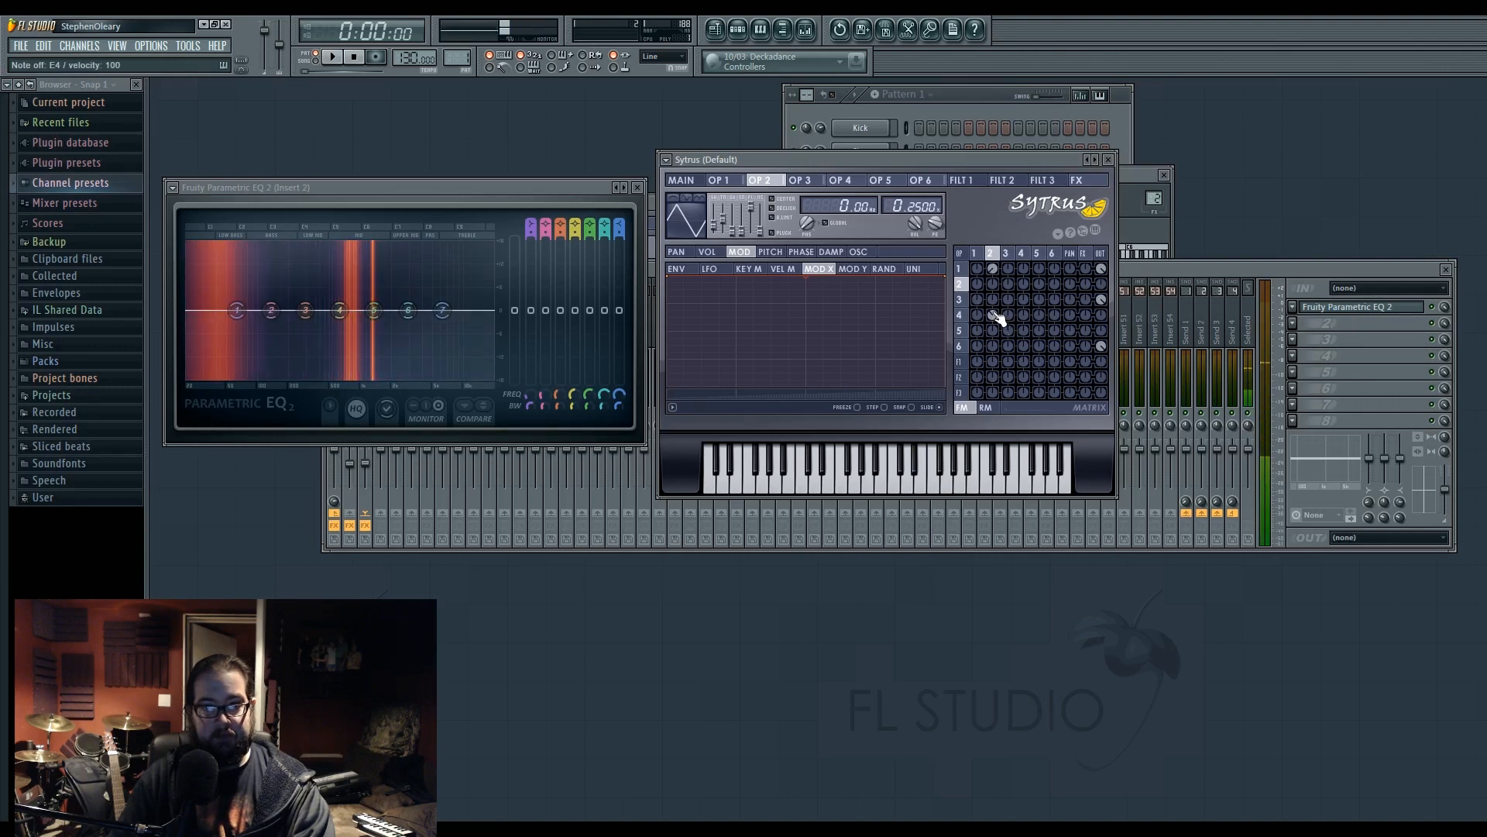
pyautogui.press('c')
pyautogui.moveTo(993, 300); pyautogui.dragTo(993, 379)
# Slope operator 3's Mod X curve downward to match operator 1's curve, and sweep the master Modulation X
pyautogui.click(799, 180)
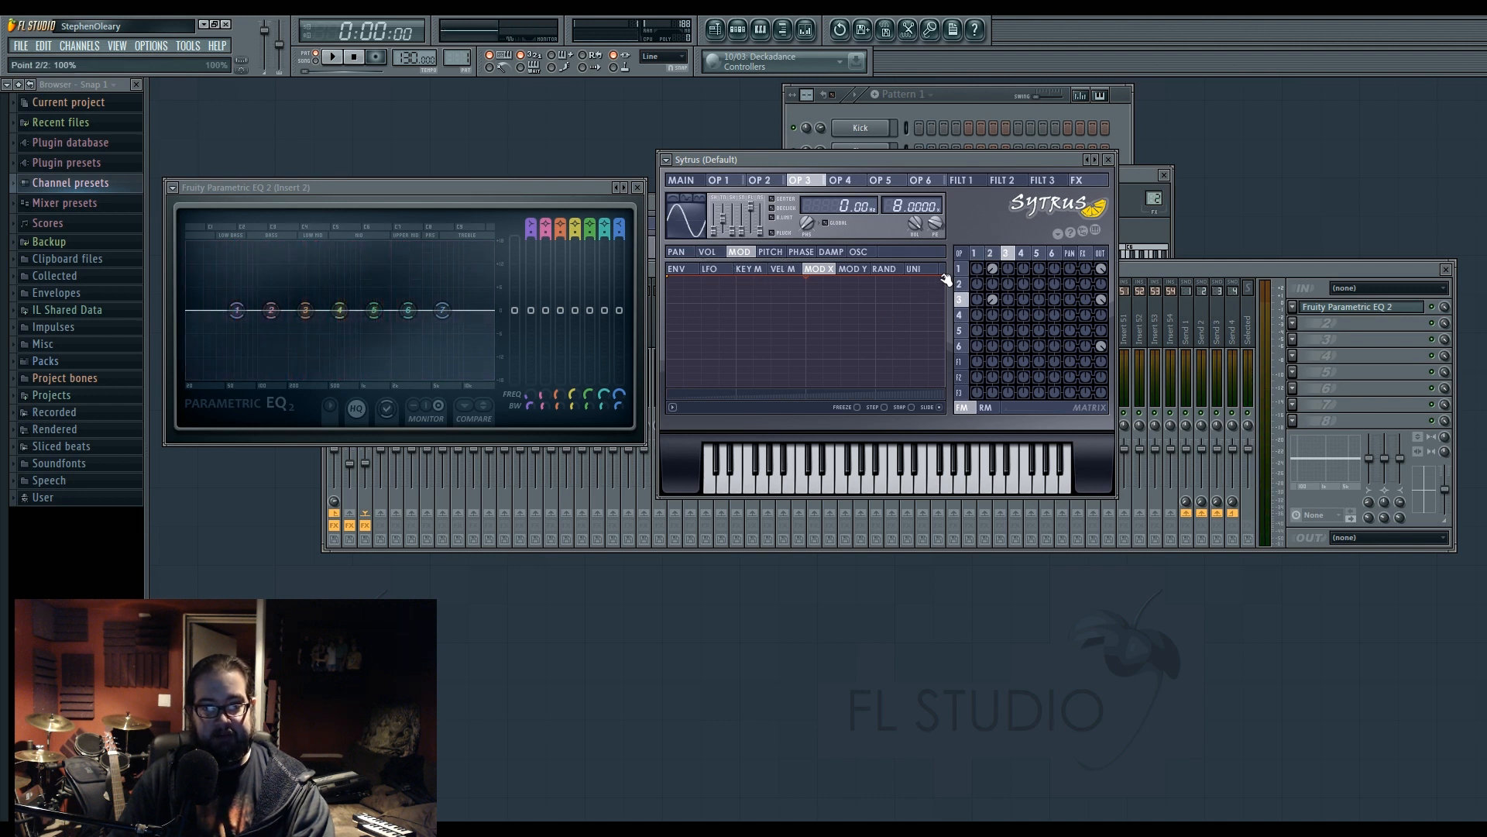
pyautogui.moveTo(940, 278); pyautogui.dragTo(947, 378)
pyautogui.click(974, 253)
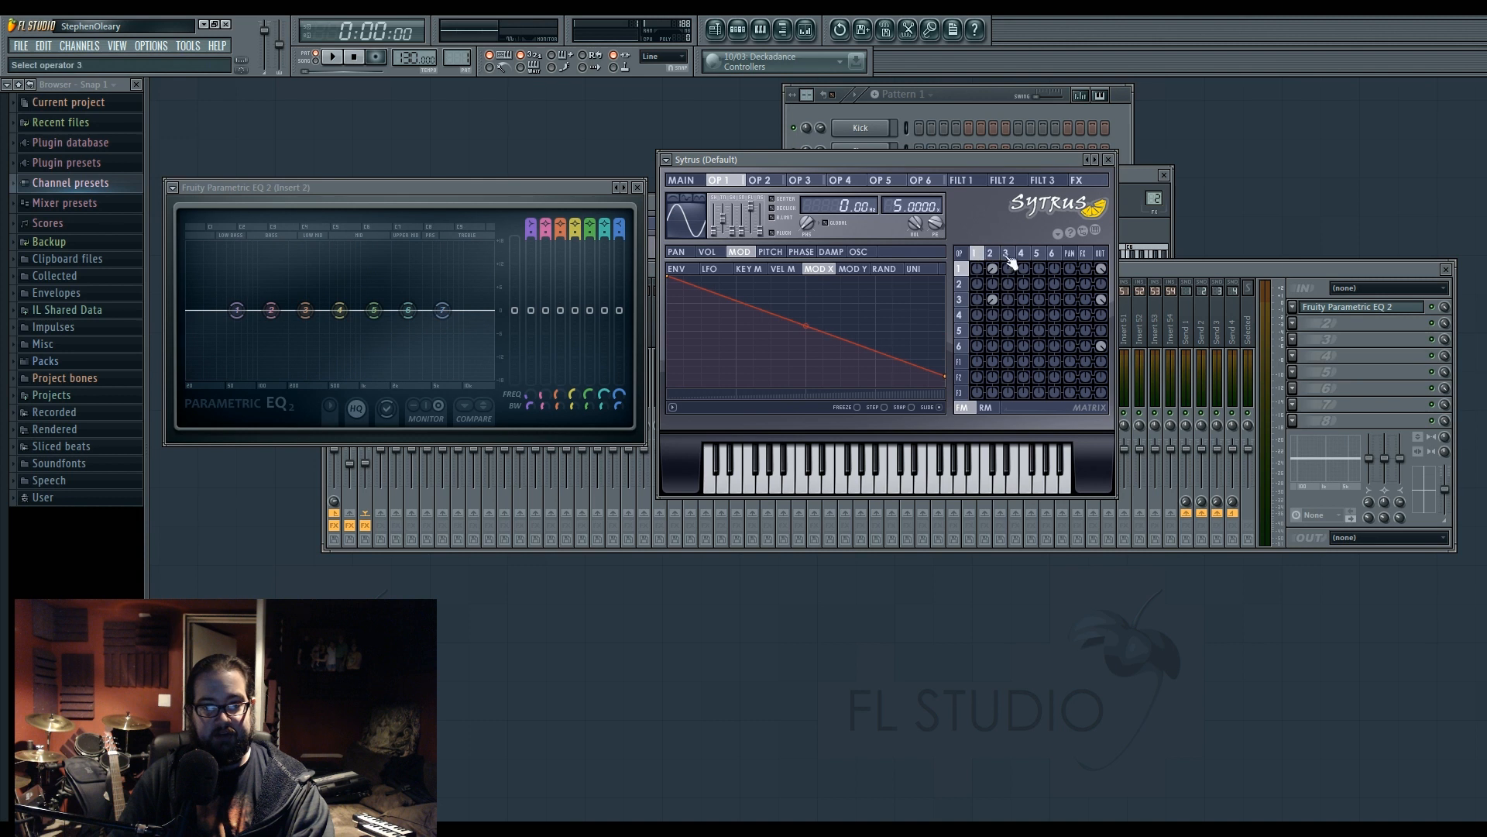
pyautogui.click(1007, 254)
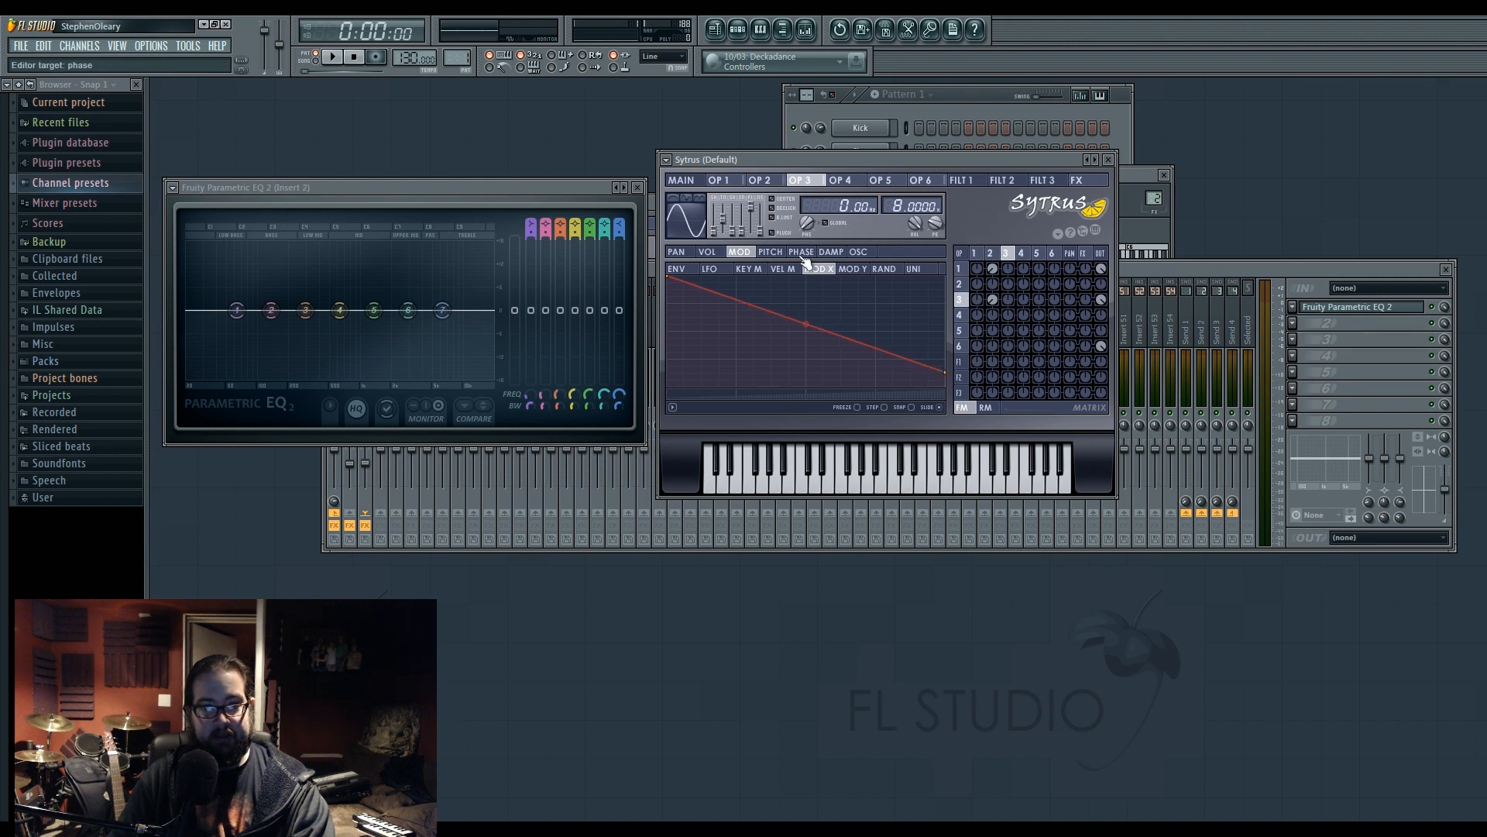
pyautogui.click(681, 180)
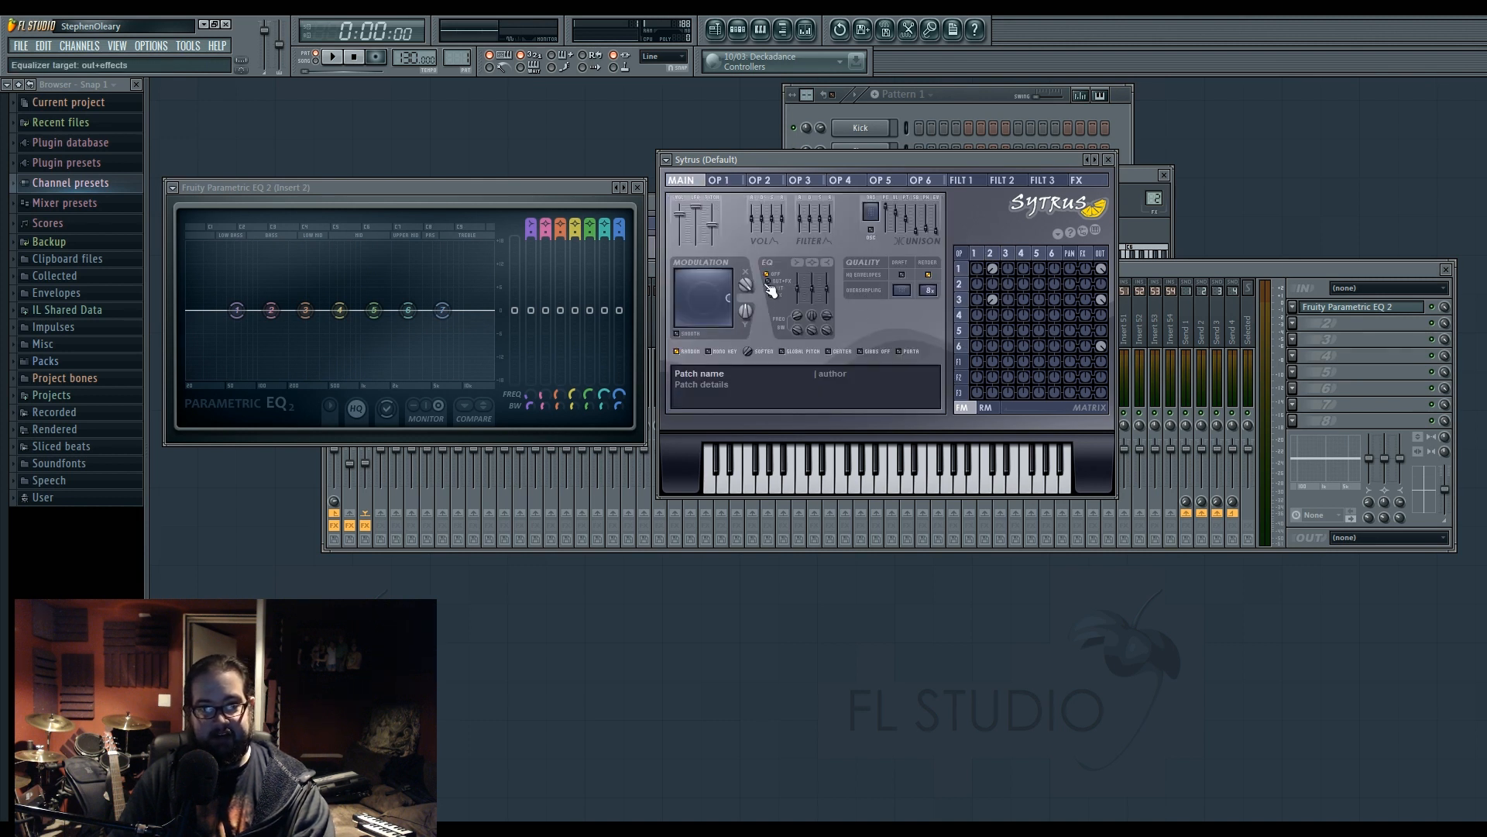
pyautogui.moveTo(746, 284)
pyautogui.mouseDown()
pyautogui.moveTo(746, 208)
pyautogui.moveTo(746, 284)
pyautogui.mouseUp()
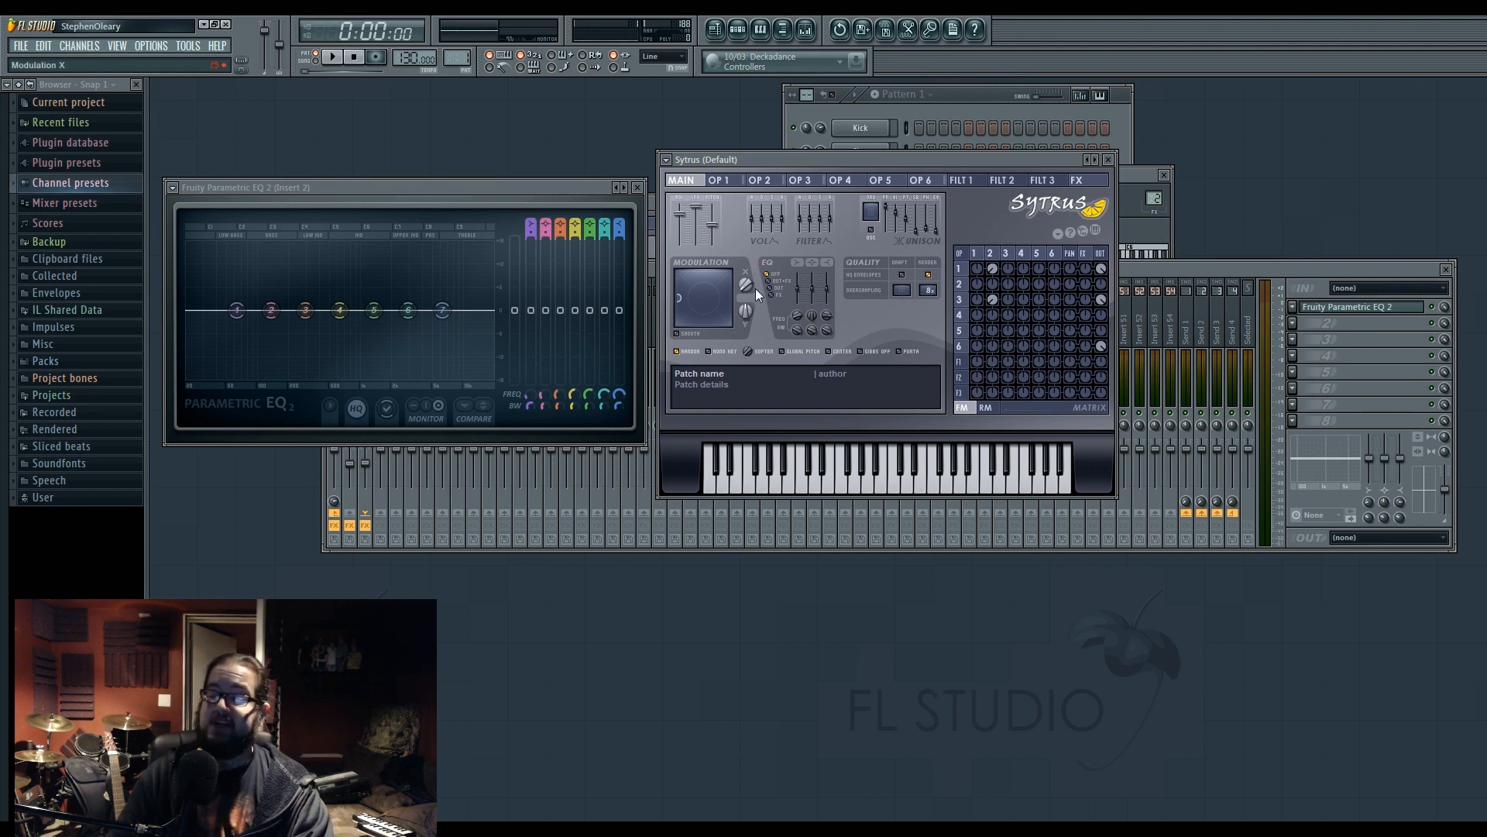
# Try a frequency ratio of 6 for operator 3 while a note plays, and settle on 10
pyautogui.click(1007, 254)
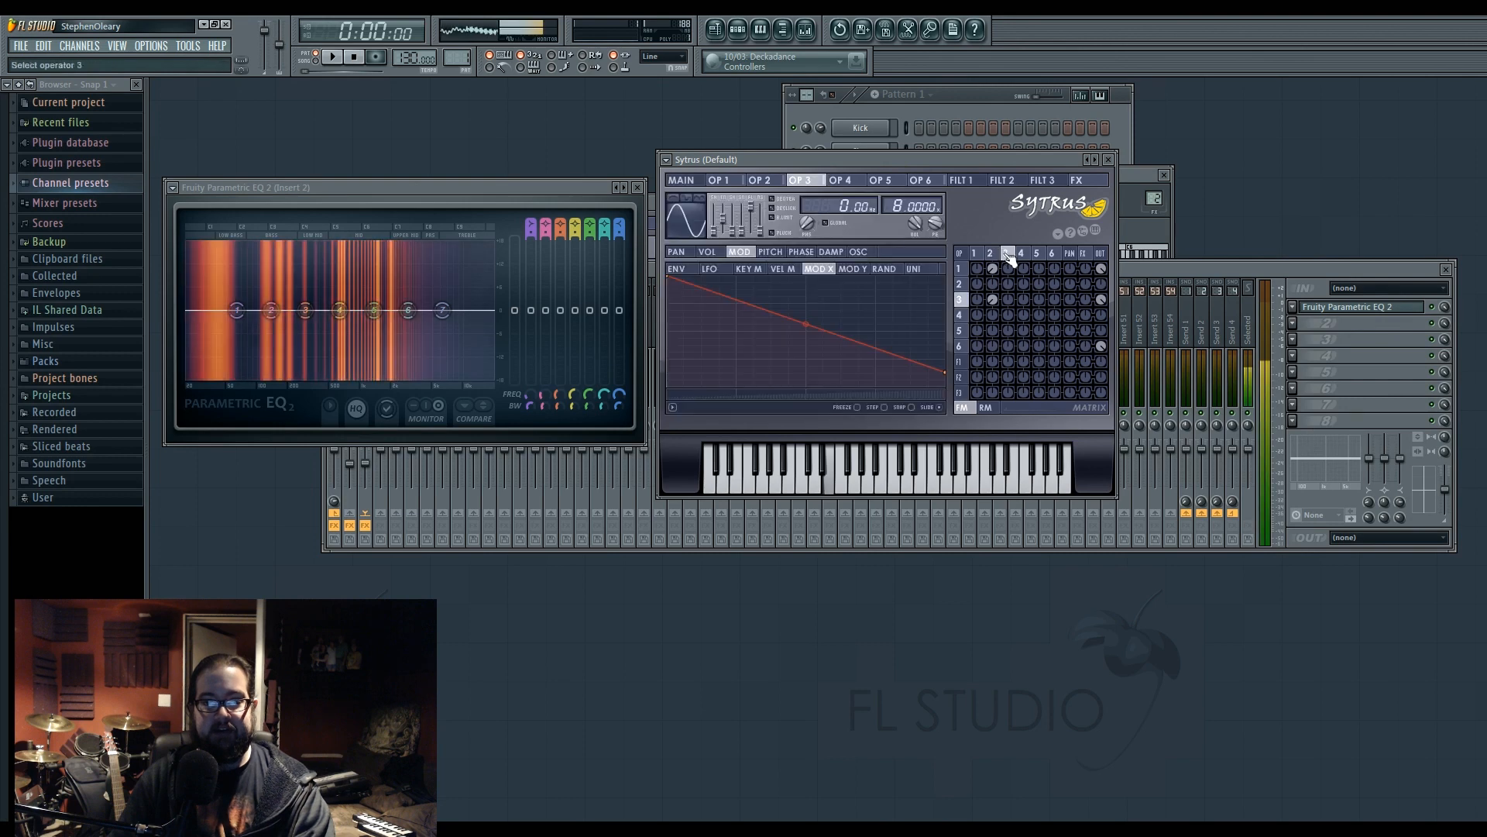
pyautogui.click(680, 180)
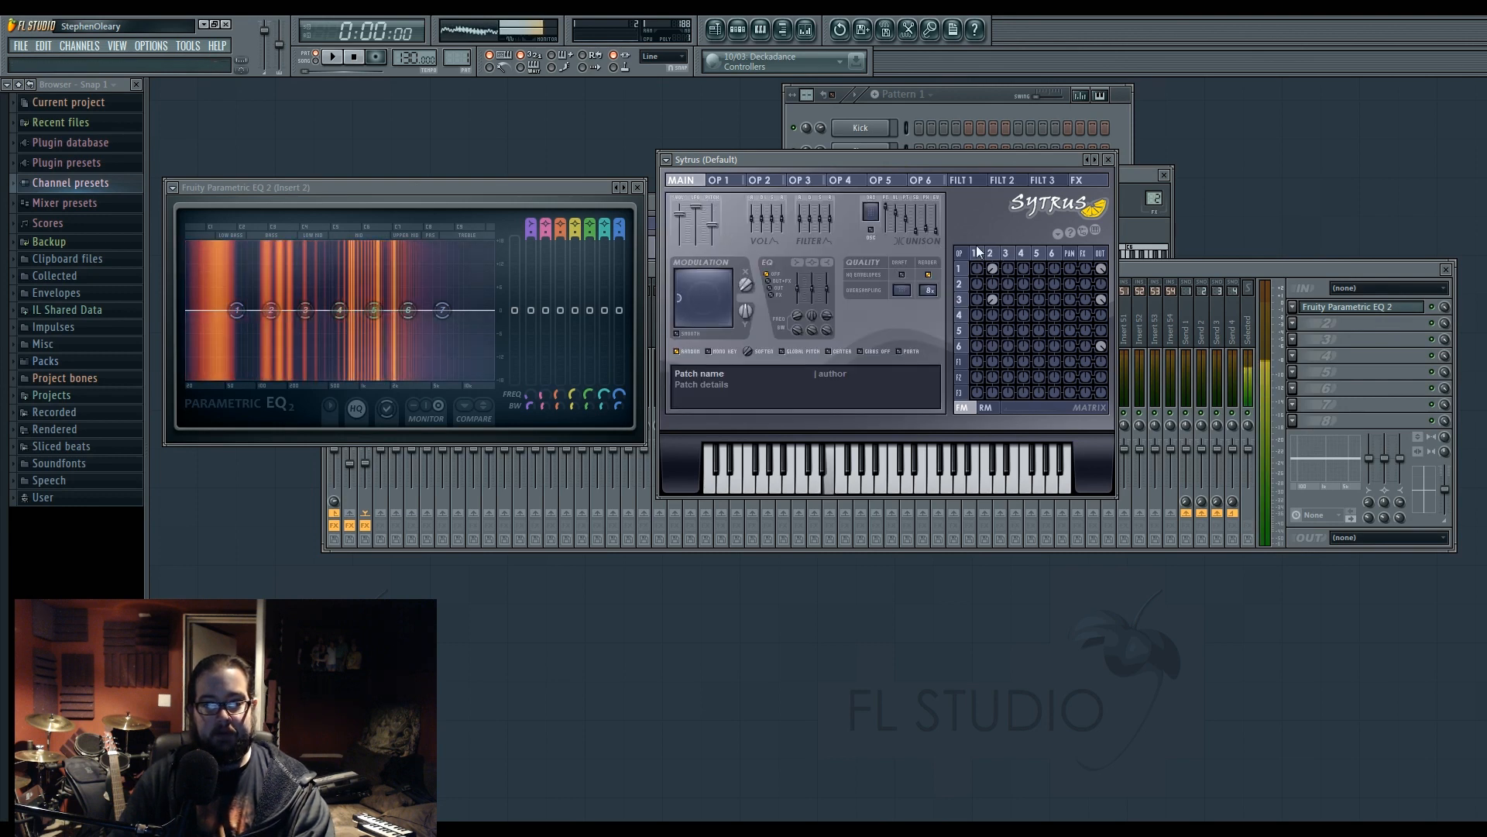
pyautogui.click(799, 180)
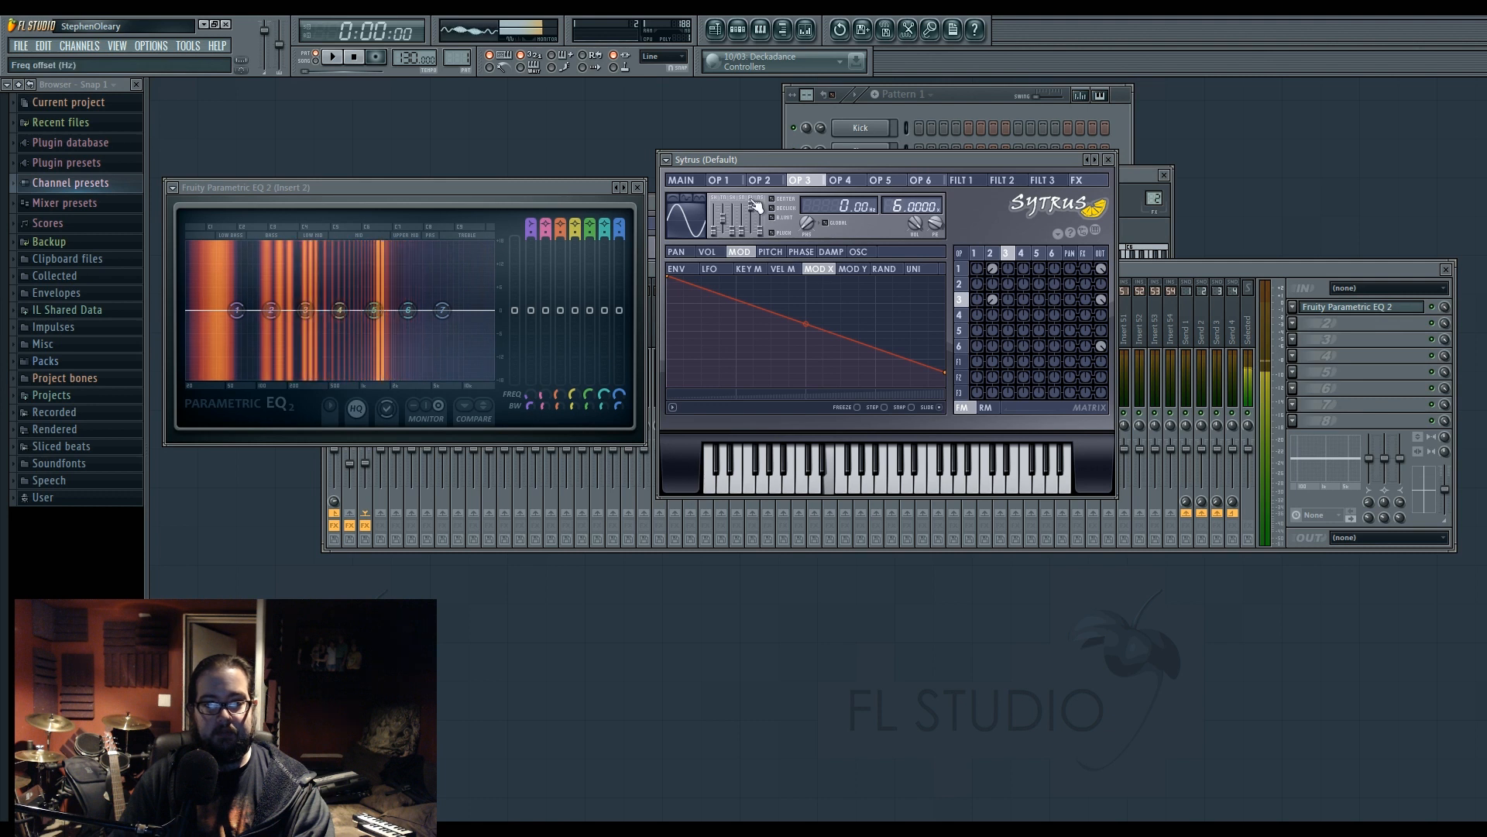
pyautogui.click(680, 181)
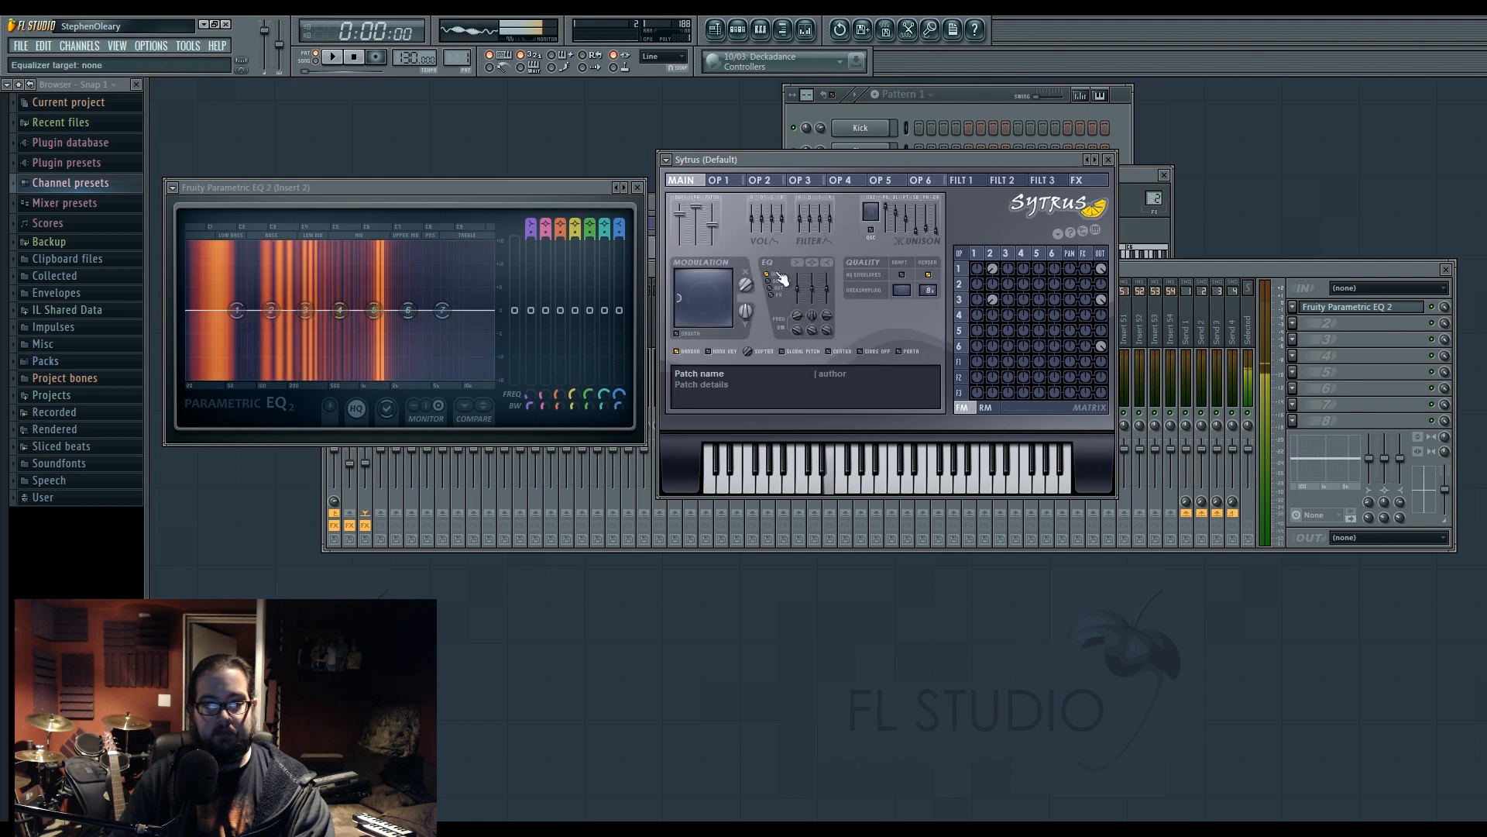
pyautogui.click(799, 181)
pyautogui.moveTo(898, 206); pyautogui.dragTo(898, 198)
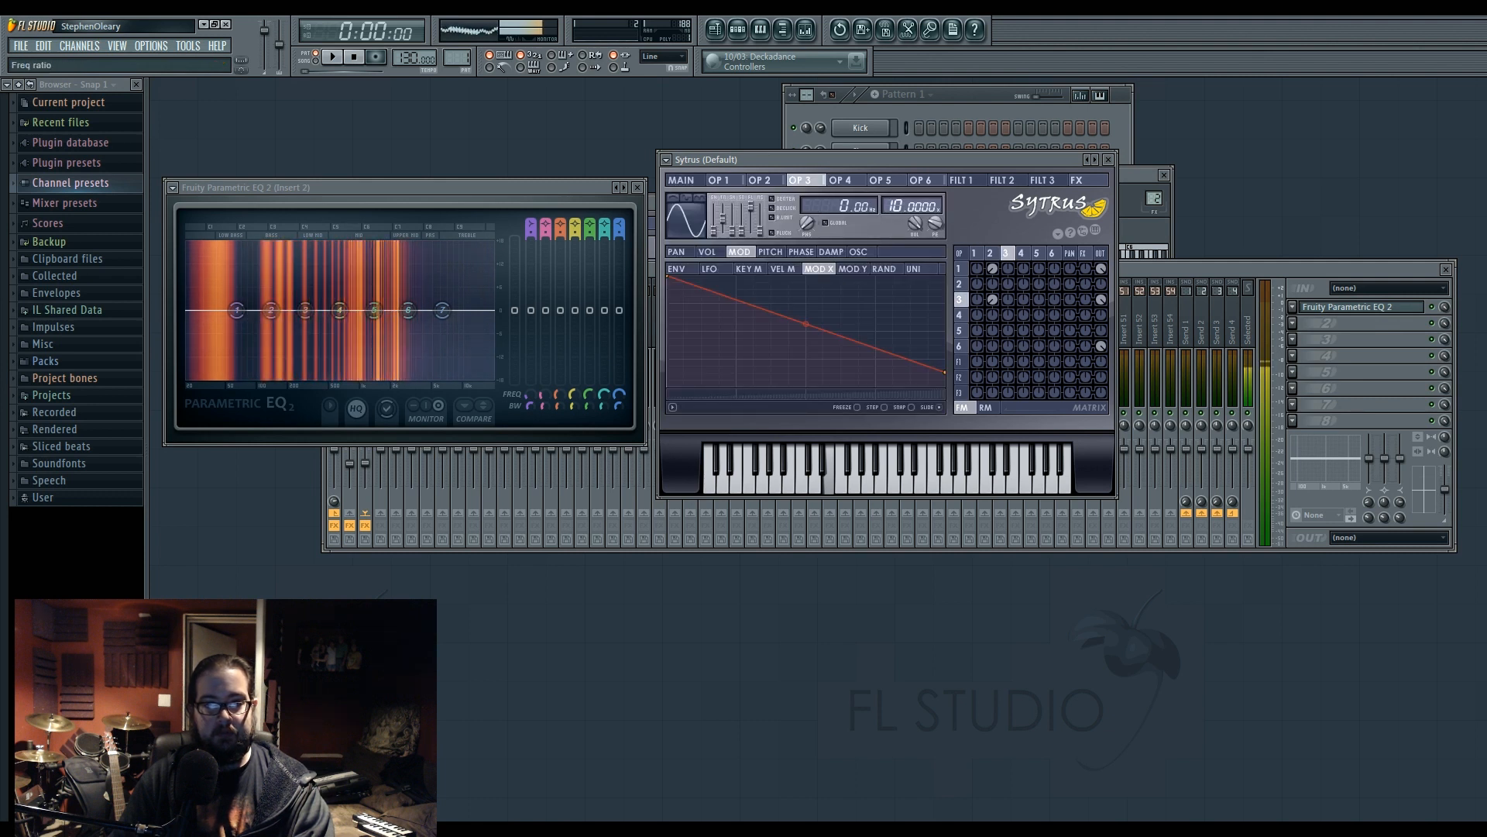
# Sweep the master Modulation X to hear operator 3's new ratio, and review the settings of operators 2 and 3
pyautogui.click(696, 181)
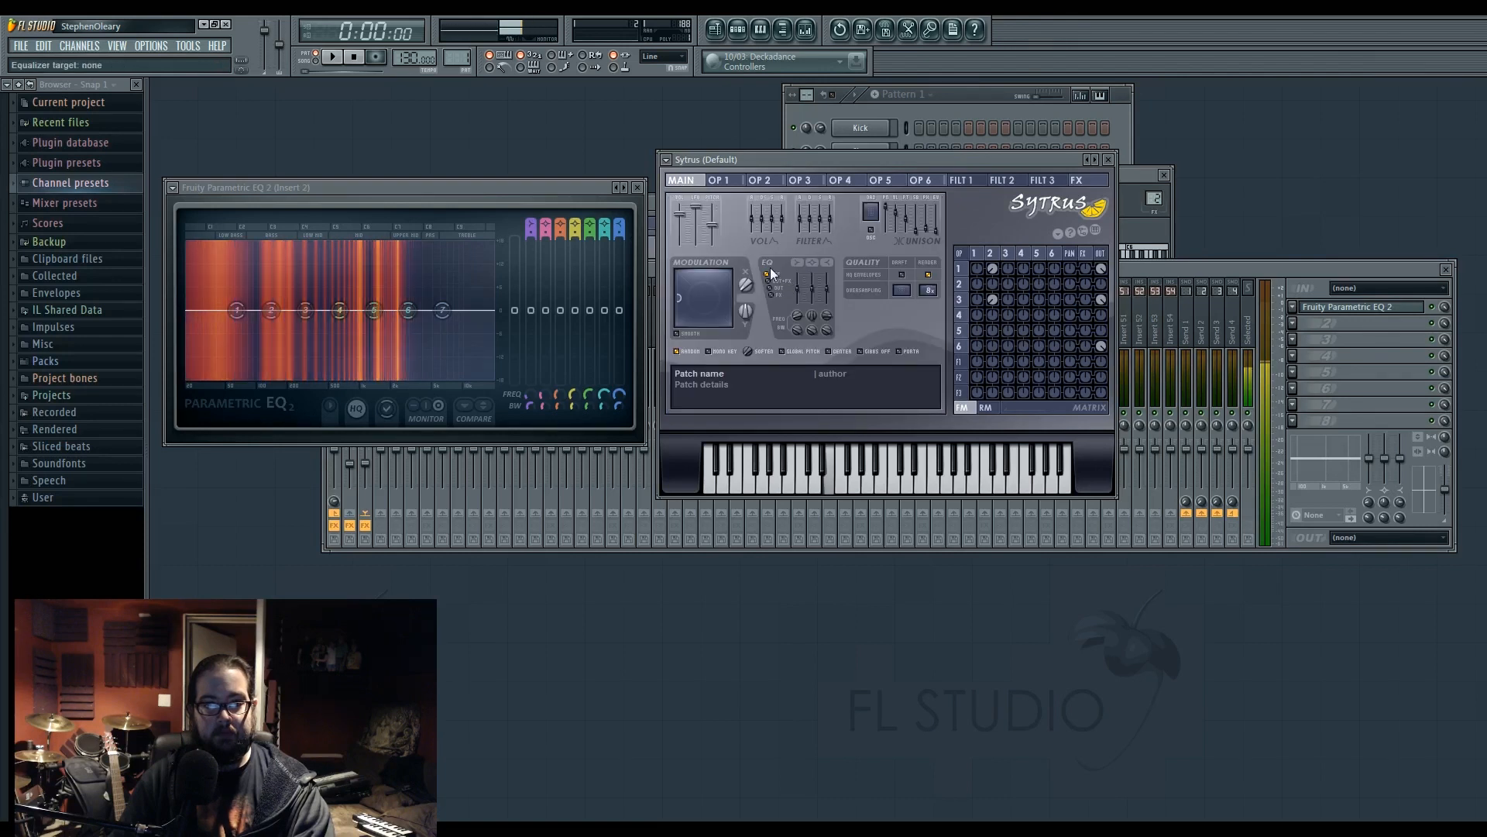
pyautogui.moveTo(746, 284); pyautogui.dragTo(745, 341)
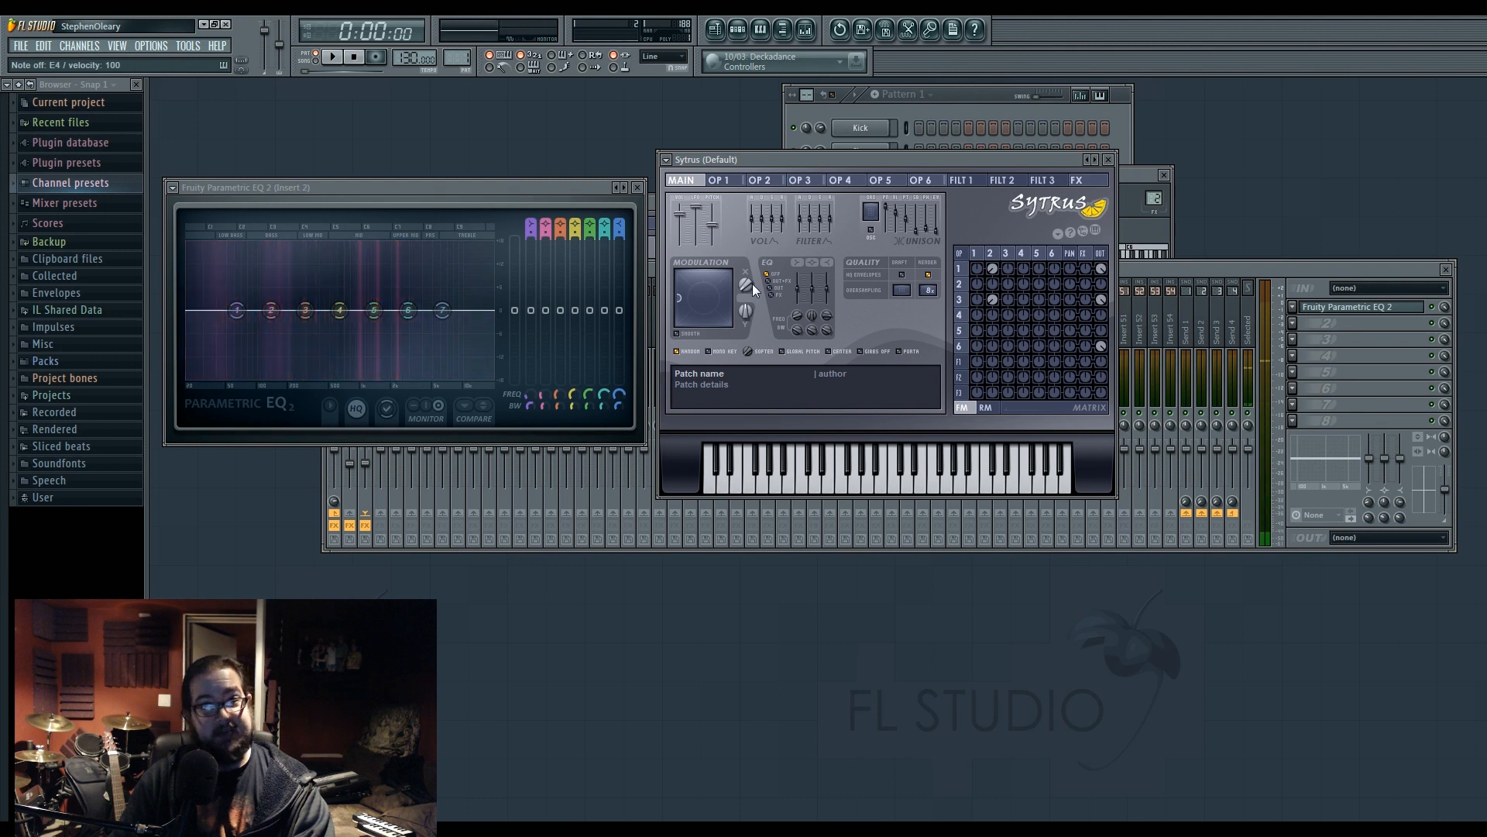
pyautogui.click(989, 253)
pyautogui.click(1005, 254)
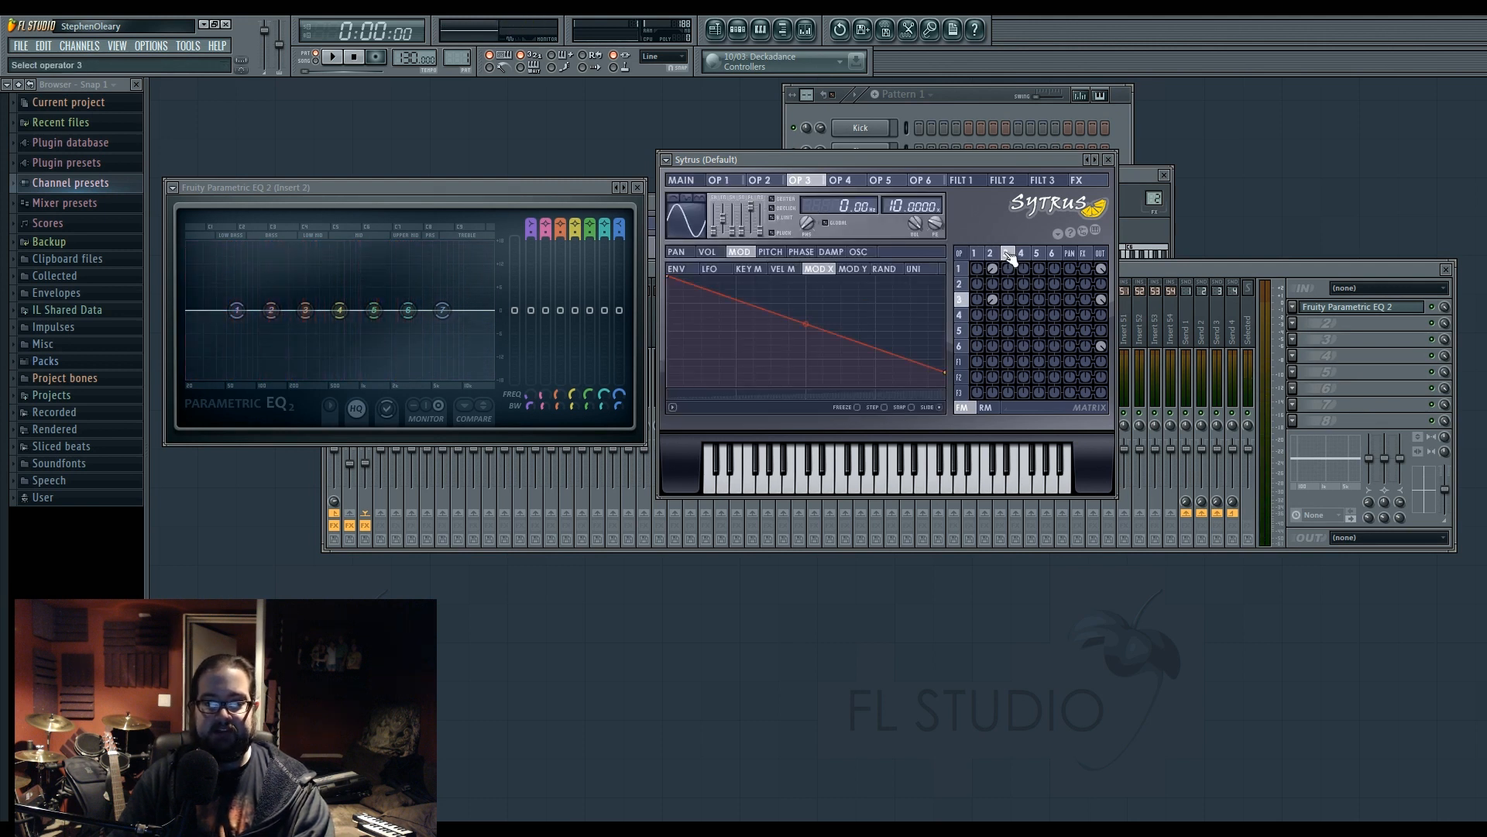
# Open the second Sytrus channel with the more complex patch and move its window clear for viewing
pyautogui.click(760, 31)
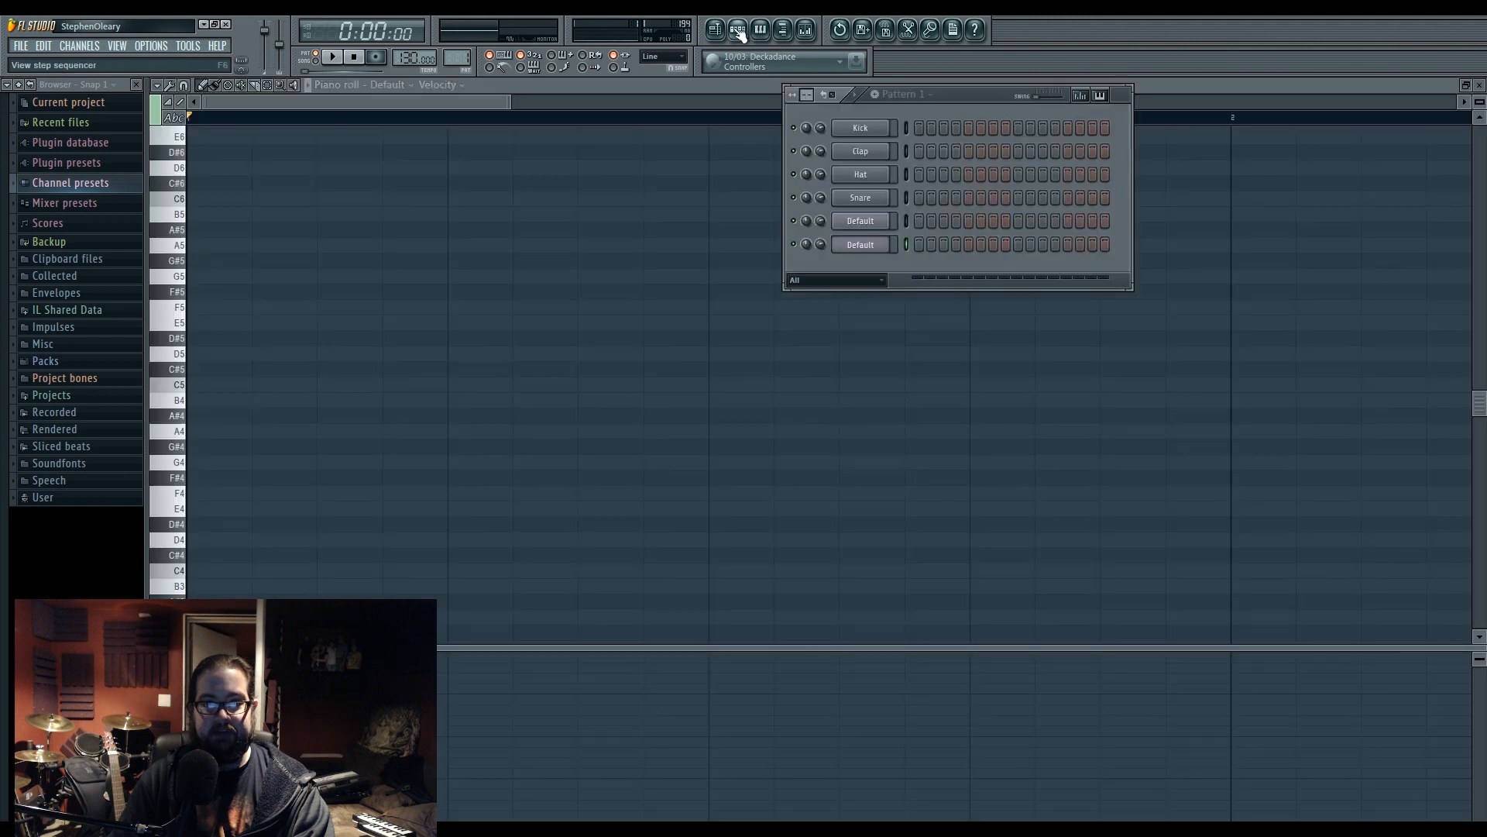
pyautogui.click(715, 29)
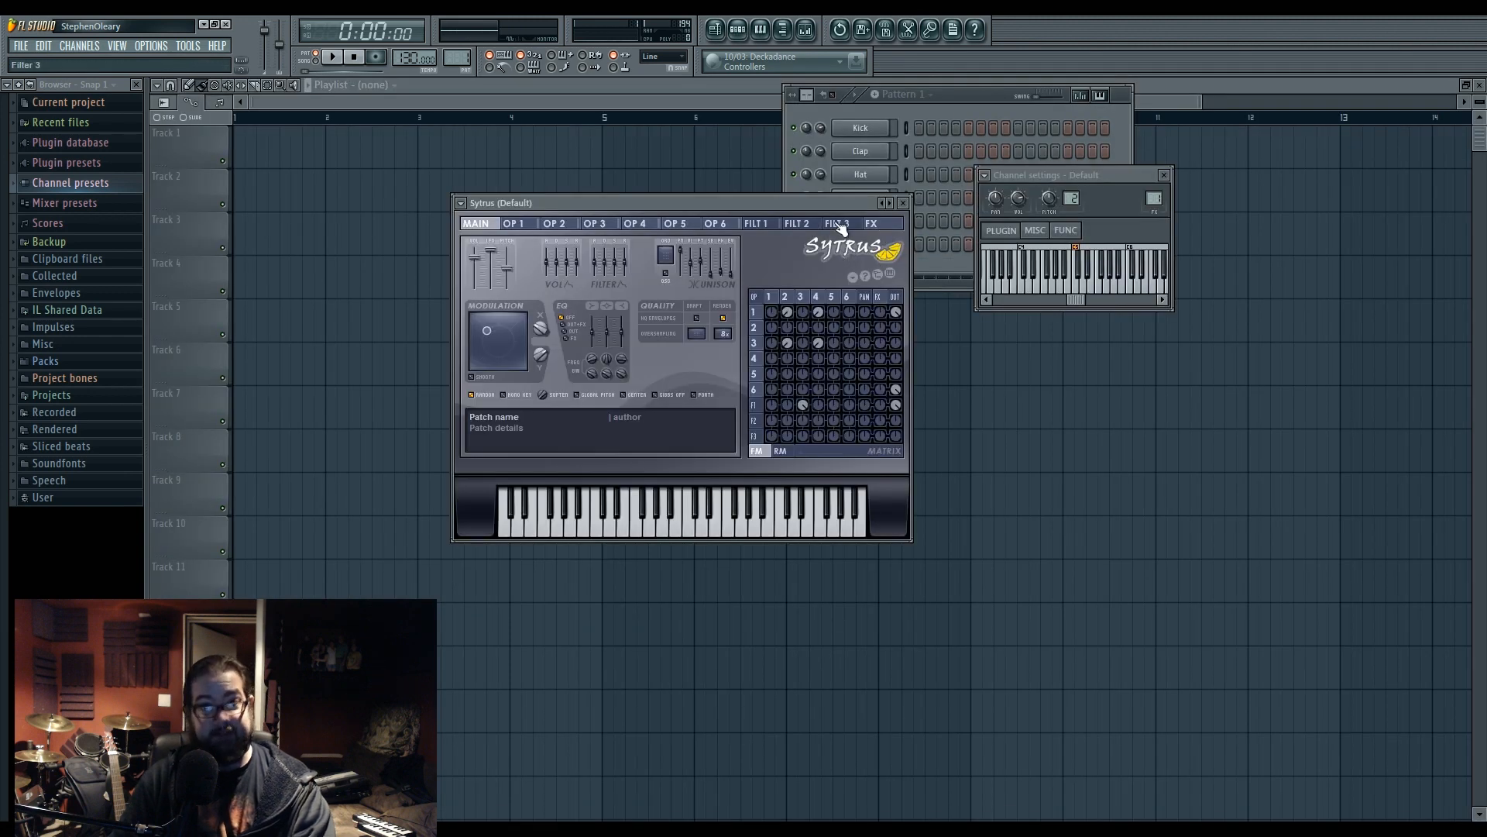
pyautogui.moveTo(839, 203); pyautogui.dragTo(885, 197)
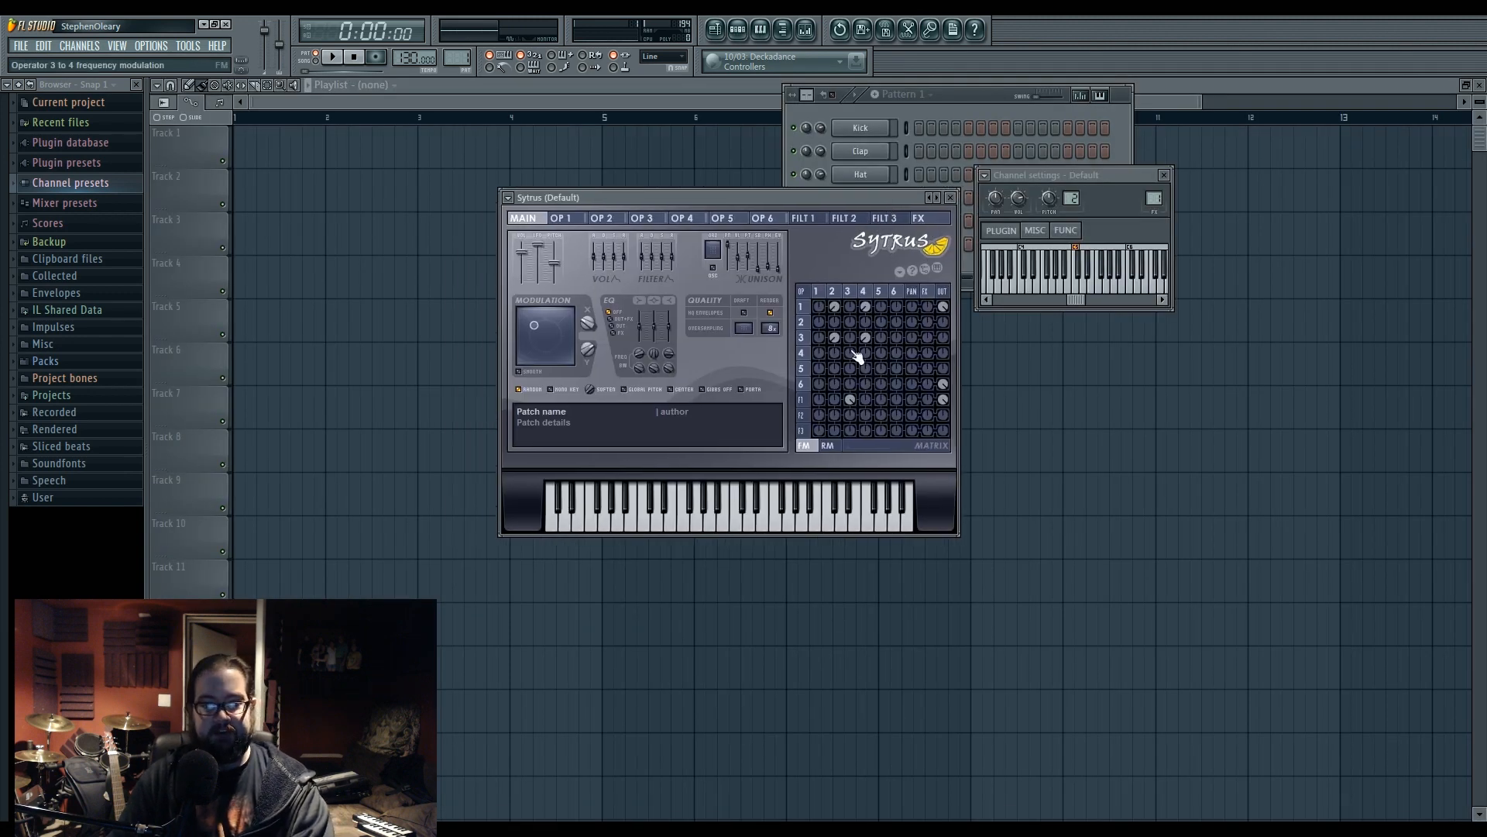
# Examine filter 1 and compare the Mod Y volume curves of operators 2 and 4
pyautogui.click(804, 401)
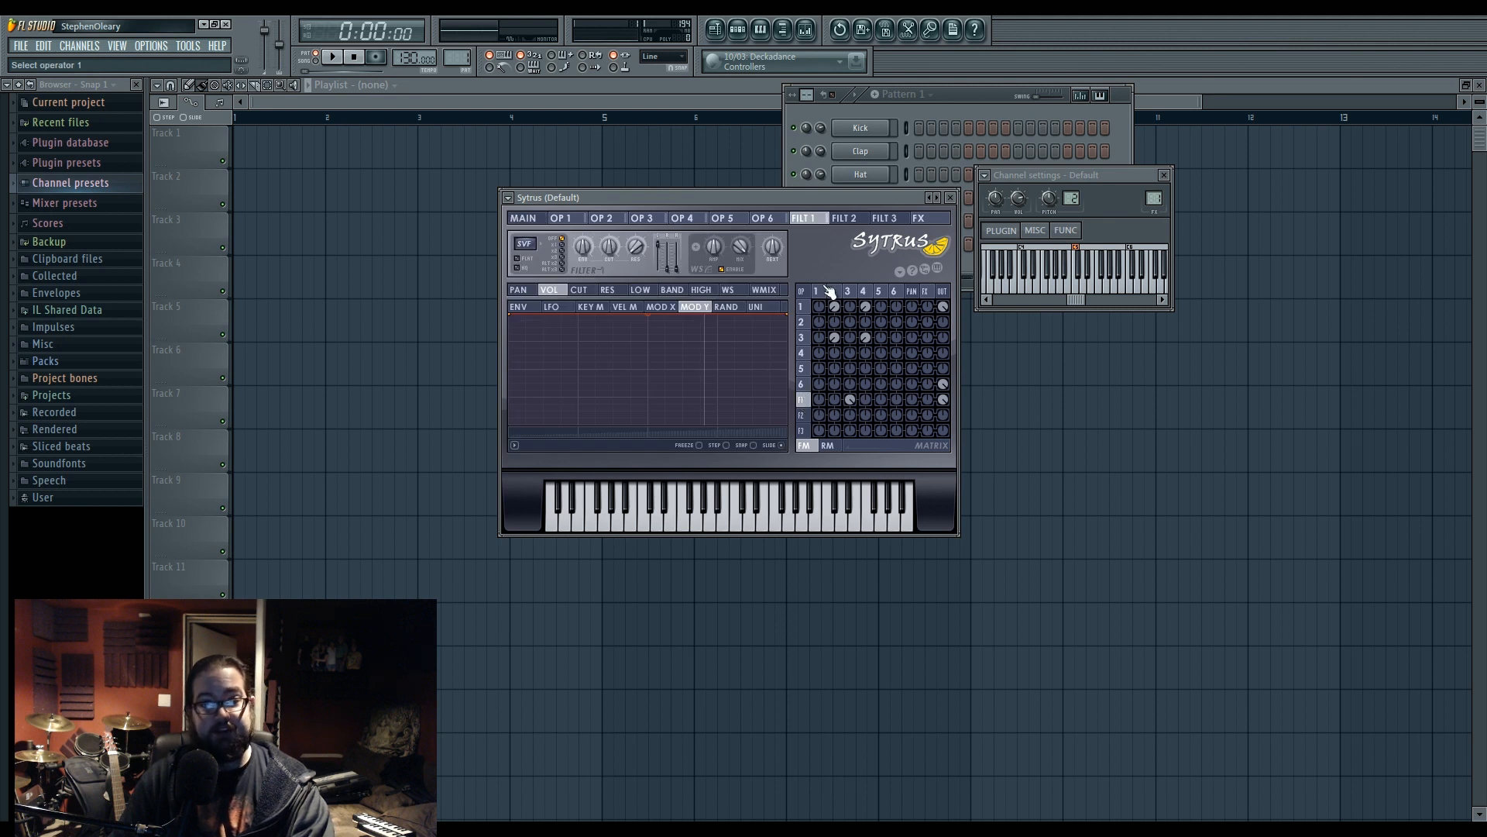
pyautogui.click(864, 291)
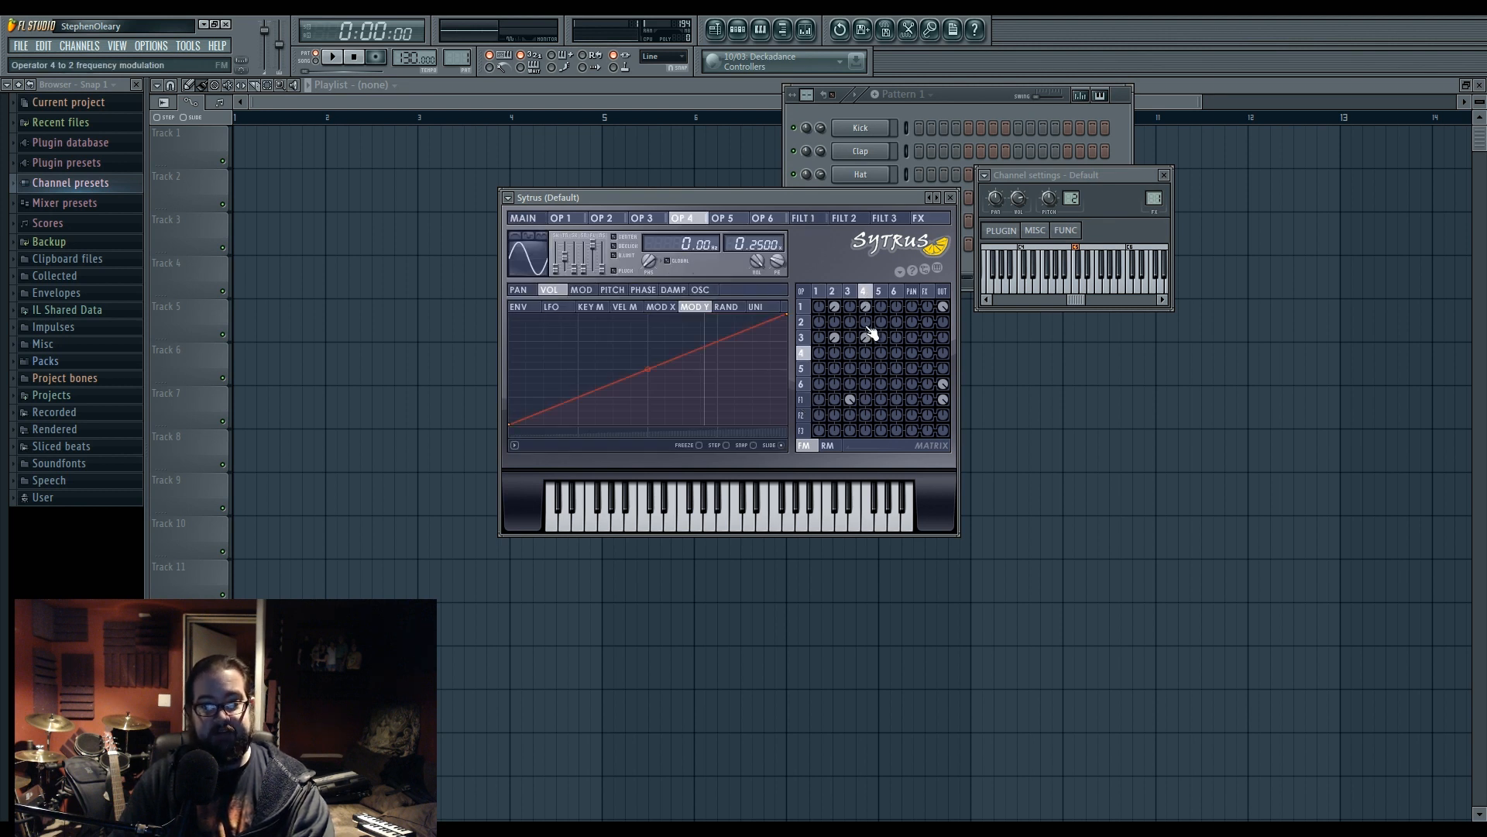
pyautogui.click(832, 291)
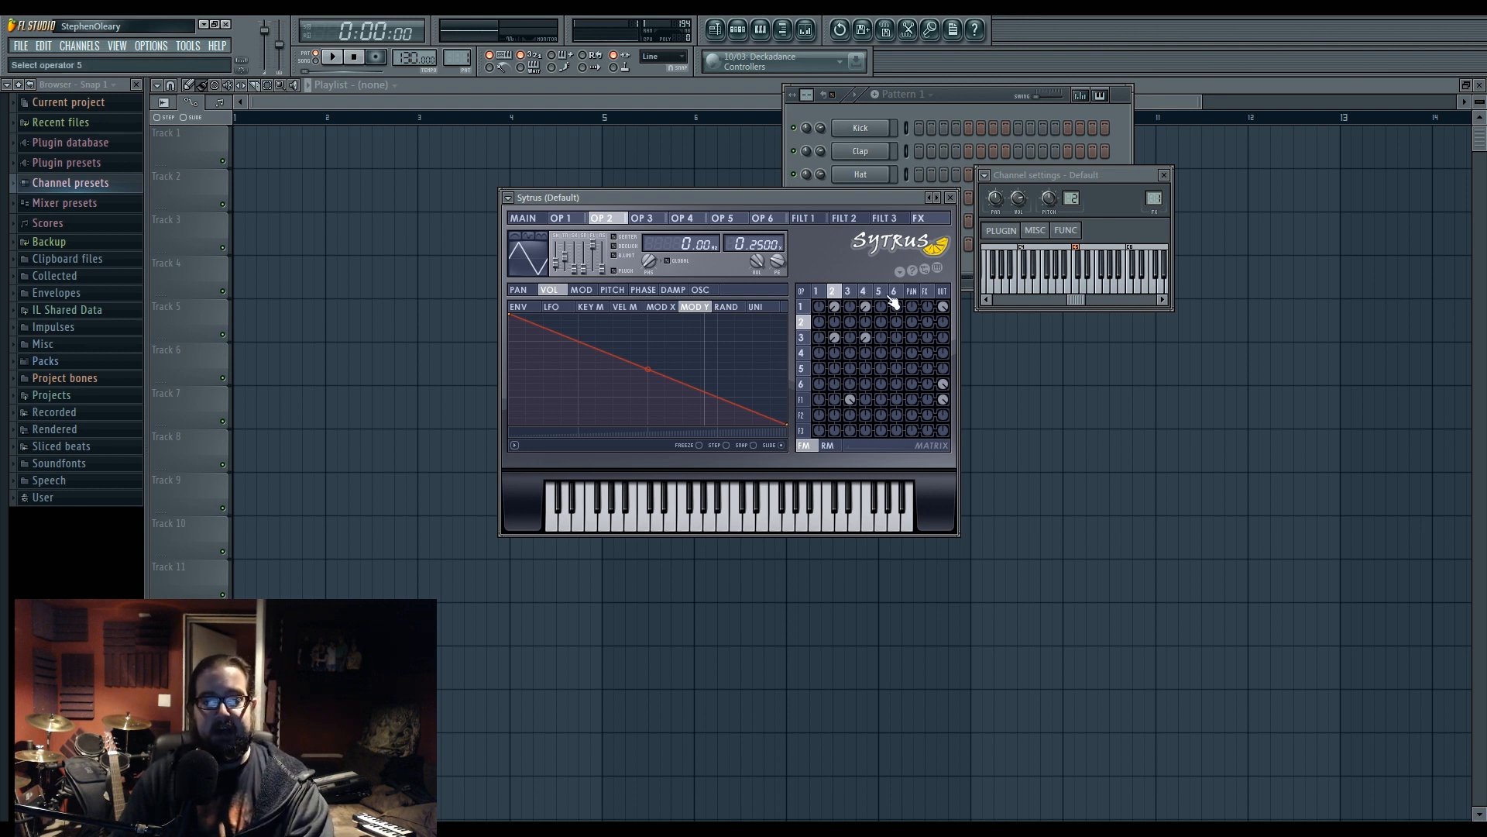
pyautogui.click(866, 292)
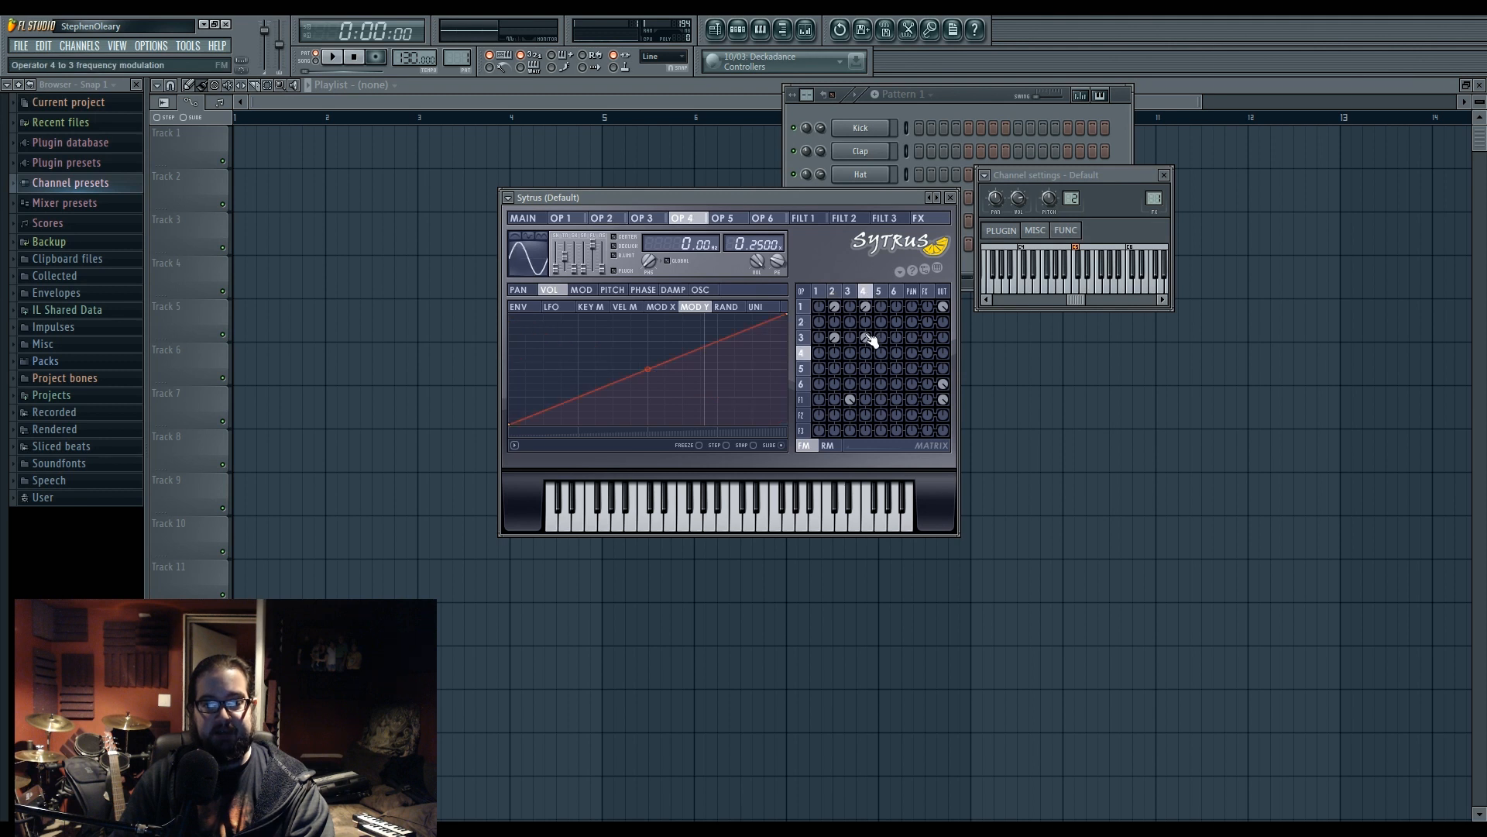
pyautogui.click(835, 291)
pyautogui.click(516, 218)
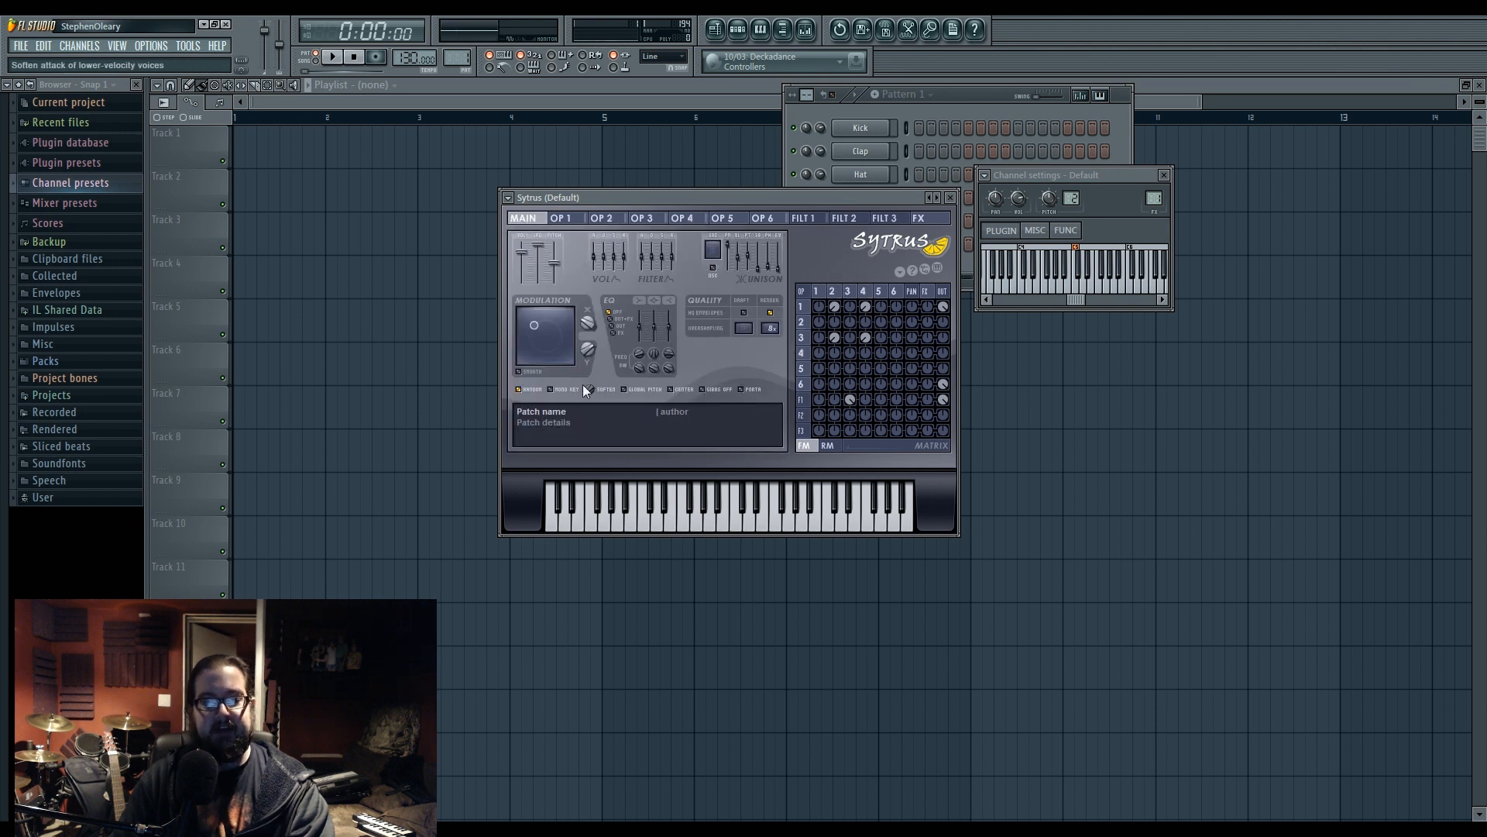
# Sweep the master Modulation X and Modulation Y to hear how each changes the patch
pyautogui.moveTo(589, 353); pyautogui.dragTo(588, 376)
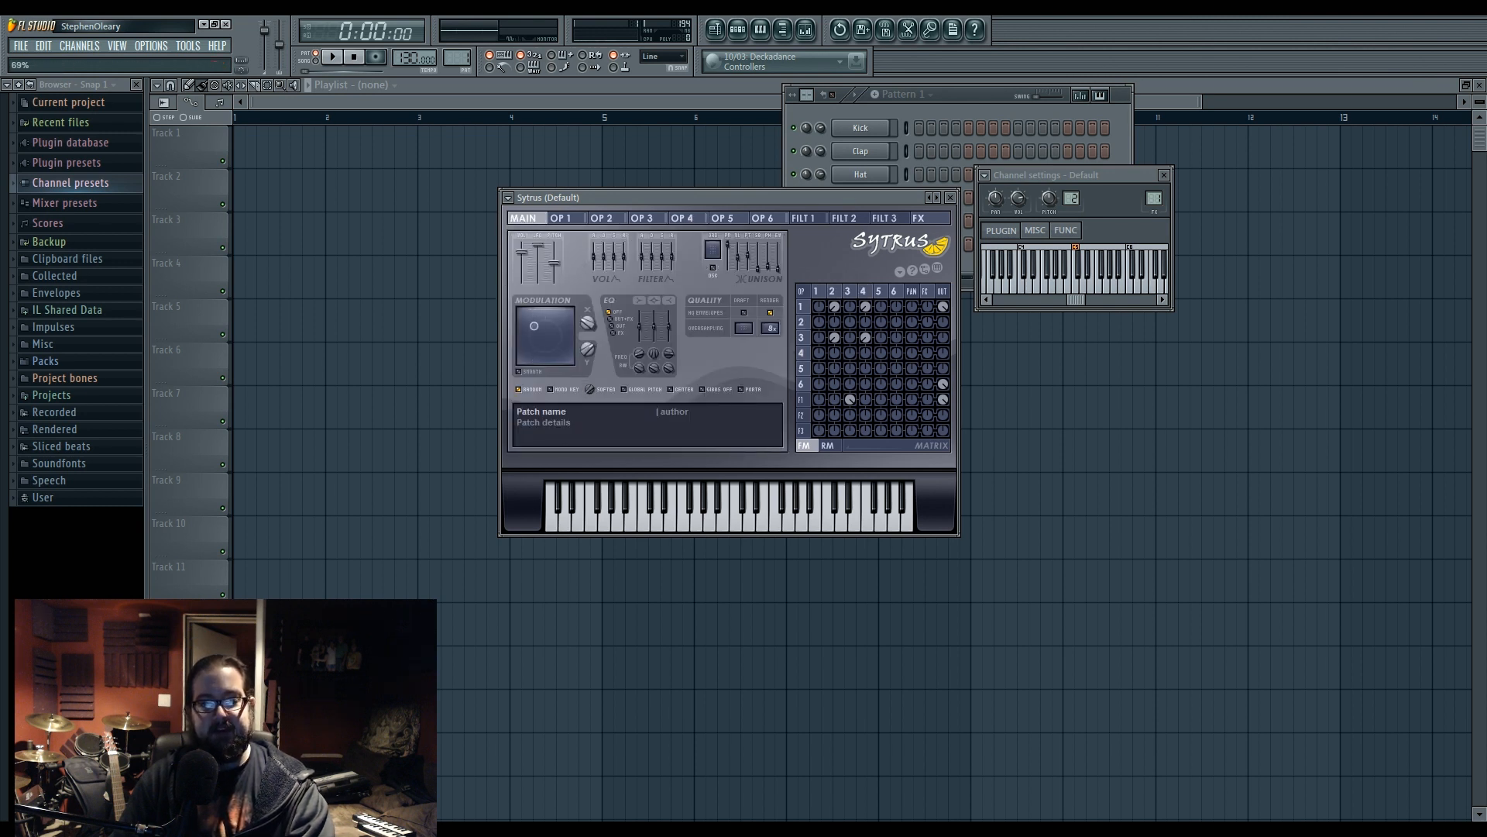
pyautogui.moveTo(589, 323); pyautogui.dragTo(585, 372)
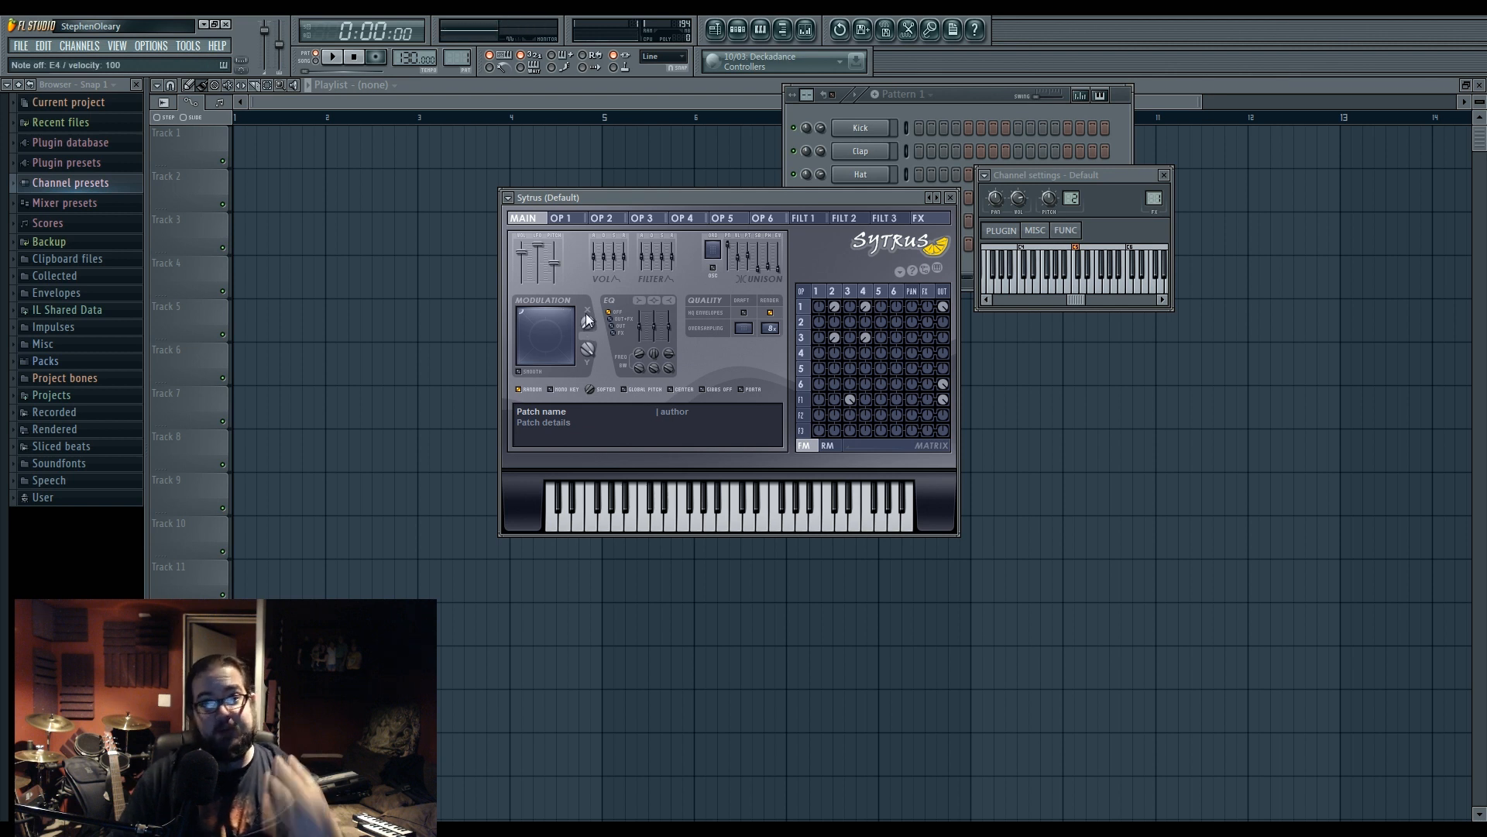
pyautogui.moveTo(588, 348); pyautogui.dragTo(588, 340)
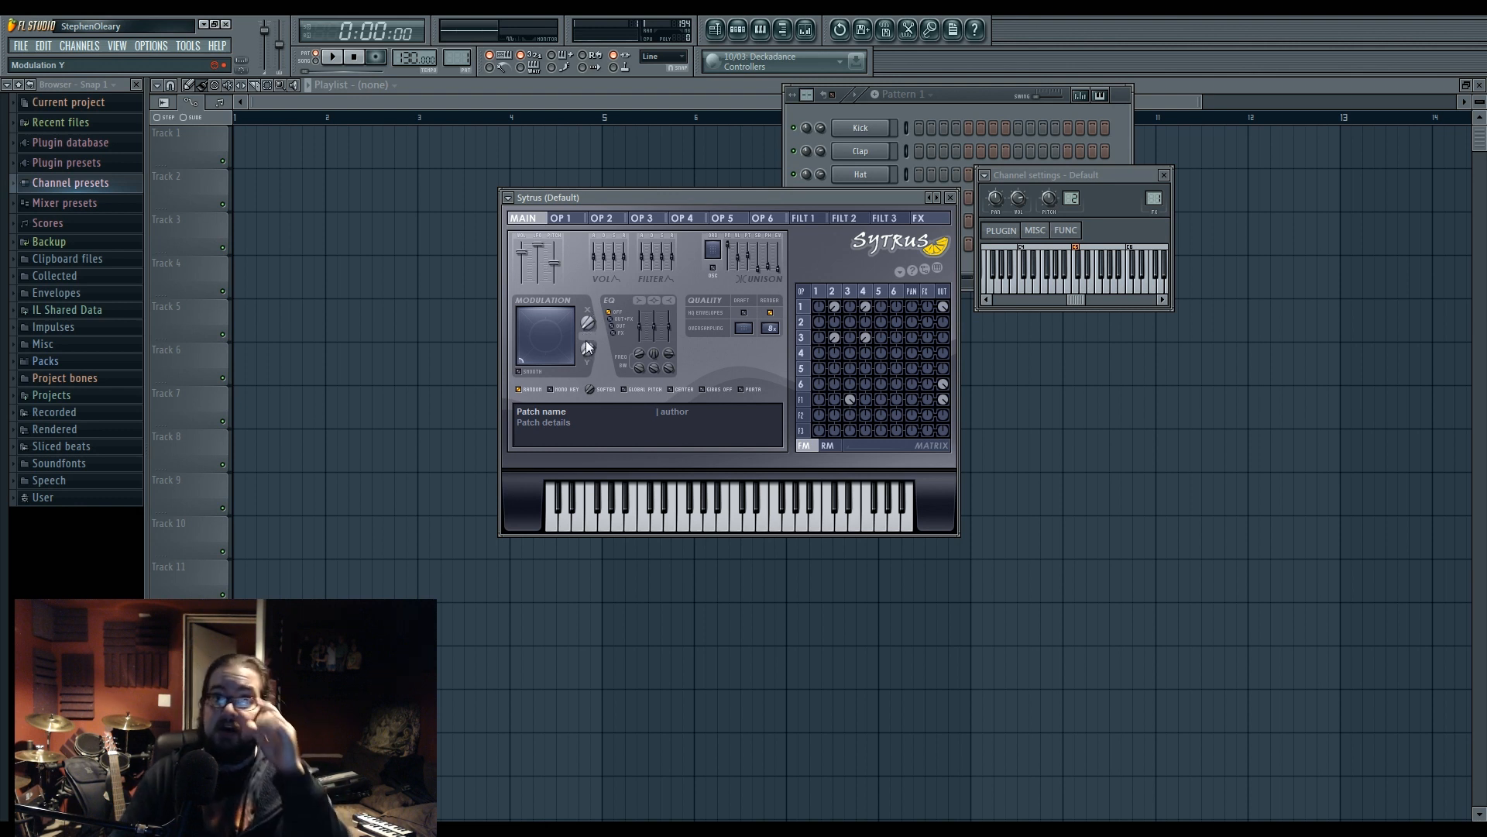
pyautogui.moveTo(585, 332)
pyautogui.mouseDown()
pyautogui.moveTo(585, 288)
pyautogui.moveTo(585, 331)
pyautogui.mouseUp()
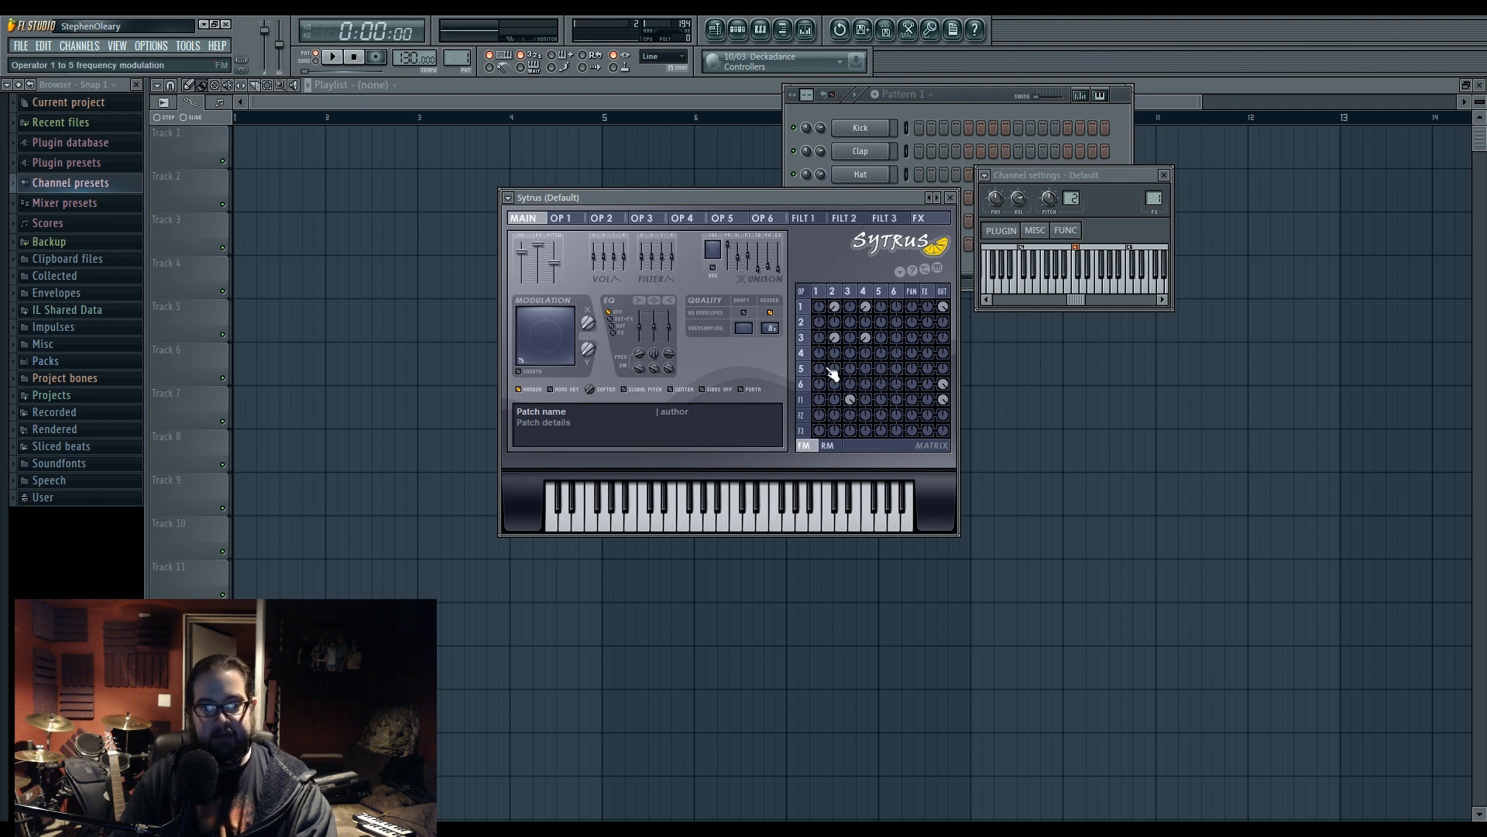
# Review operator 3, and compare filter 1's sound with the waveshaper disabled and enabled while playing a note
pyautogui.click(851, 292)
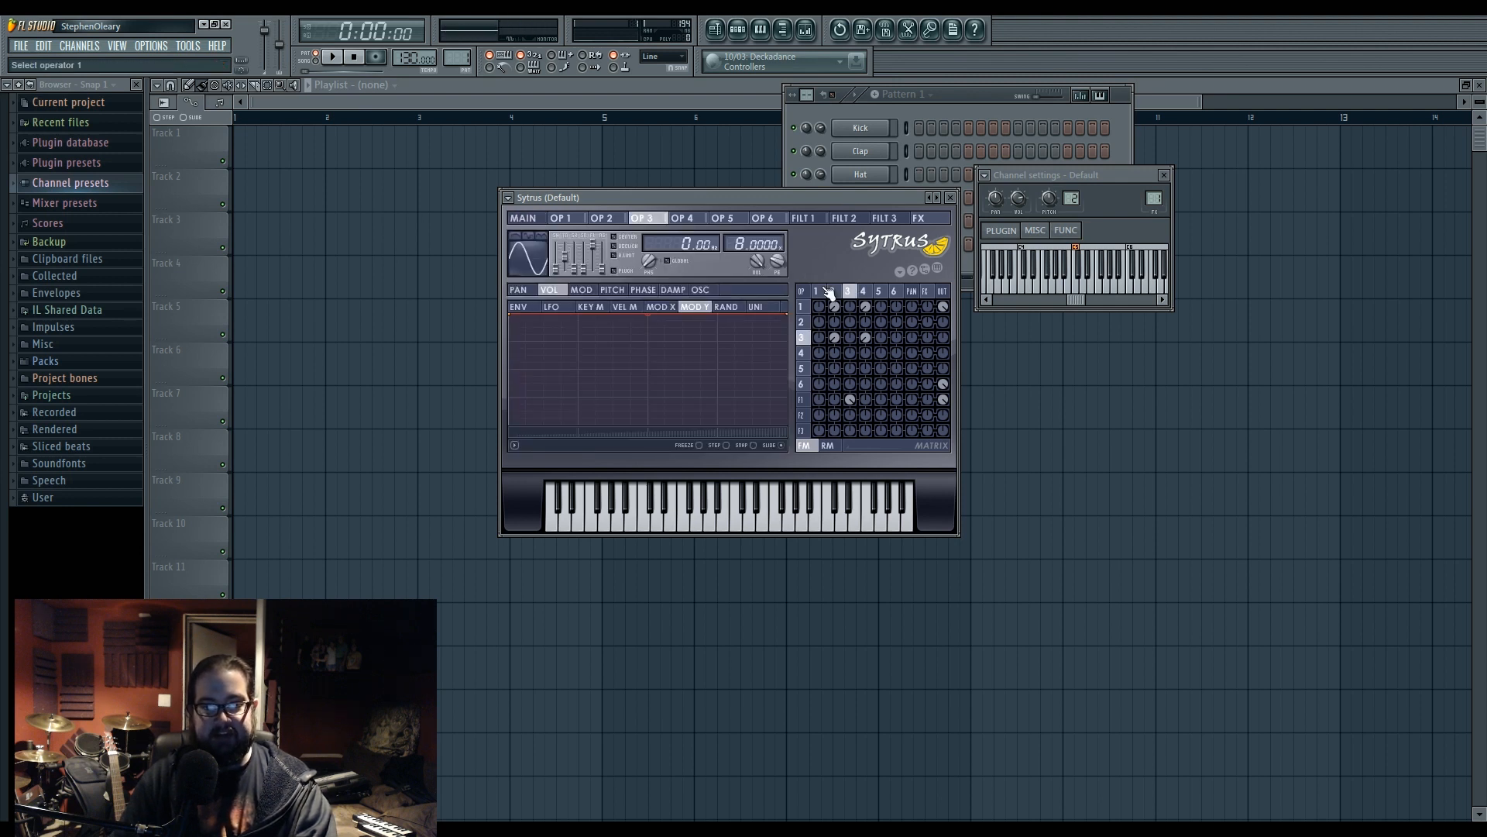
pyautogui.click(810, 398)
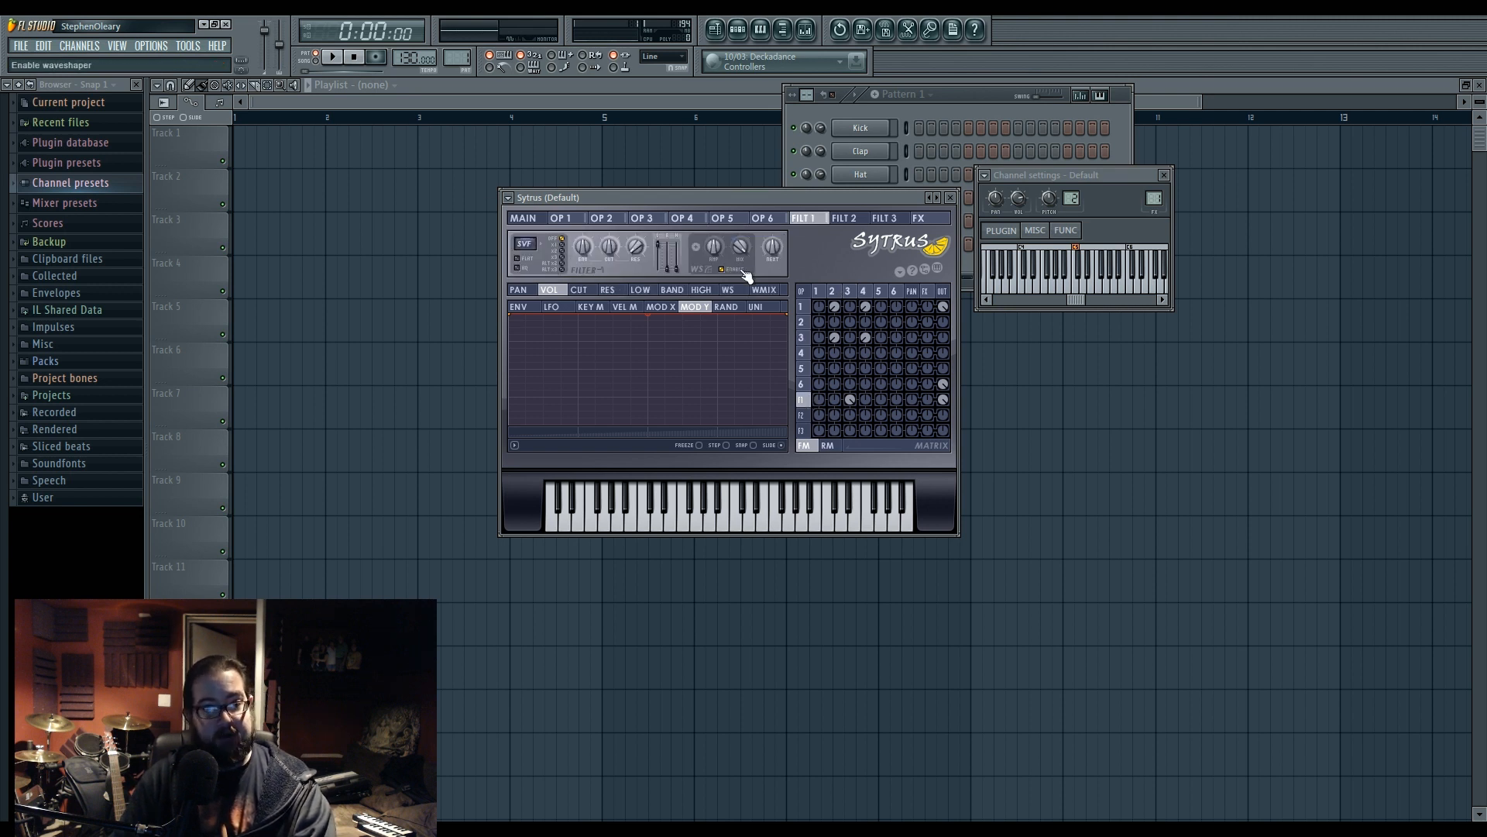
pyautogui.press('v')
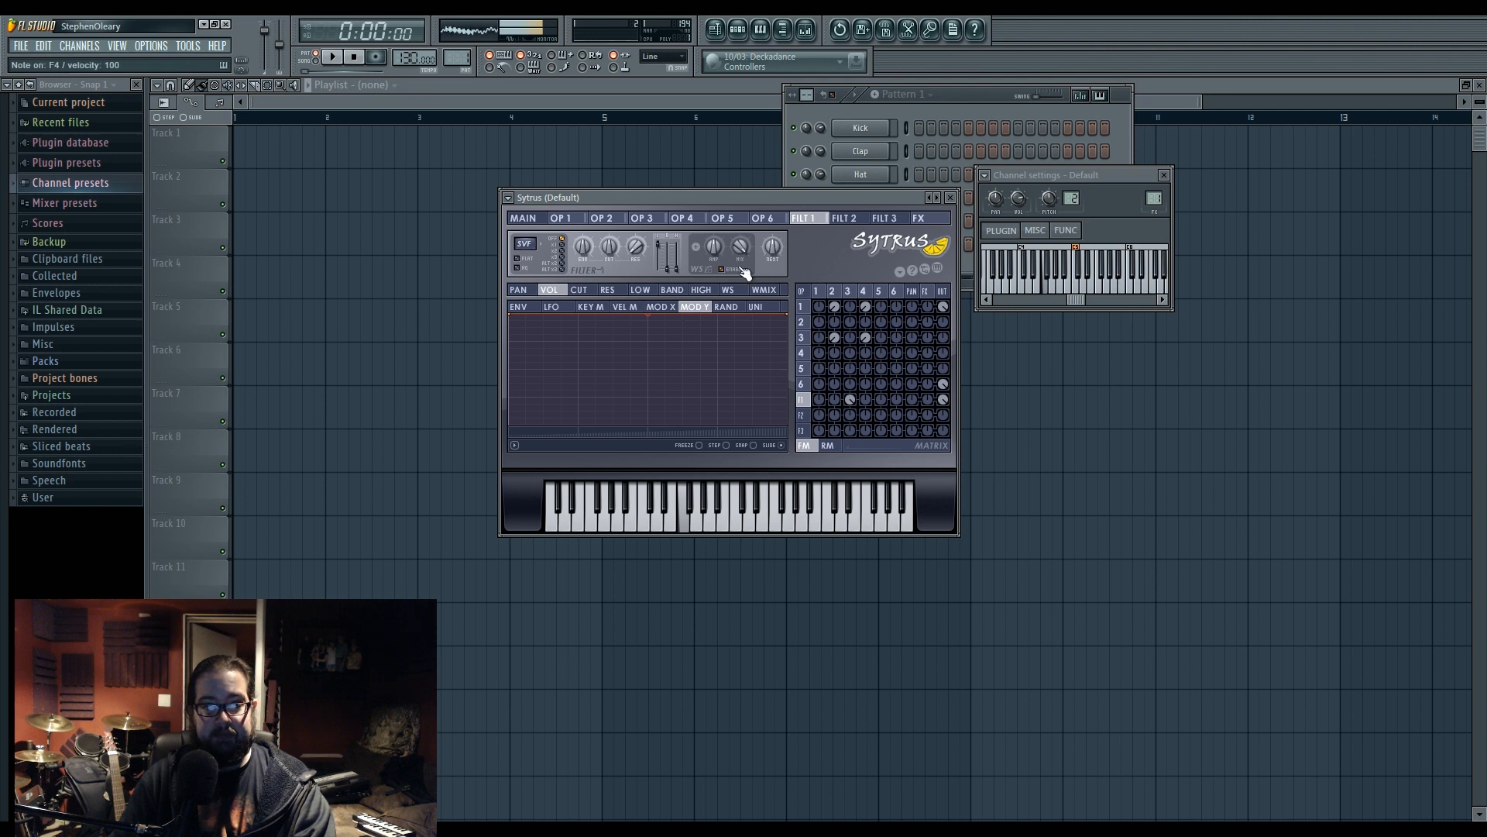
pyautogui.click(739, 269)
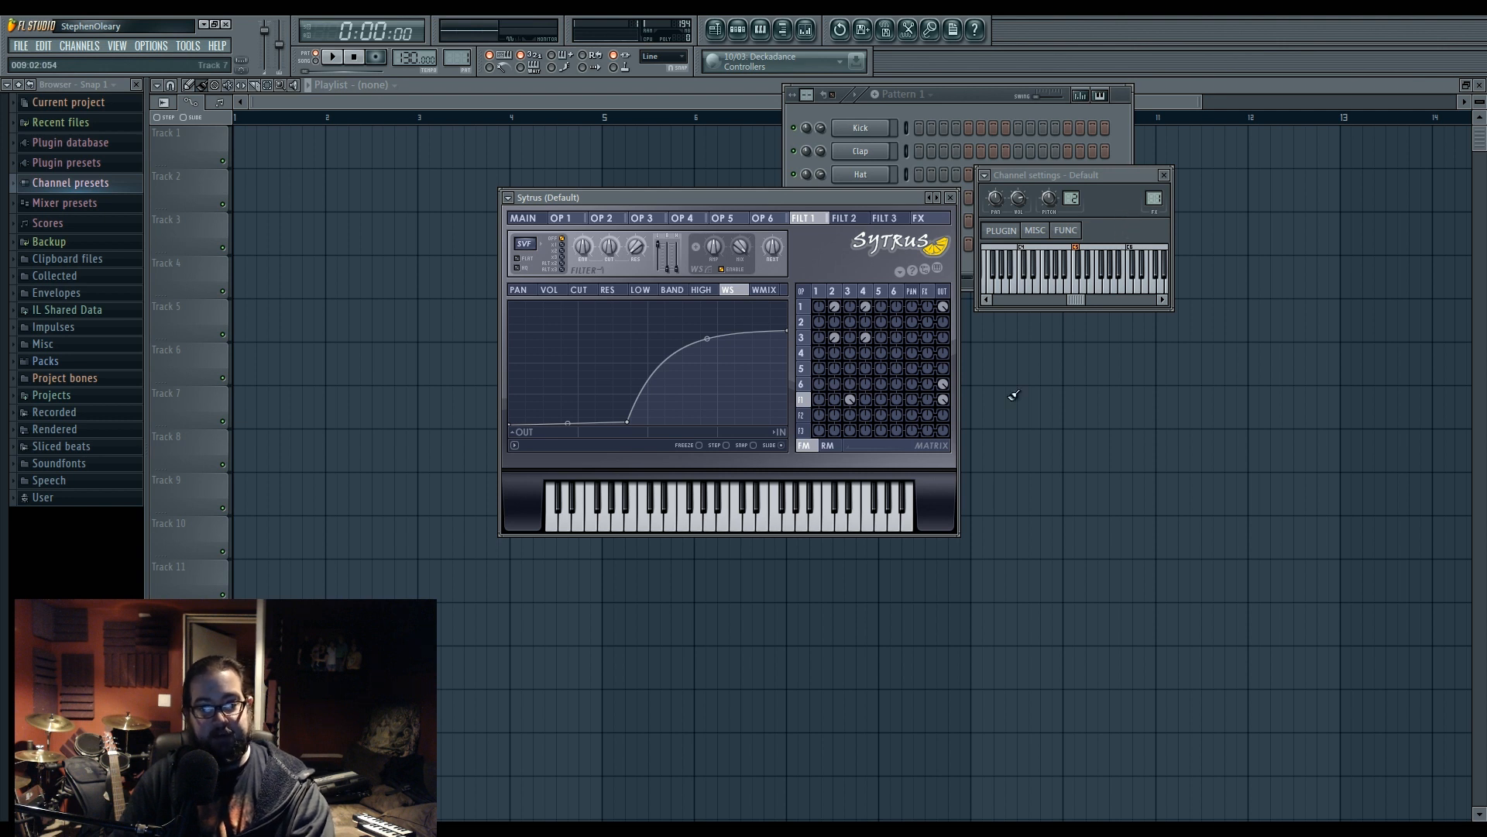
# Check operator 1's oscillator waveform and output routing, and audition the patch from the master modulation section
pyautogui.click(802, 308)
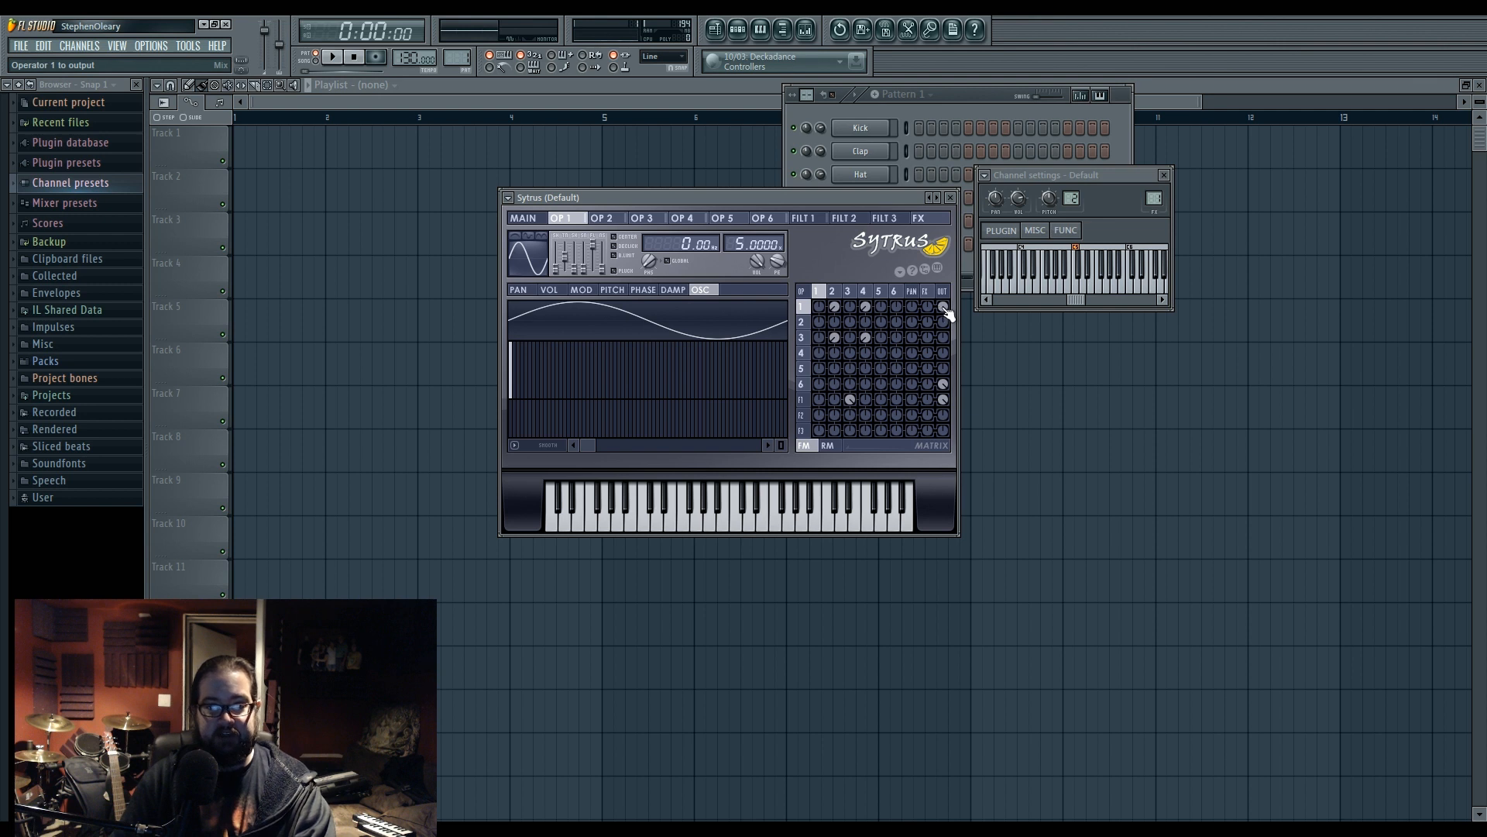
pyautogui.click(534, 219)
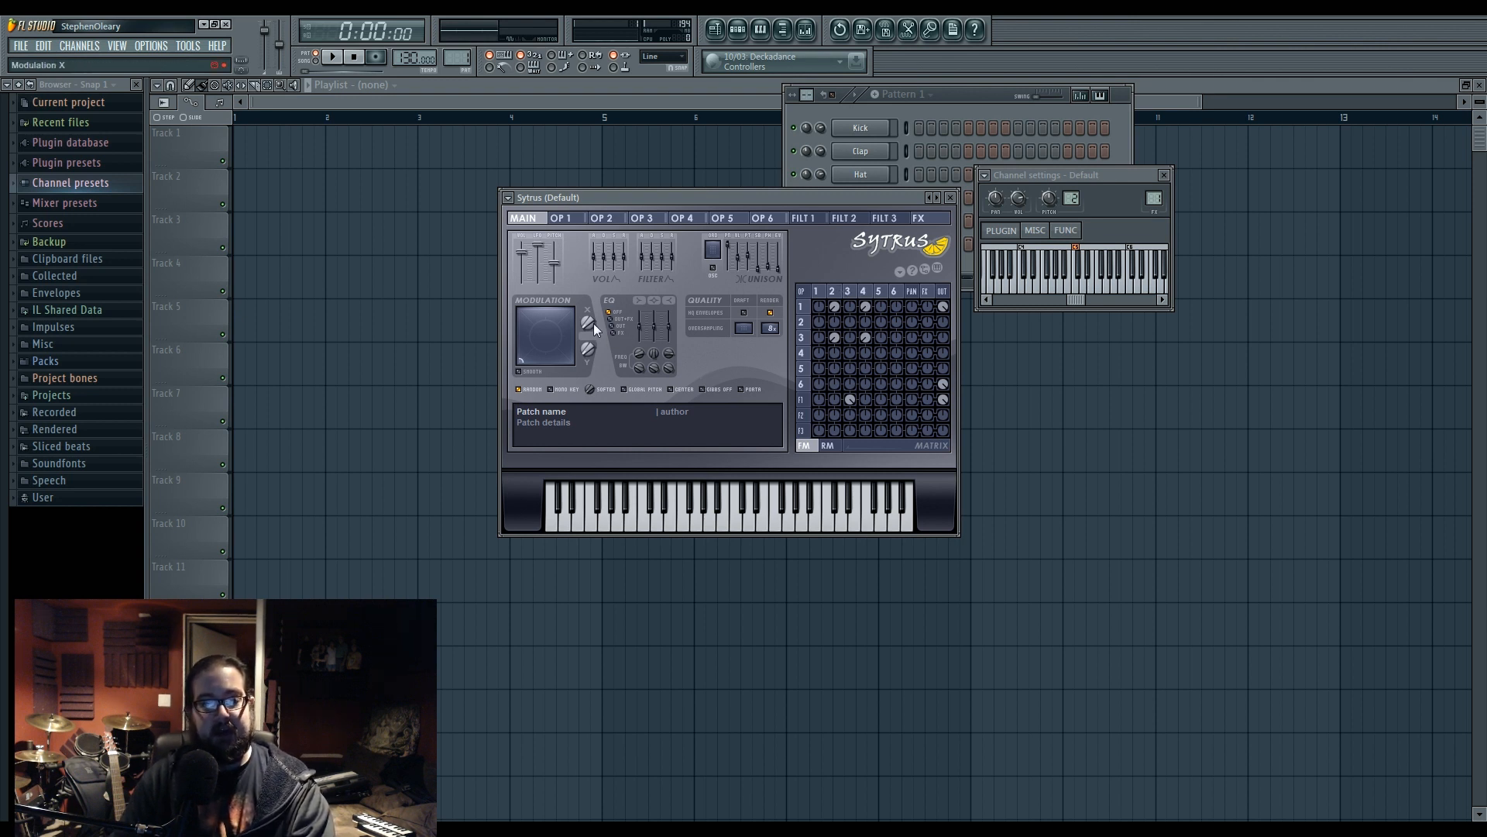
pyautogui.press('c')
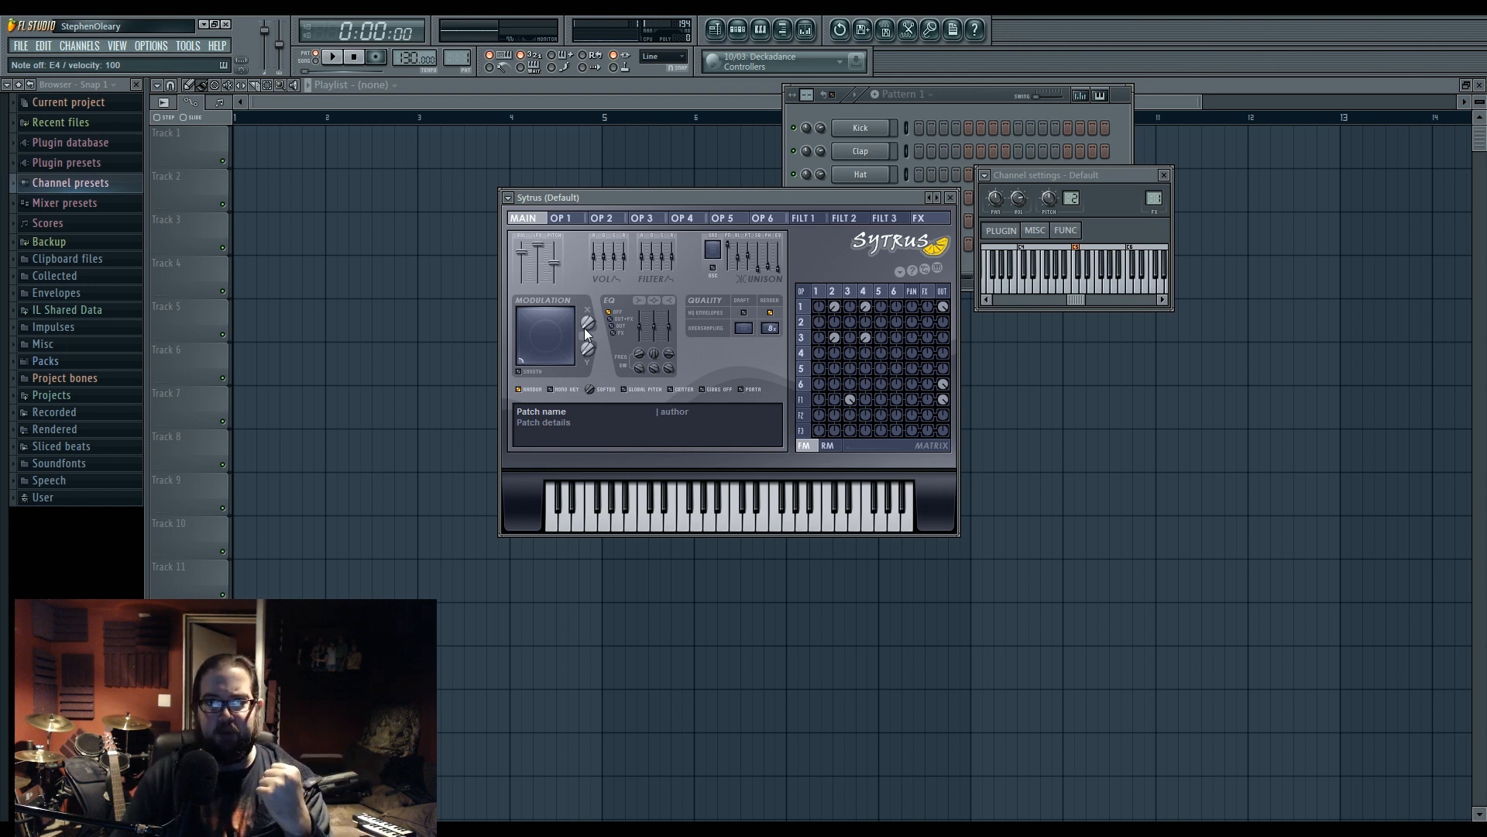
# Inspect operator 4's Mod Y volume curve and sweep the master Modulation Y to hear its effect on the patch
pyautogui.click(863, 291)
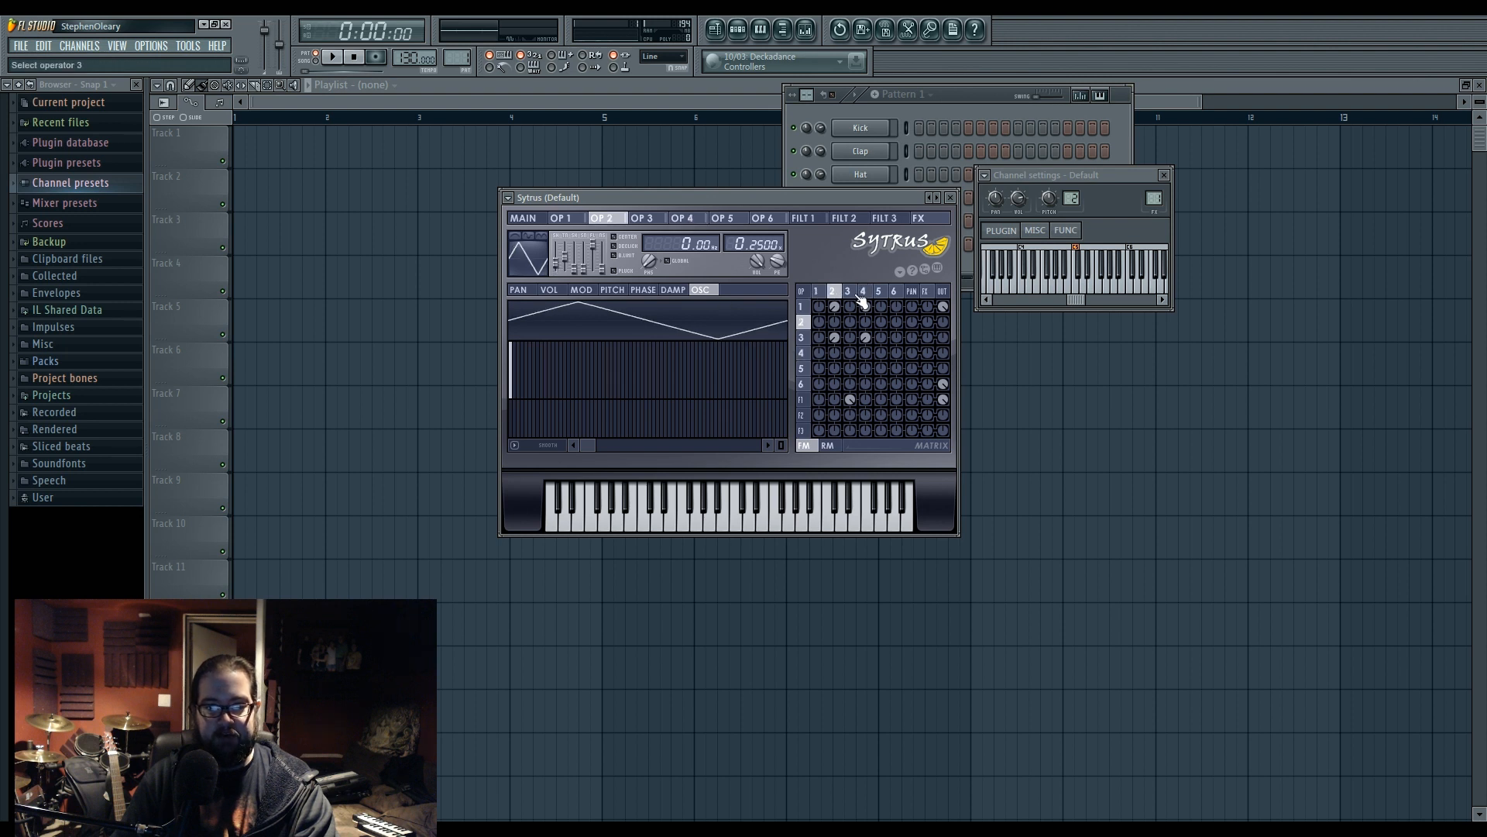
pyautogui.click(550, 290)
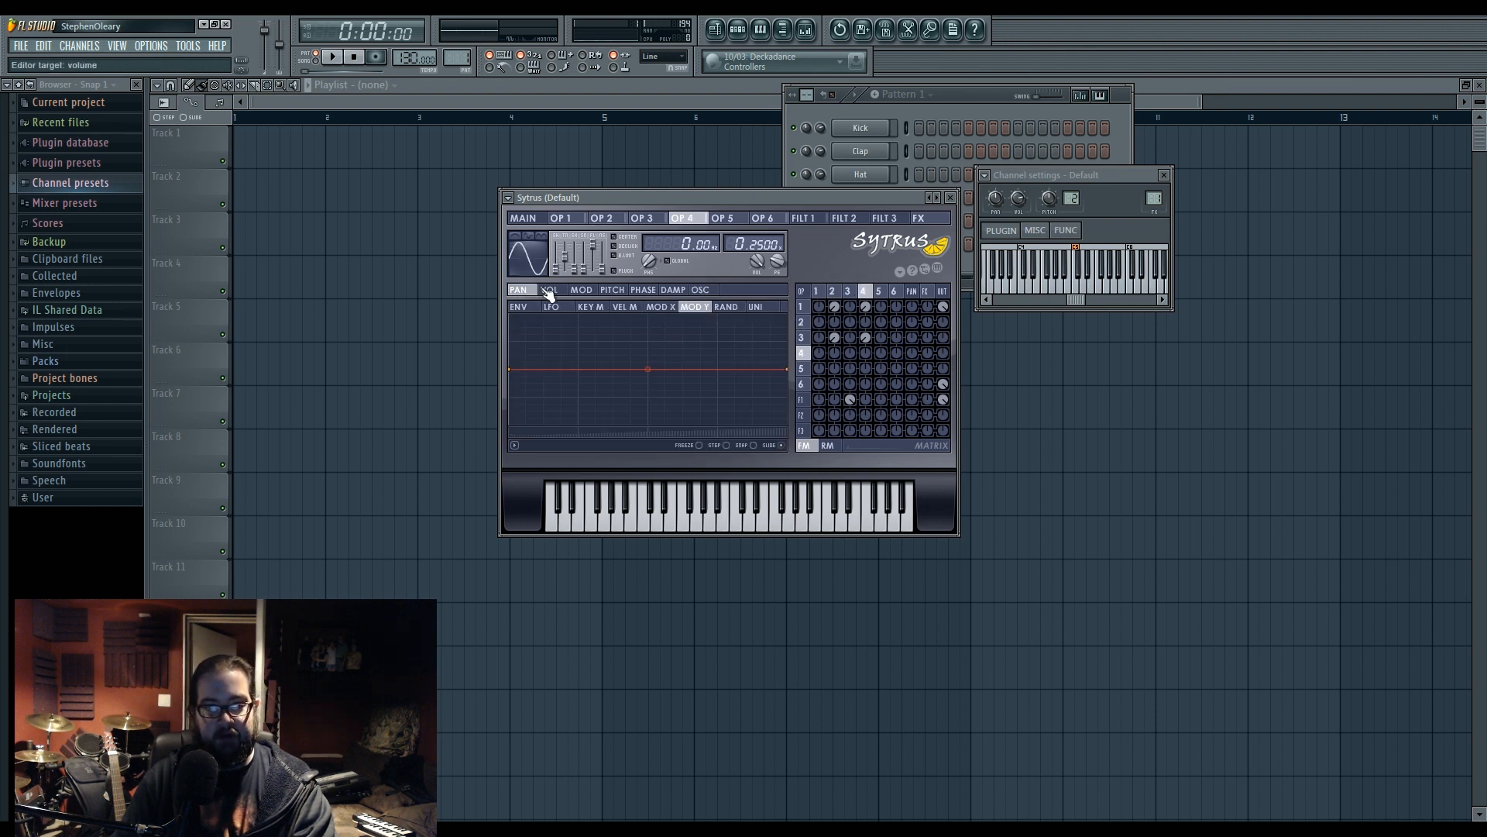
pyautogui.click(695, 306)
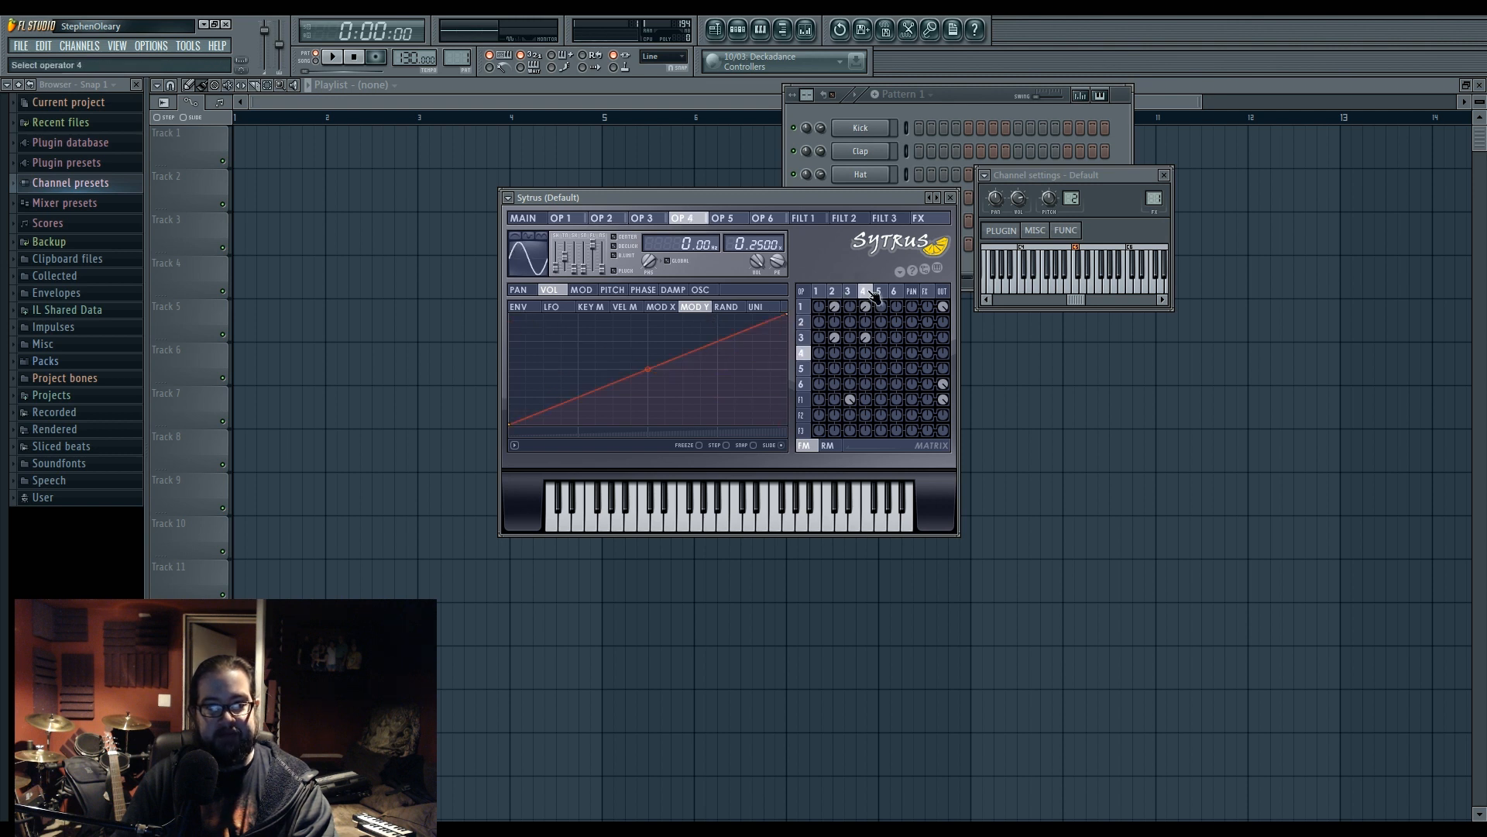
pyautogui.click(537, 221)
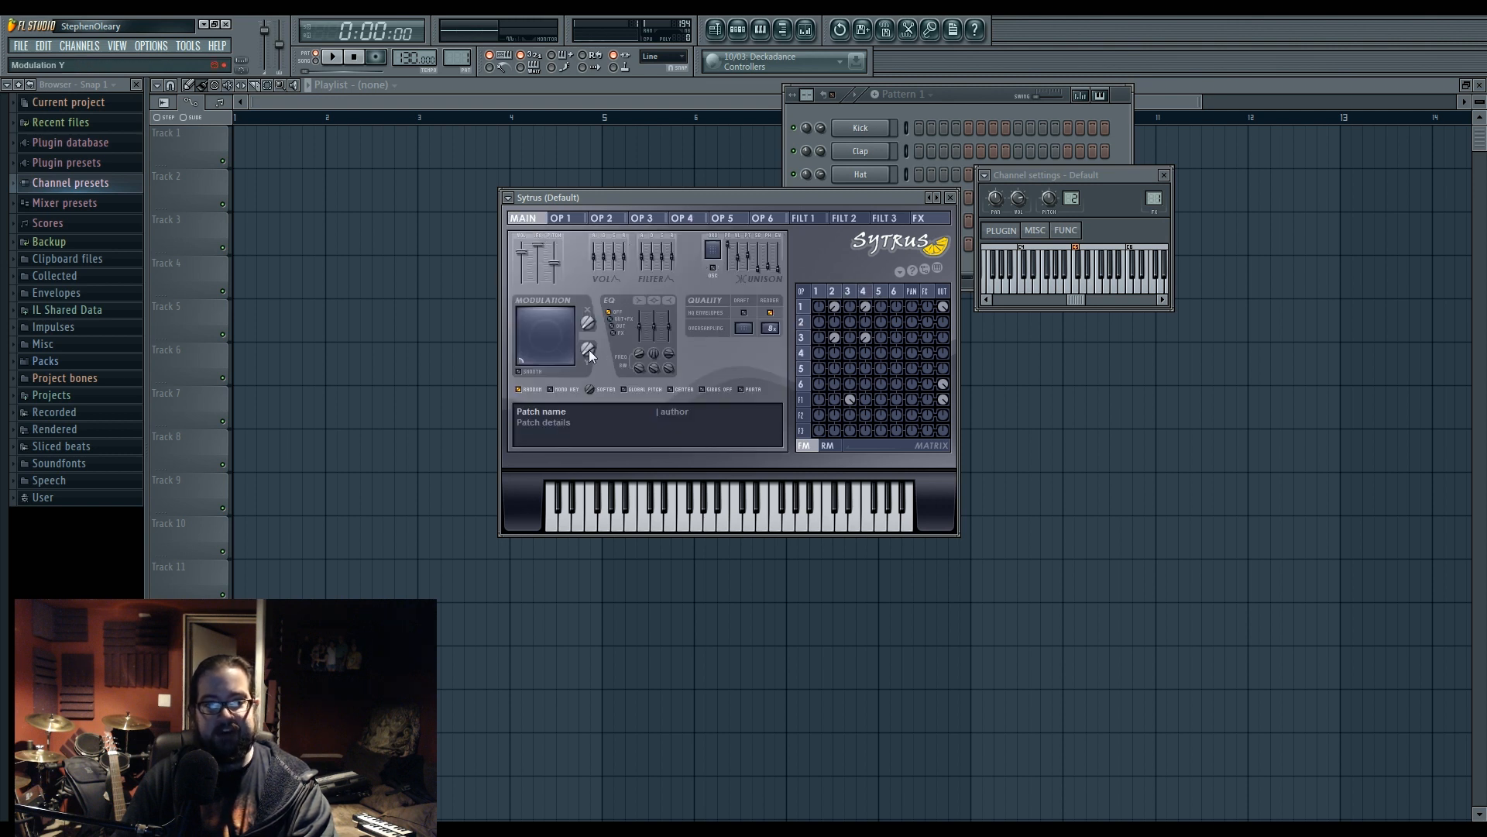
pyautogui.moveTo(587, 350); pyautogui.dragTo(588, 310)
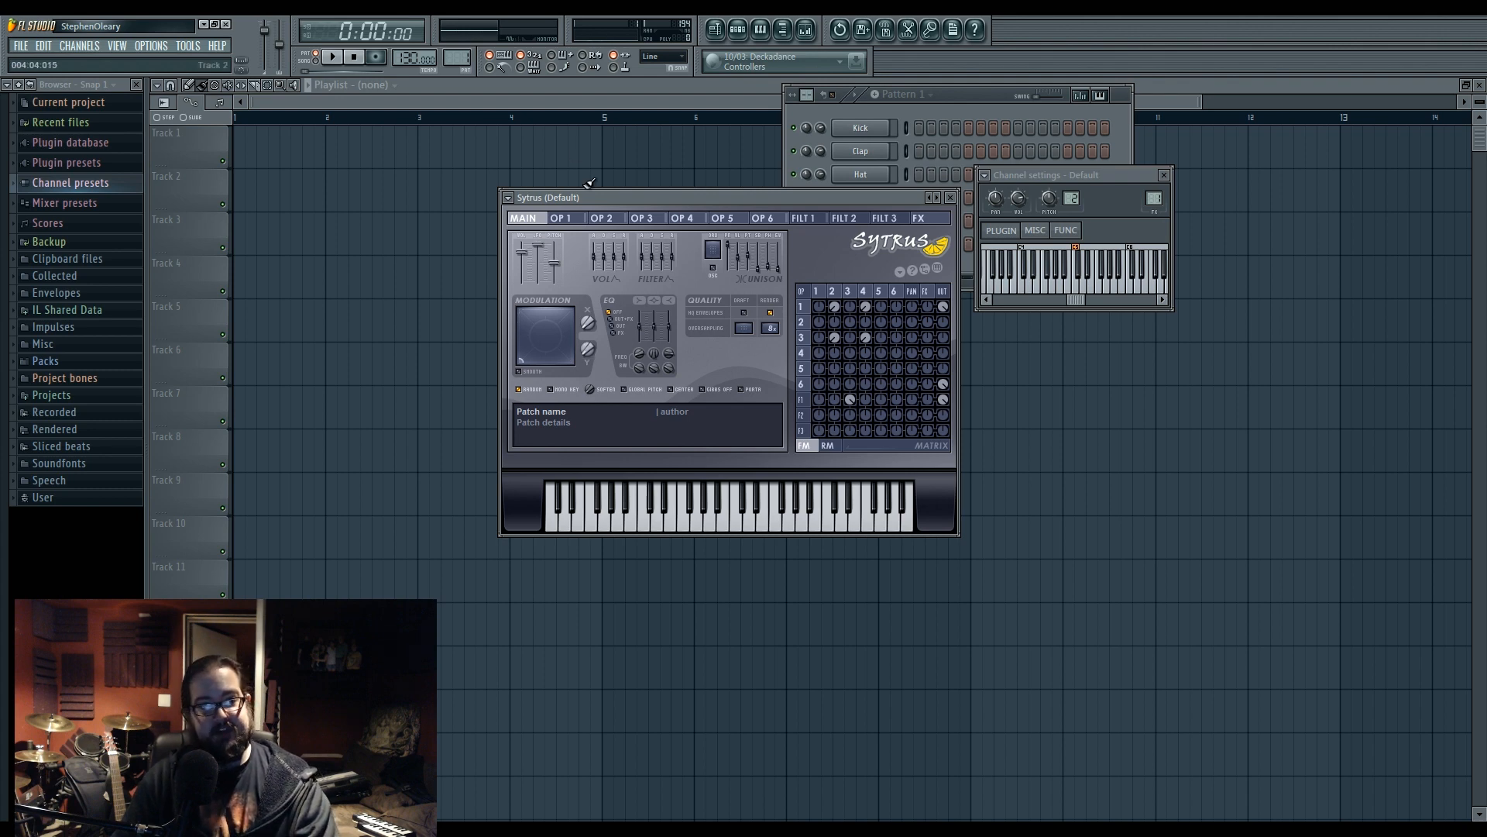
pyautogui.moveTo(586, 201); pyautogui.dragTo(555, 216)
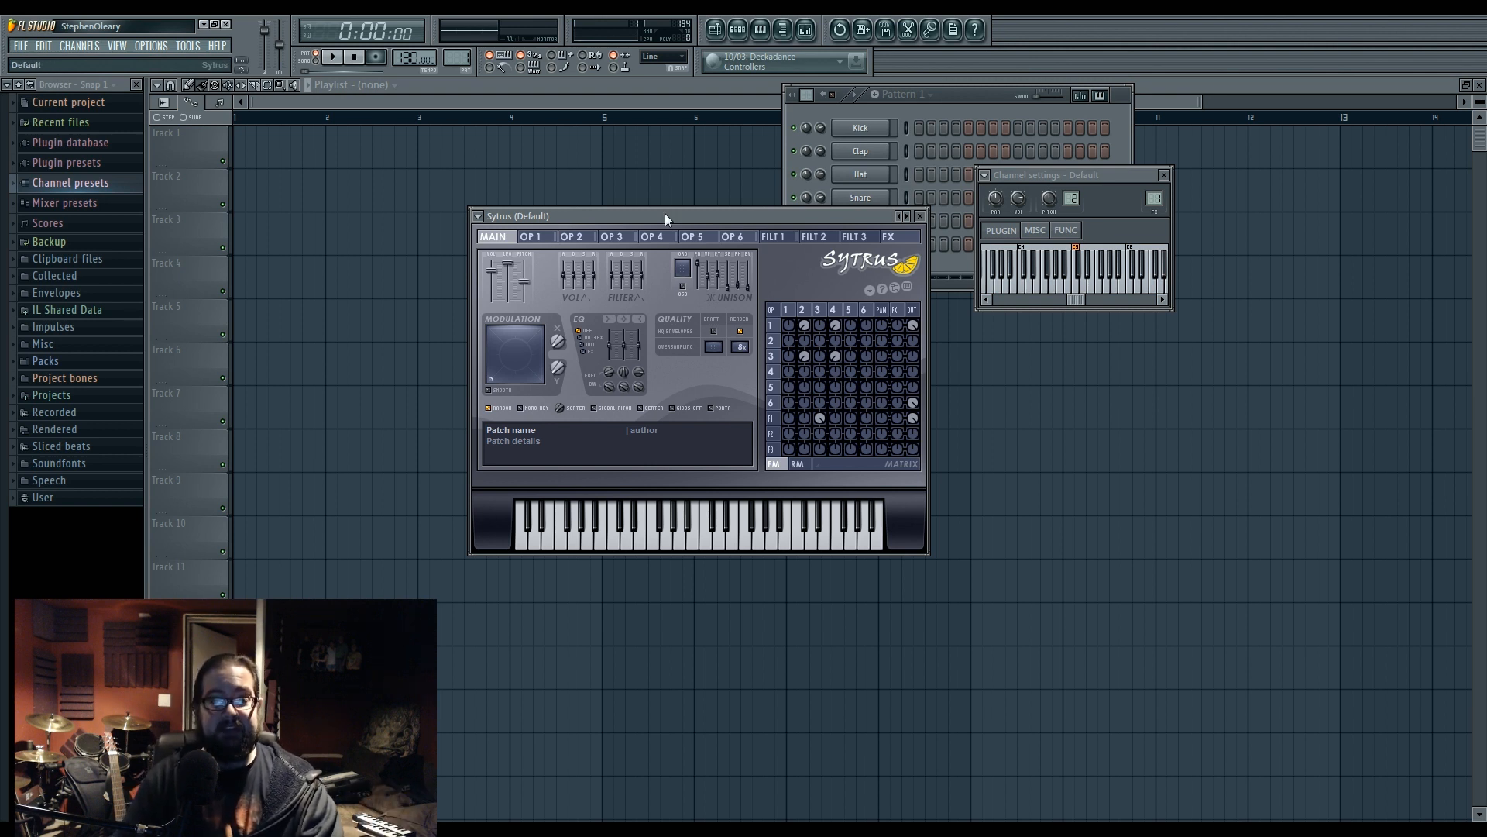
pyautogui.moveTo(664, 212); pyautogui.dragTo(620, 310)
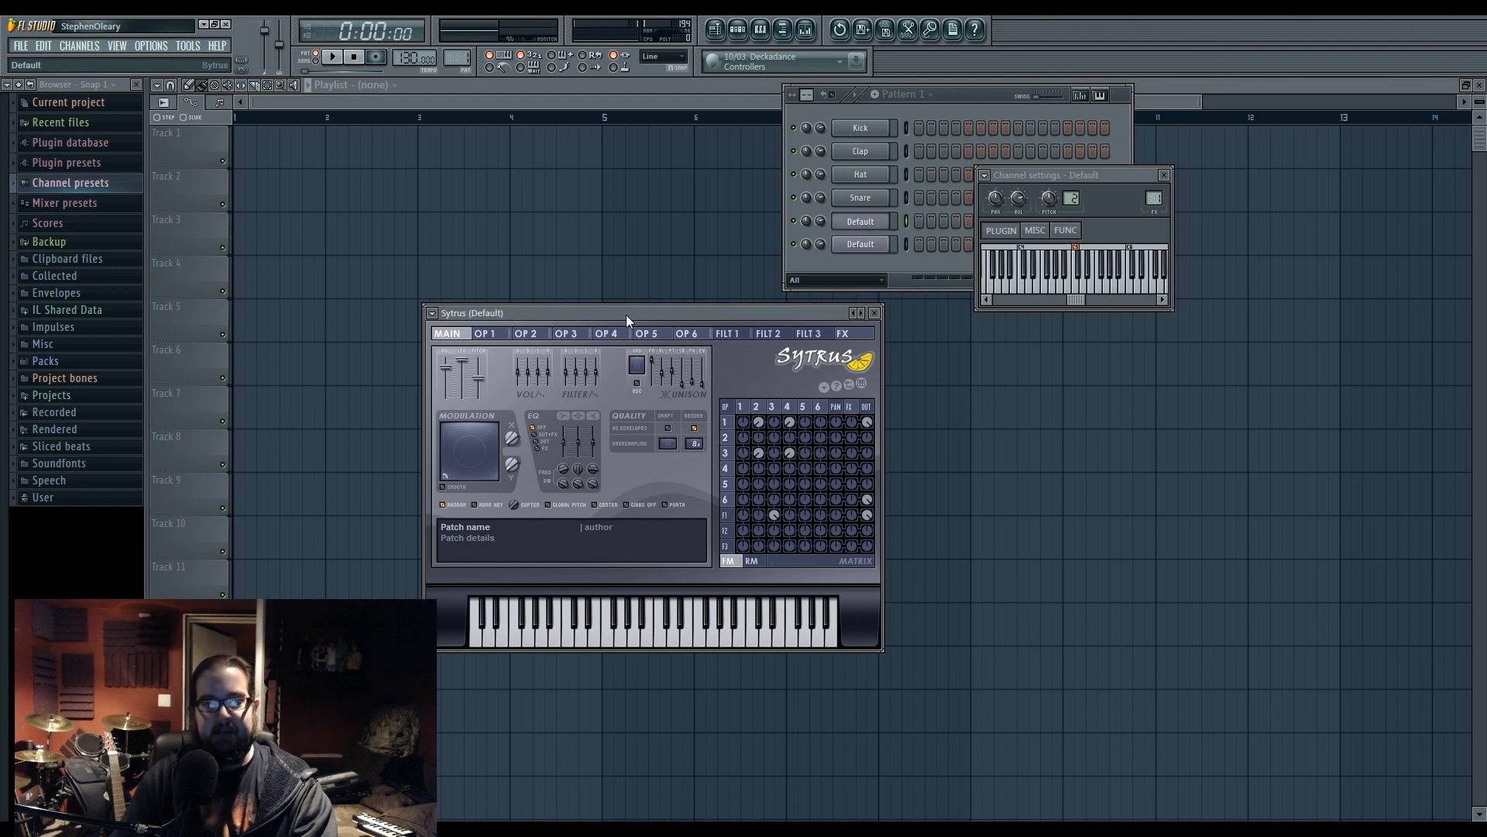
pyautogui.moveTo(626, 314); pyautogui.dragTo(634, 320)
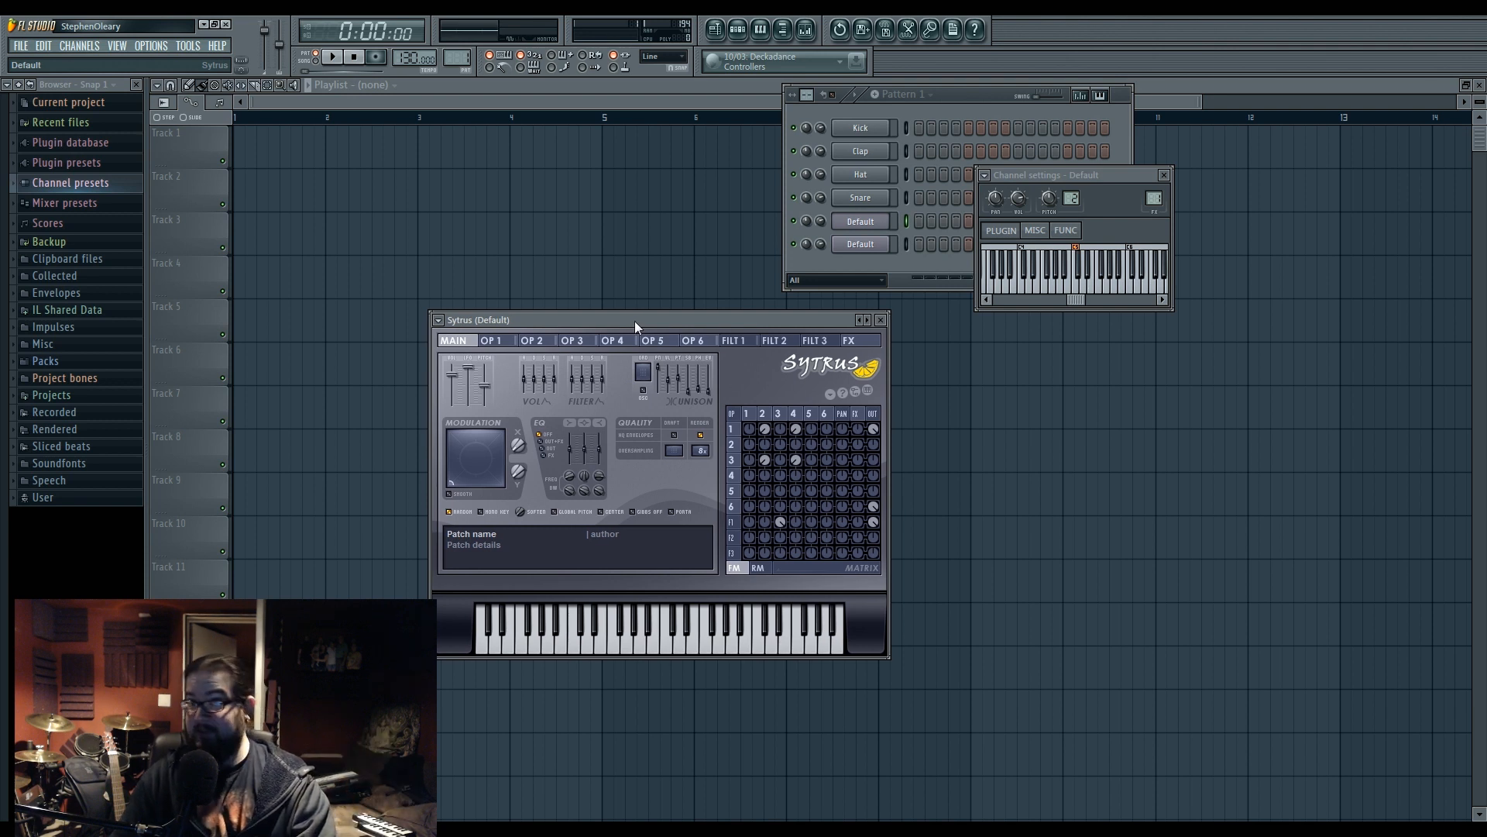
pyautogui.moveTo(639, 318); pyautogui.dragTo(657, 327)
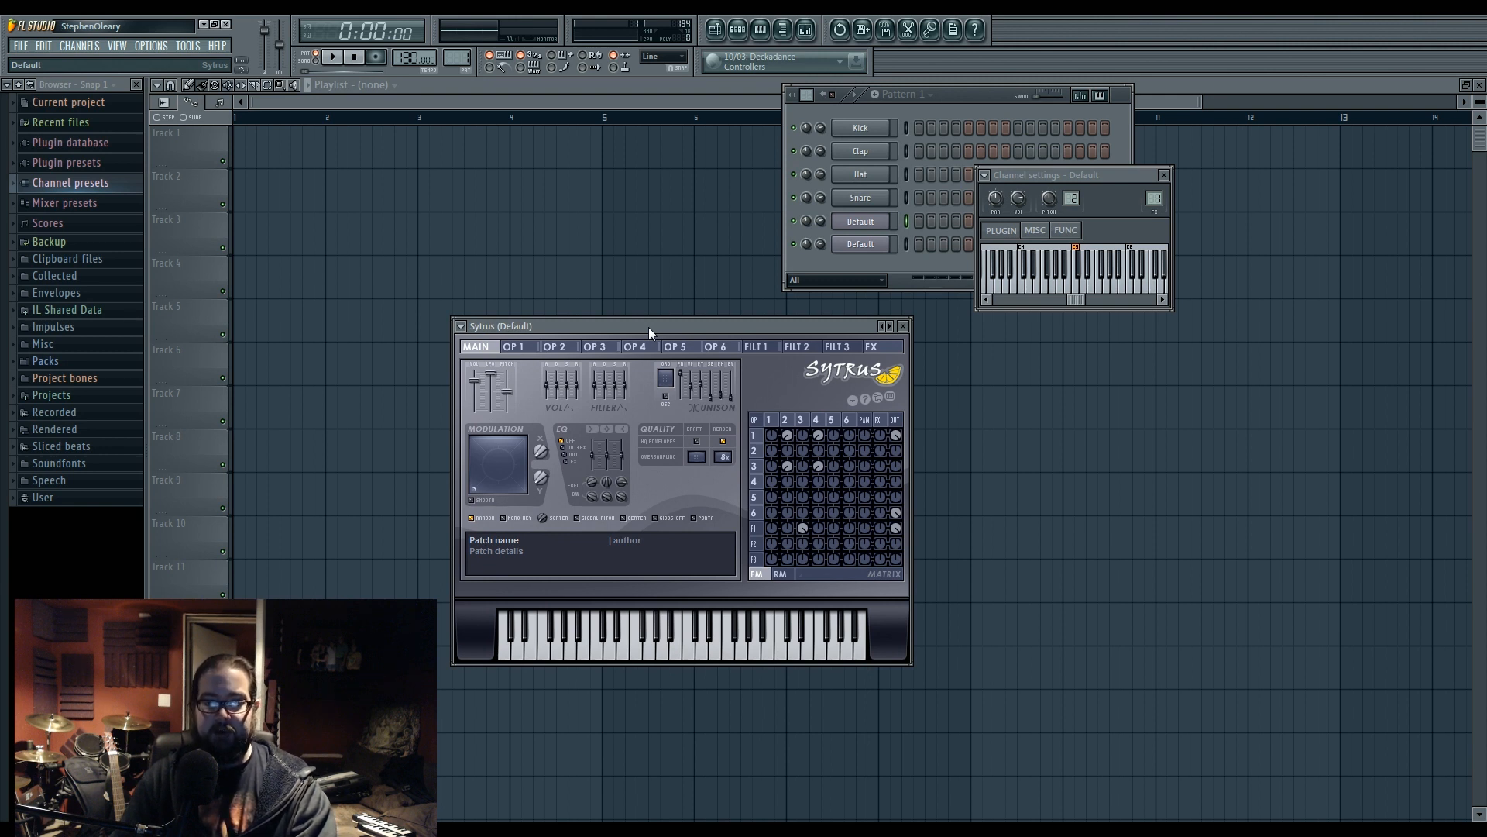
pyautogui.moveTo(648, 327)
pyautogui.mouseDown()
pyautogui.moveTo(691, 318)
pyautogui.moveTo(628, 322)
pyautogui.mouseUp()
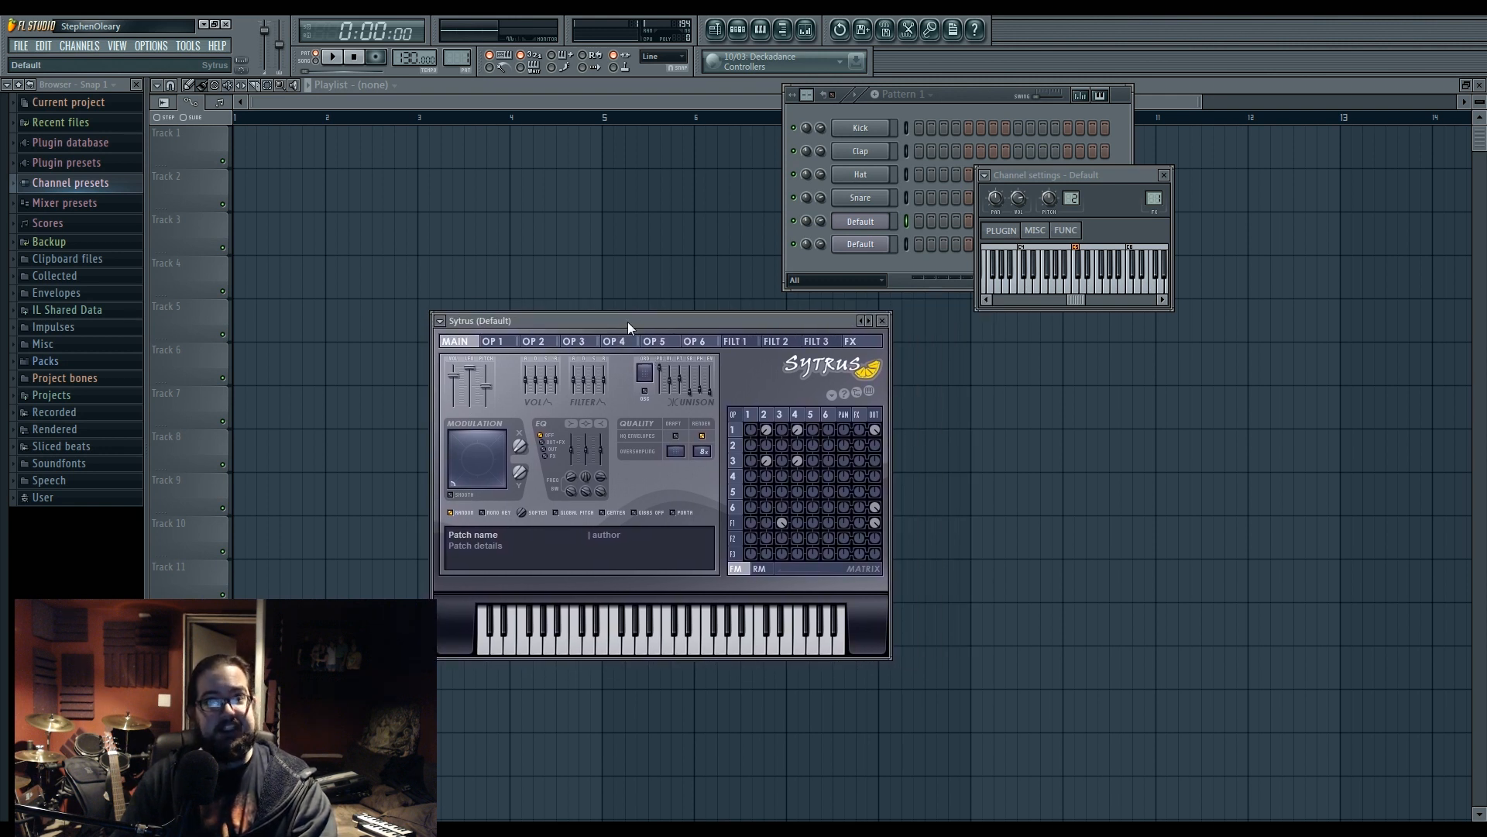